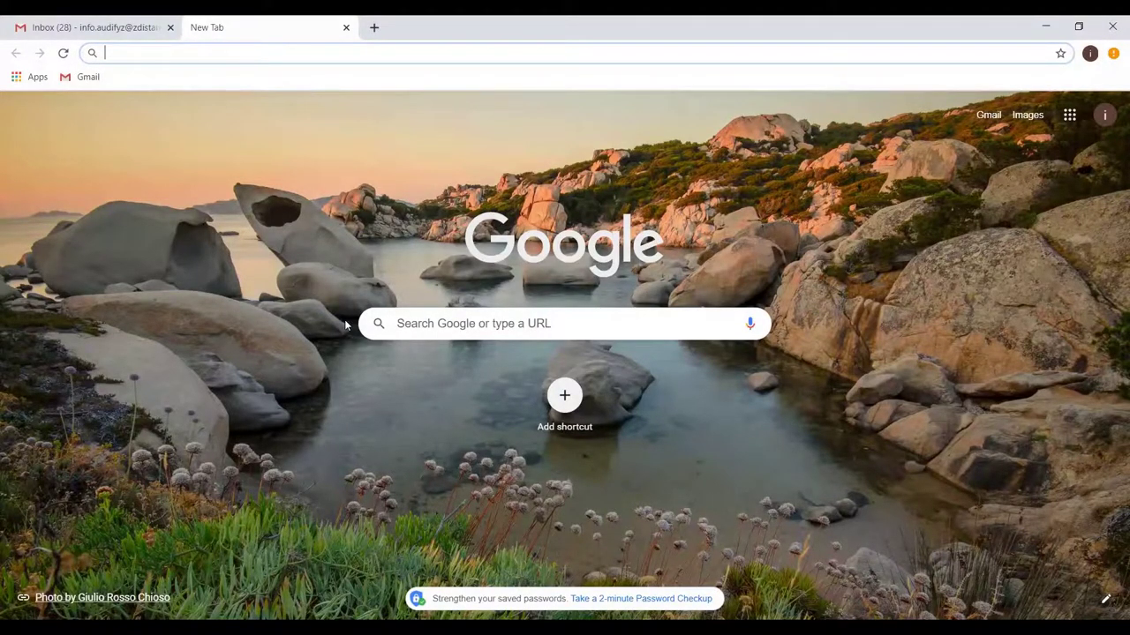
left_click(139, 54)
type("www.audi")
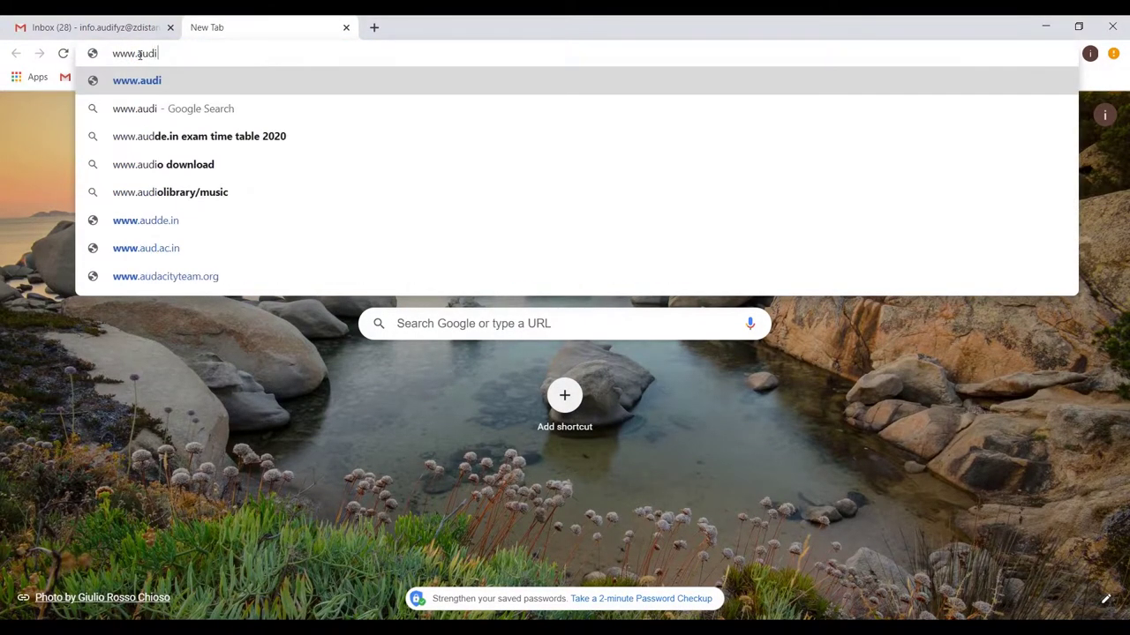
type("fyz.")
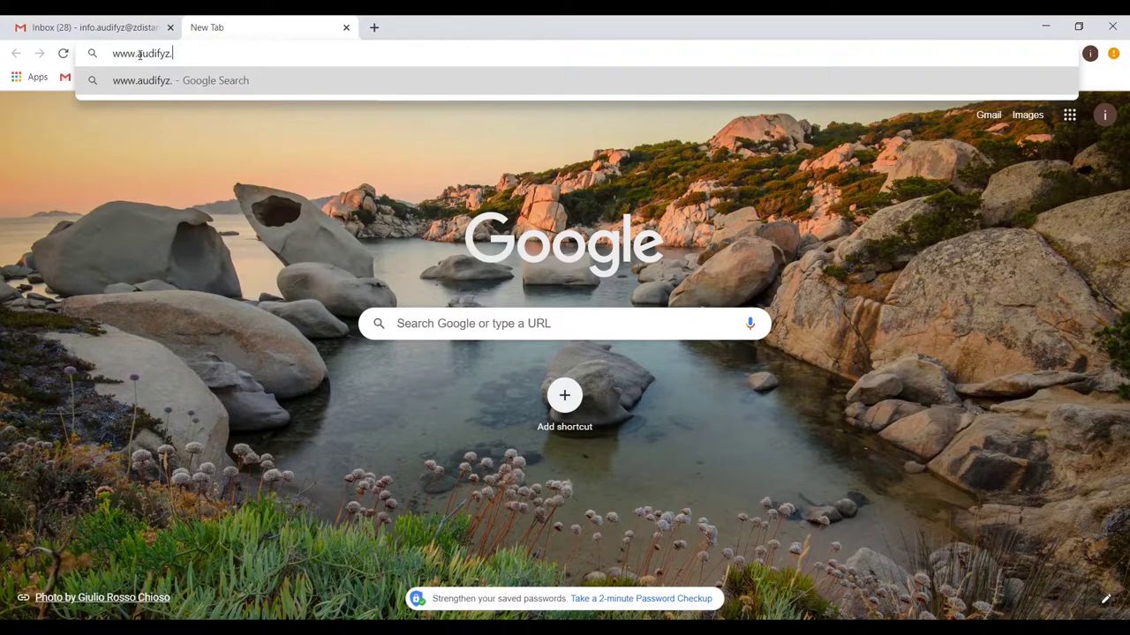
type("com")
key("Return")
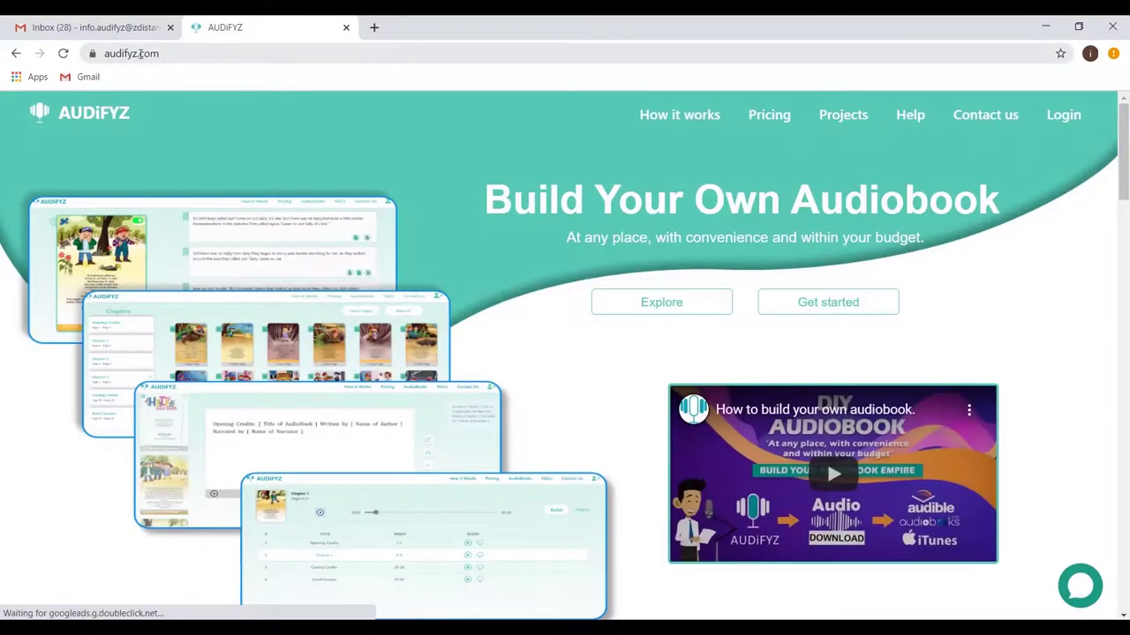
left_click(834, 119)
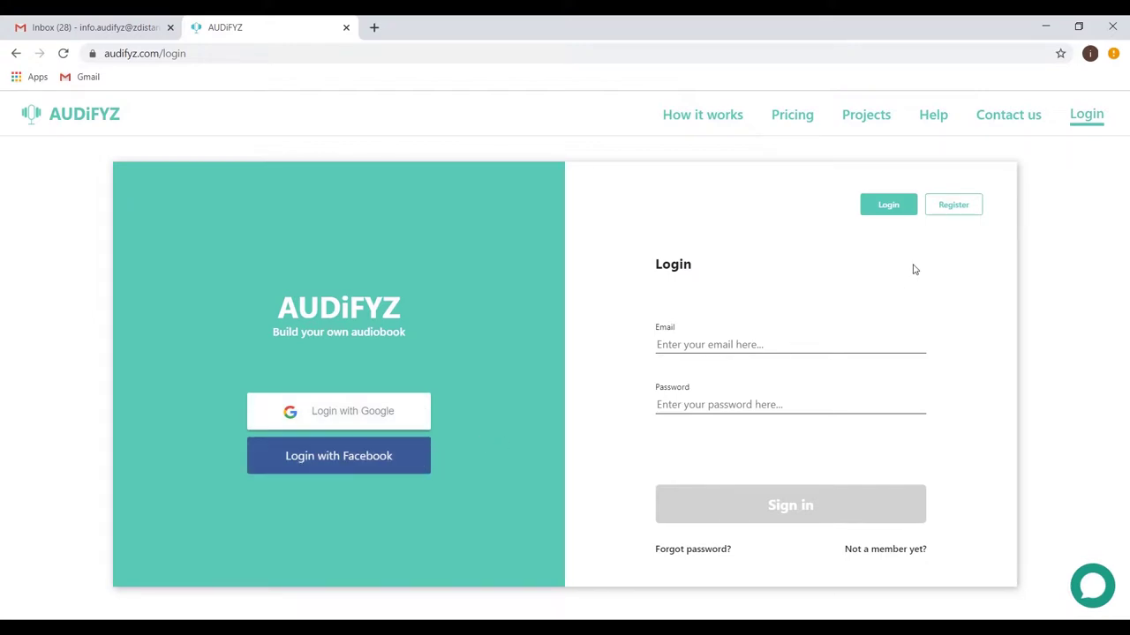
left_click(974, 210)
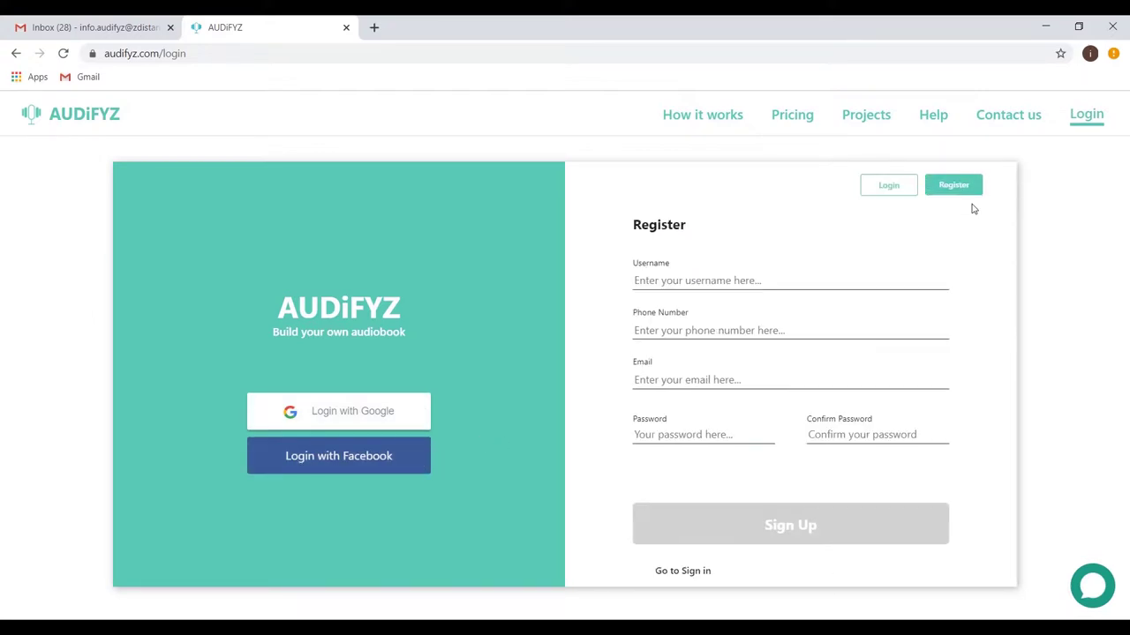
Step: Sign in with Google and create project 'Hide and seek' described as 'Description of Hide and seek'
left_click(376, 415)
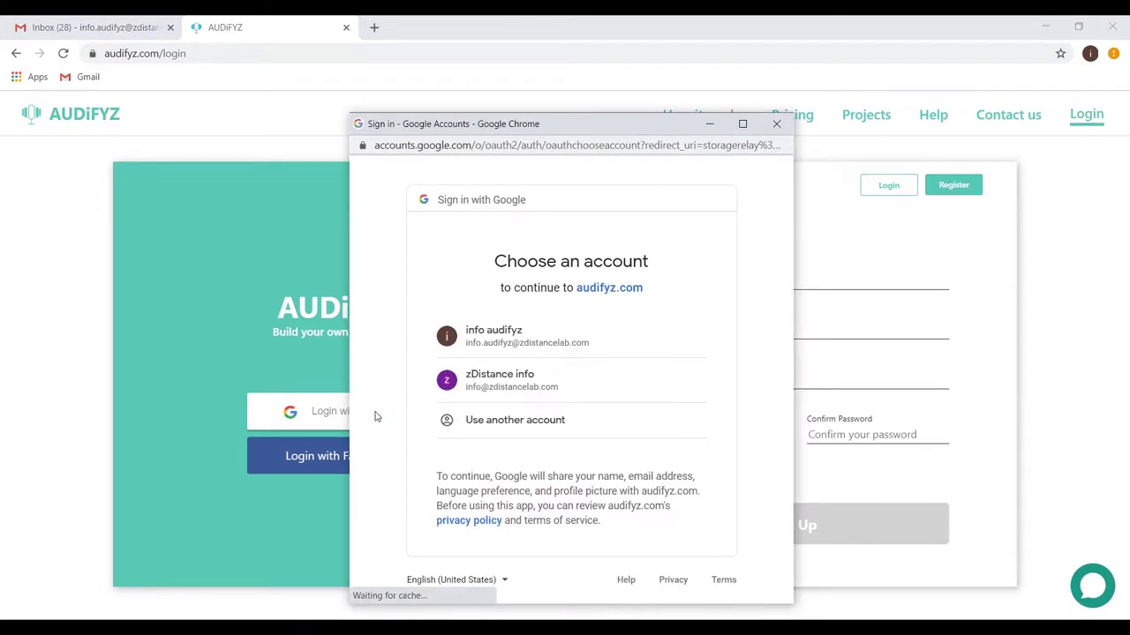
left_click(489, 335)
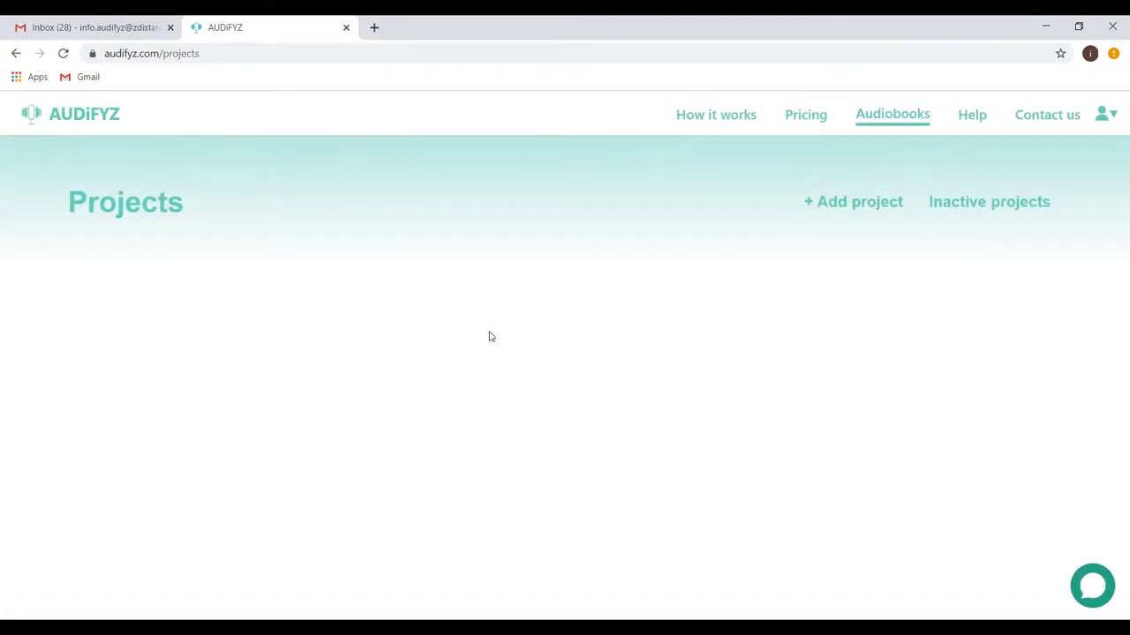
left_click(840, 210)
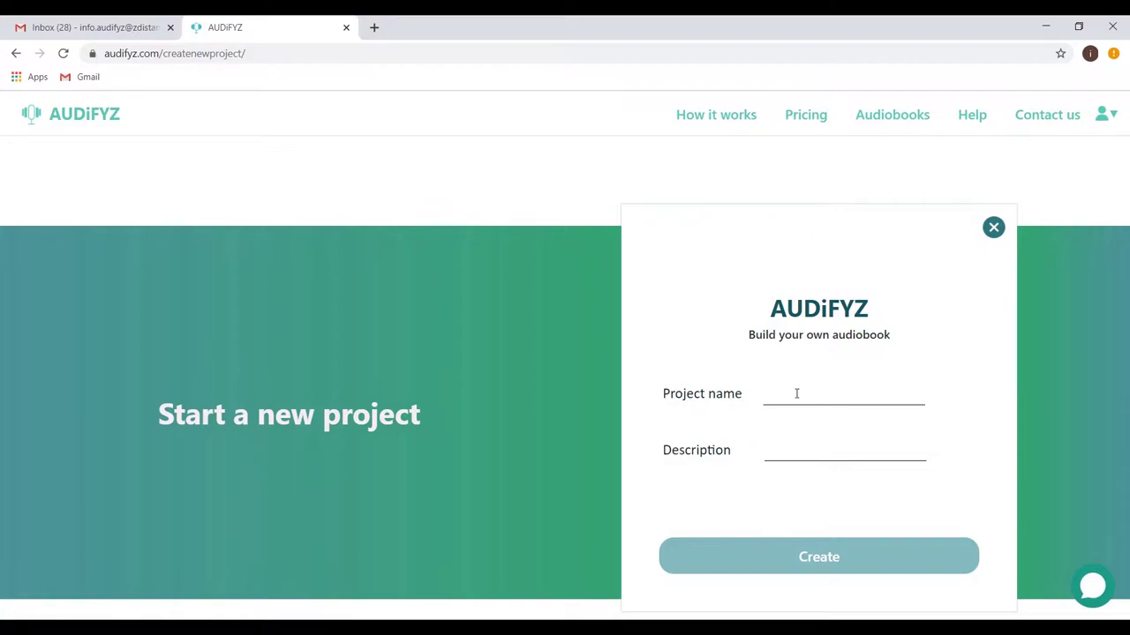
type("Hi")
type("de and ")
type("Description of")
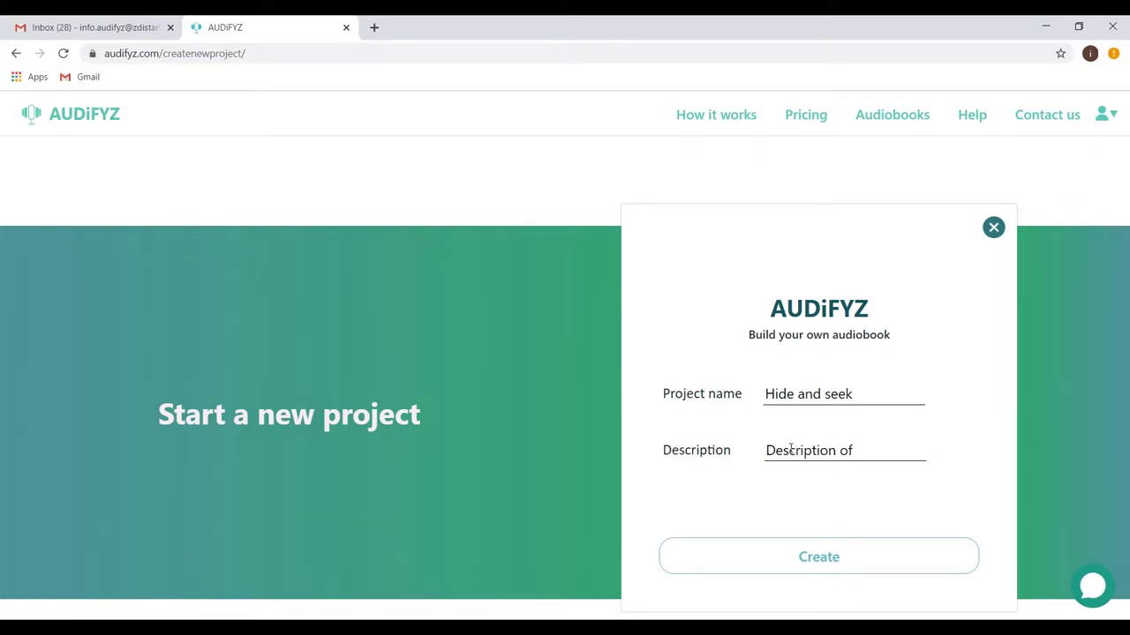
type("ide and seek")
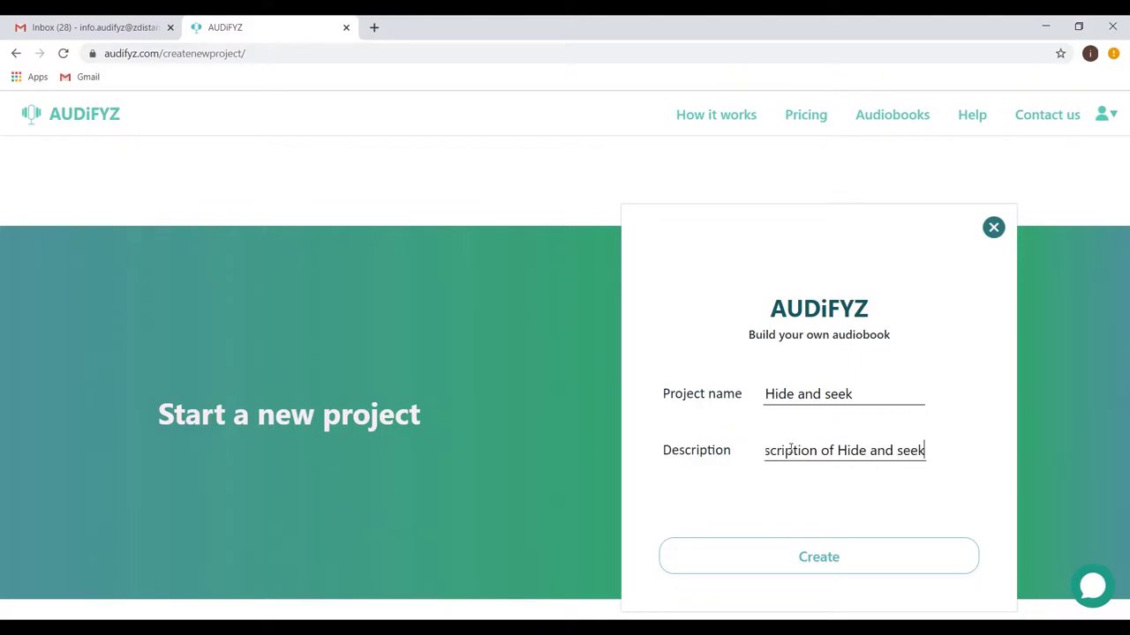
left_click(817, 561)
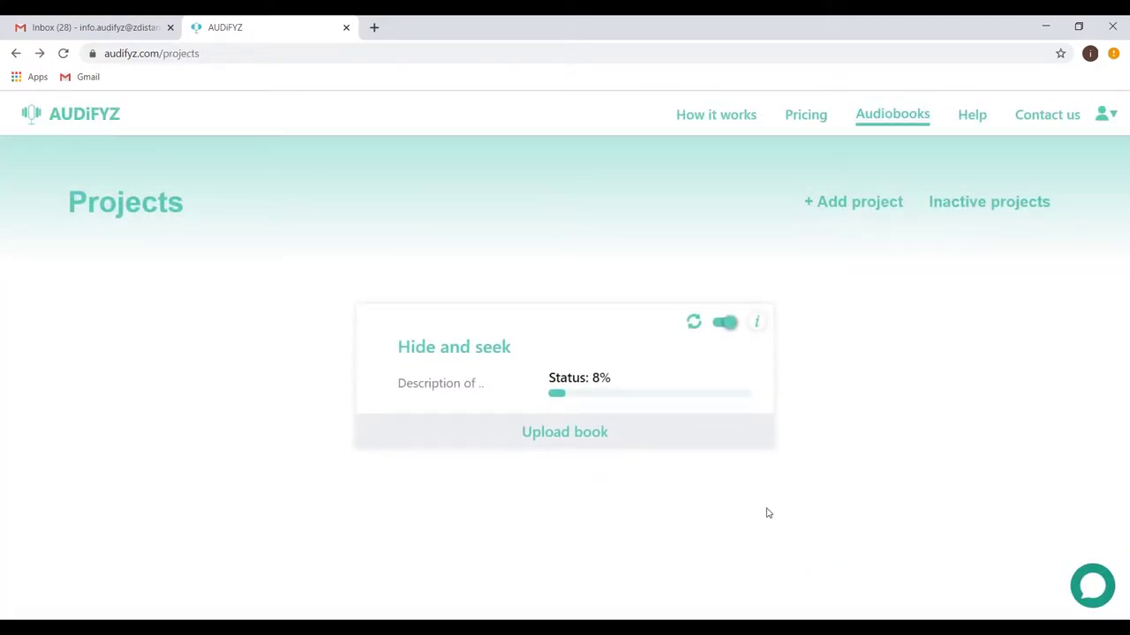
Step: Upload the Desktop file Hide_and_Seek new PDF as the project's book and dismiss the extraction notice
left_click(615, 443)
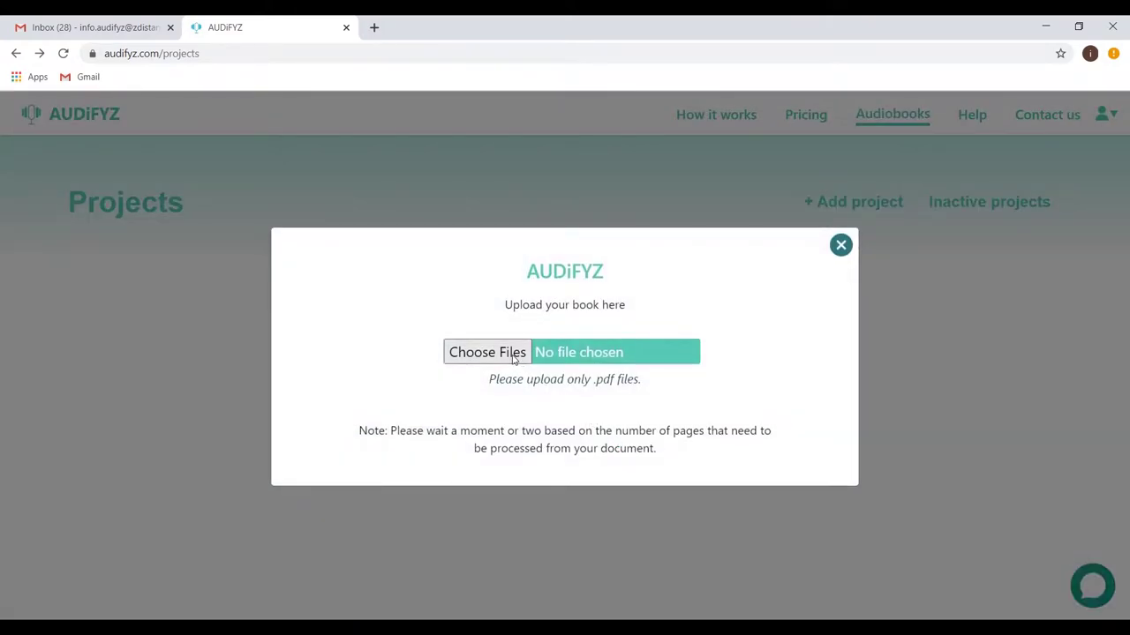
left_click(514, 353)
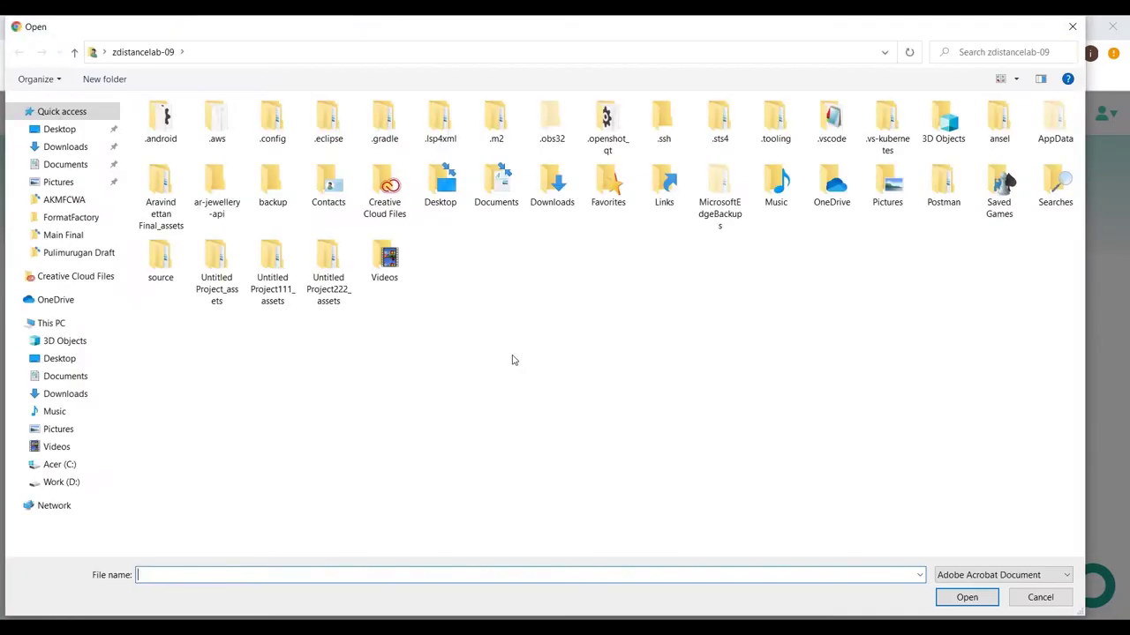
left_click(62, 129)
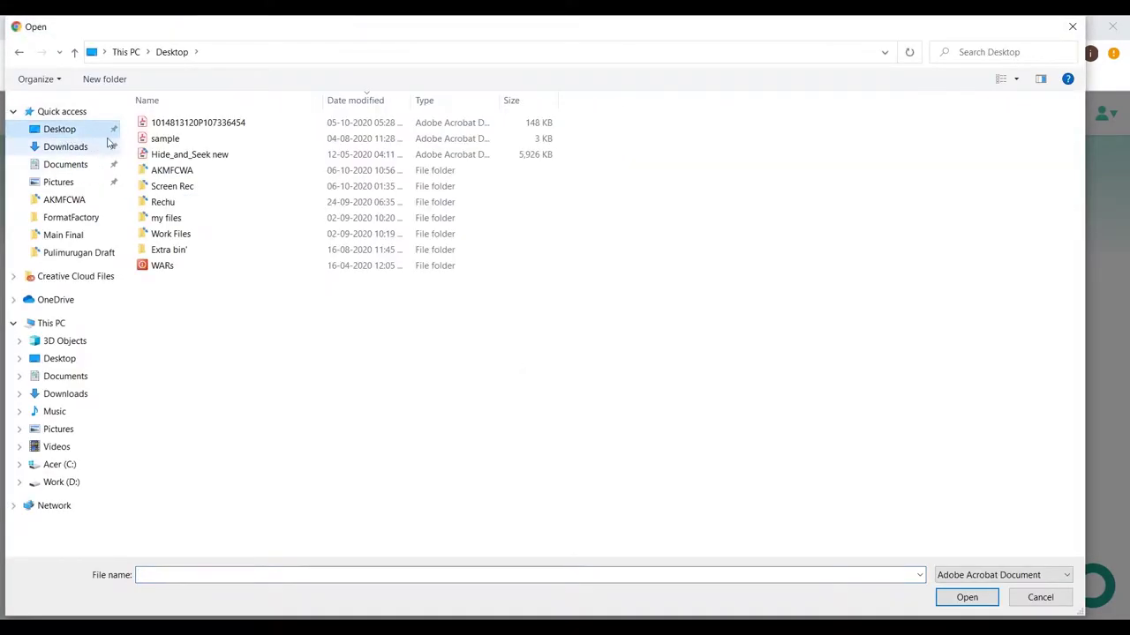
left_click(183, 155)
double_click(183, 155)
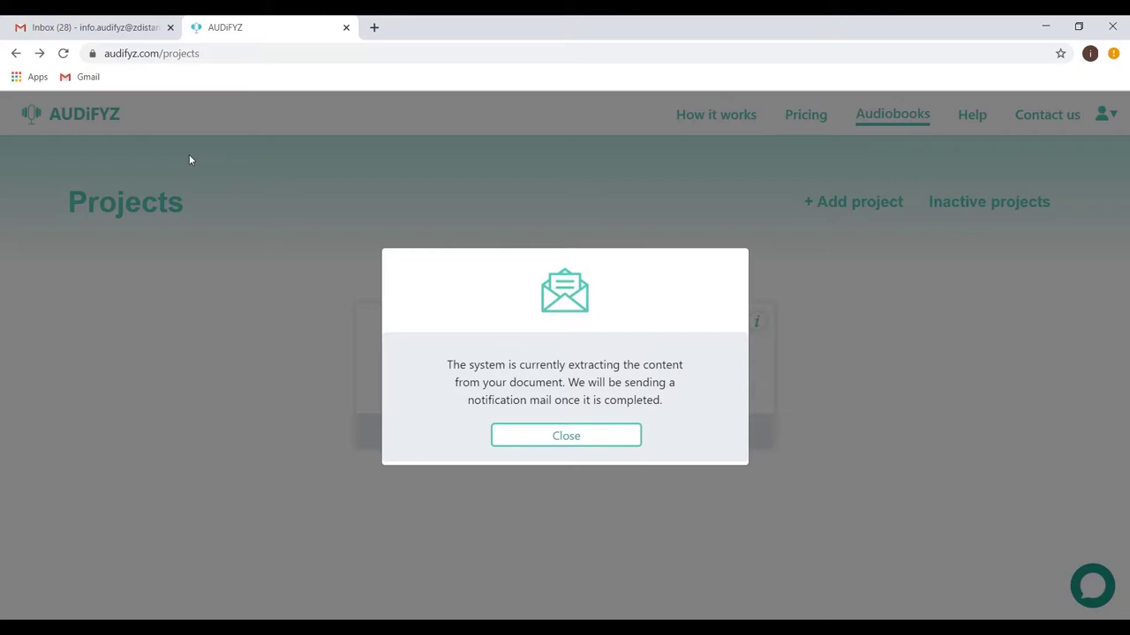
left_click(564, 447)
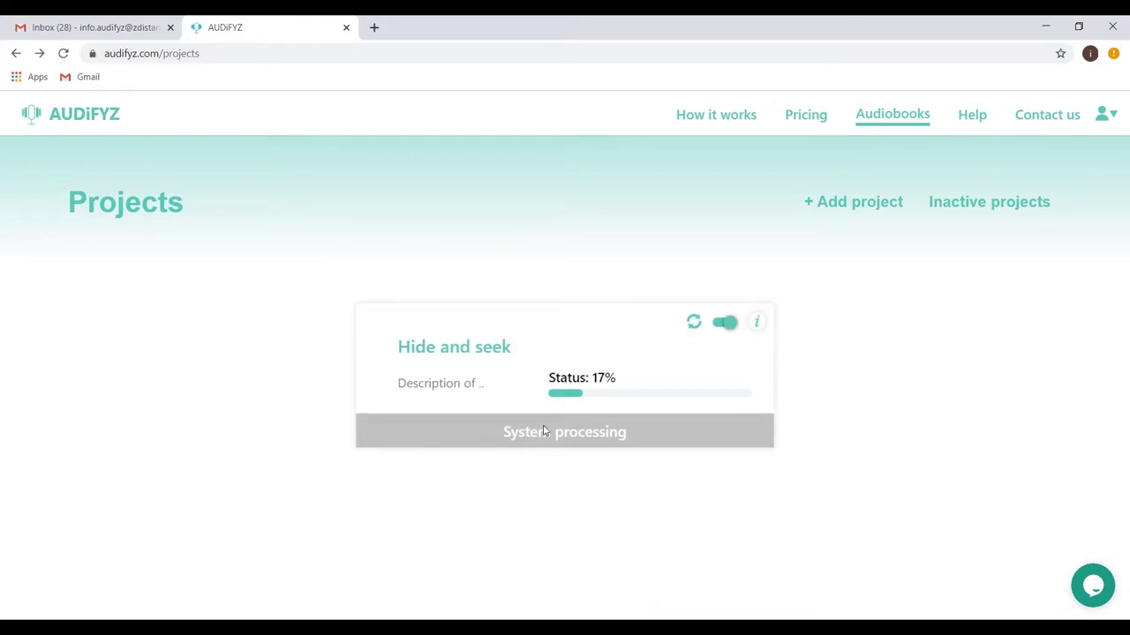
Step: Read the Gmail status notification confirming Hide and seek's content was extracted
left_click(114, 19)
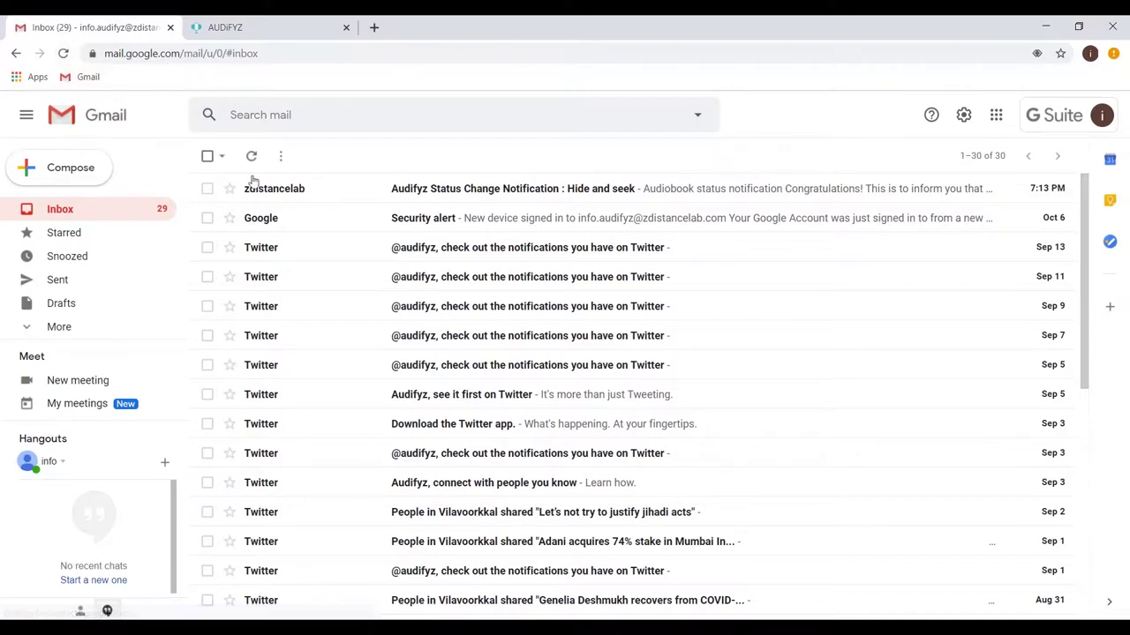
left_click(372, 197)
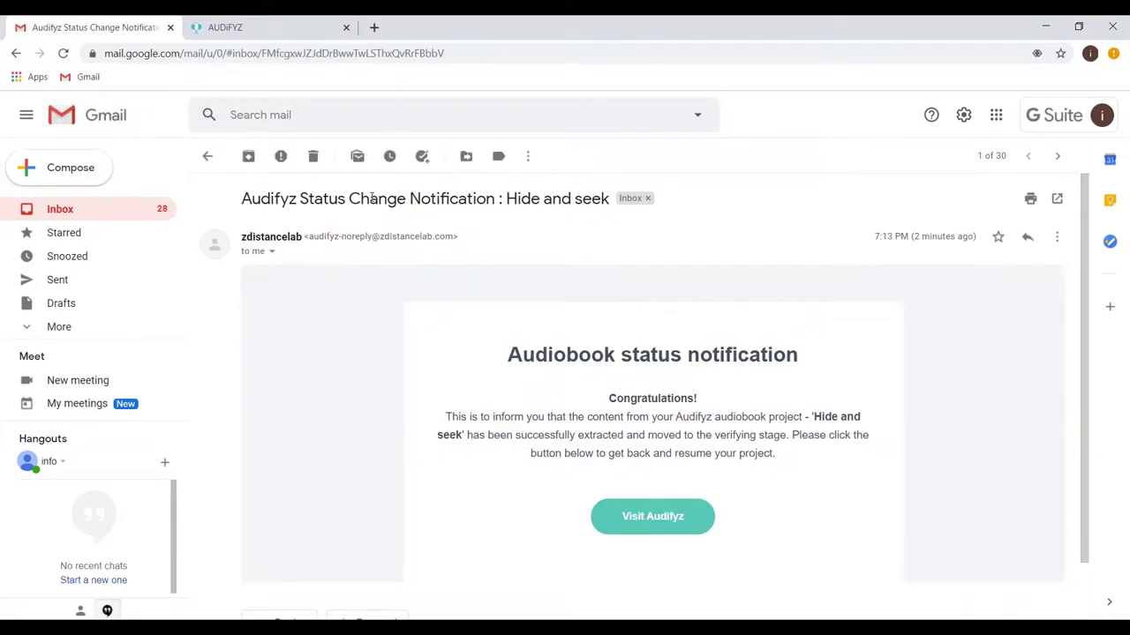
scroll(596, 372, "down", 3)
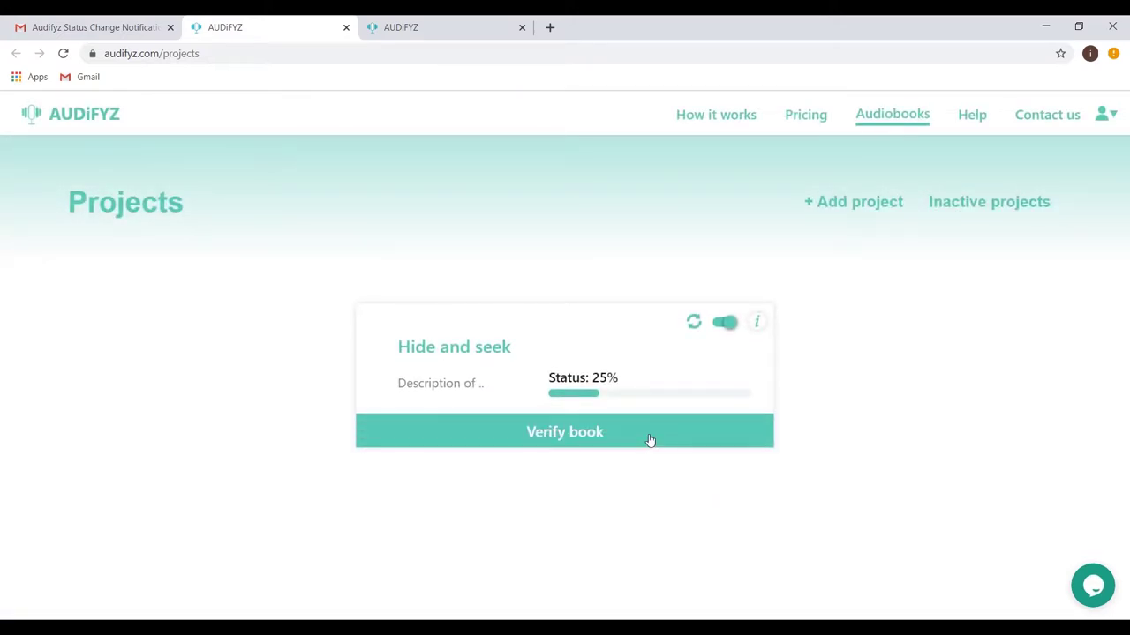
left_click(728, 323)
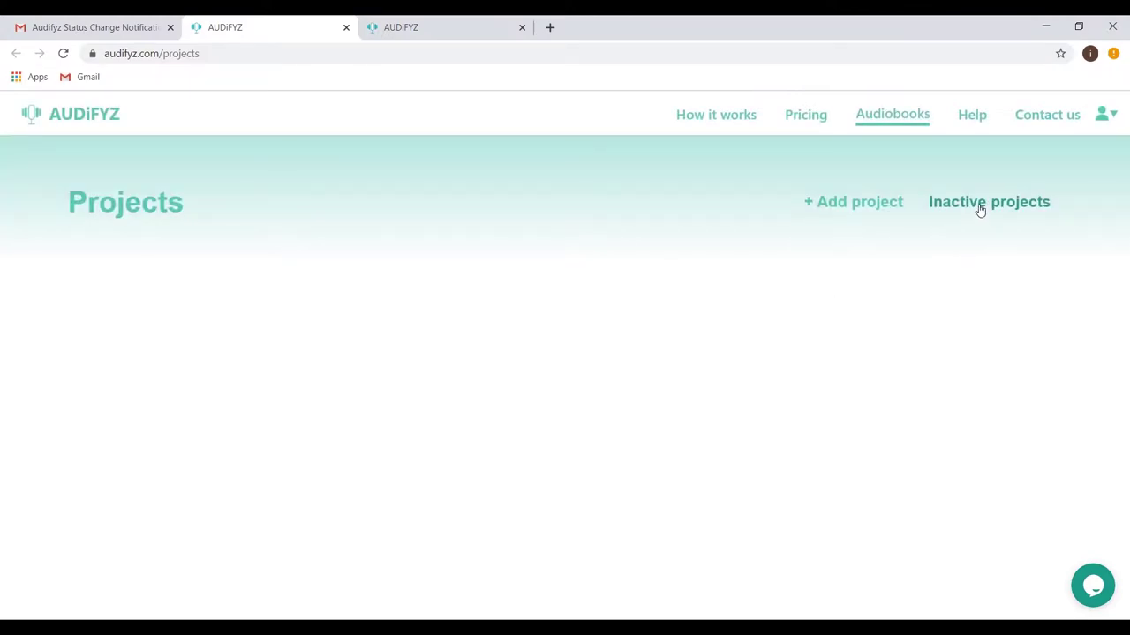
left_click(984, 204)
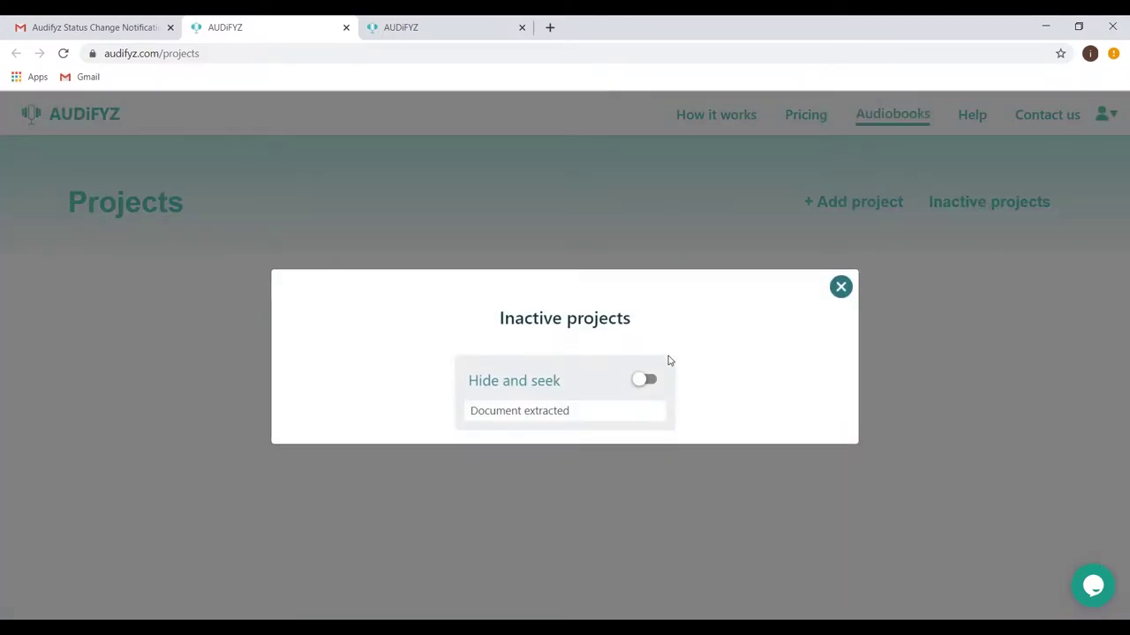
left_click(642, 382)
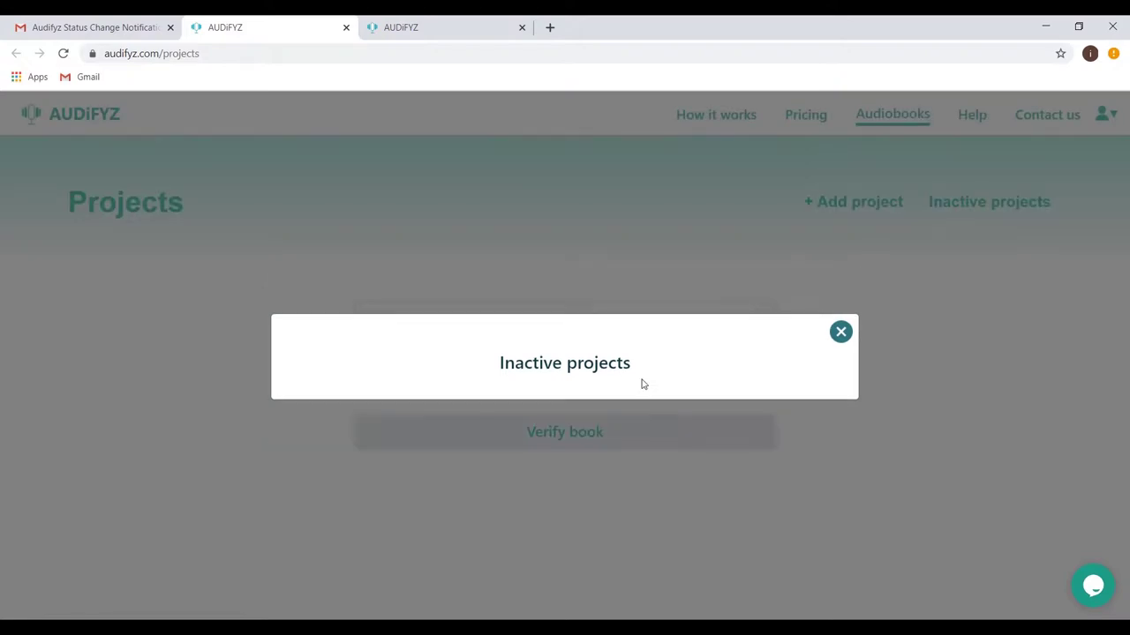
left_click(841, 332)
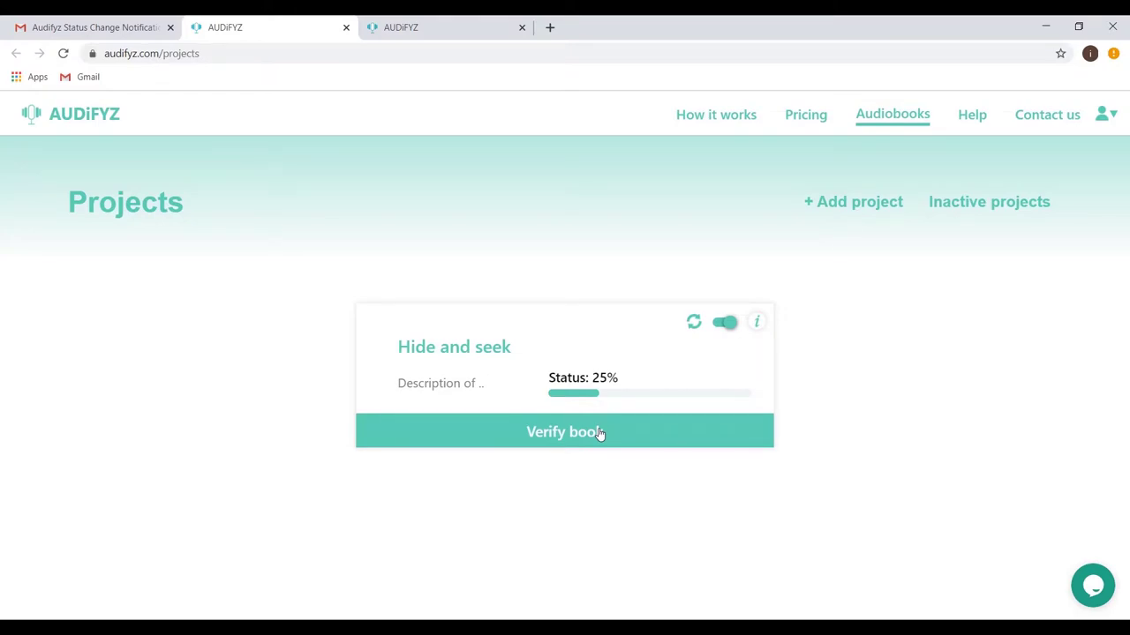
Step: Replace the opening credits' title placeholder with 'Hide and seek', save it, and confirm the page
left_click(598, 433)
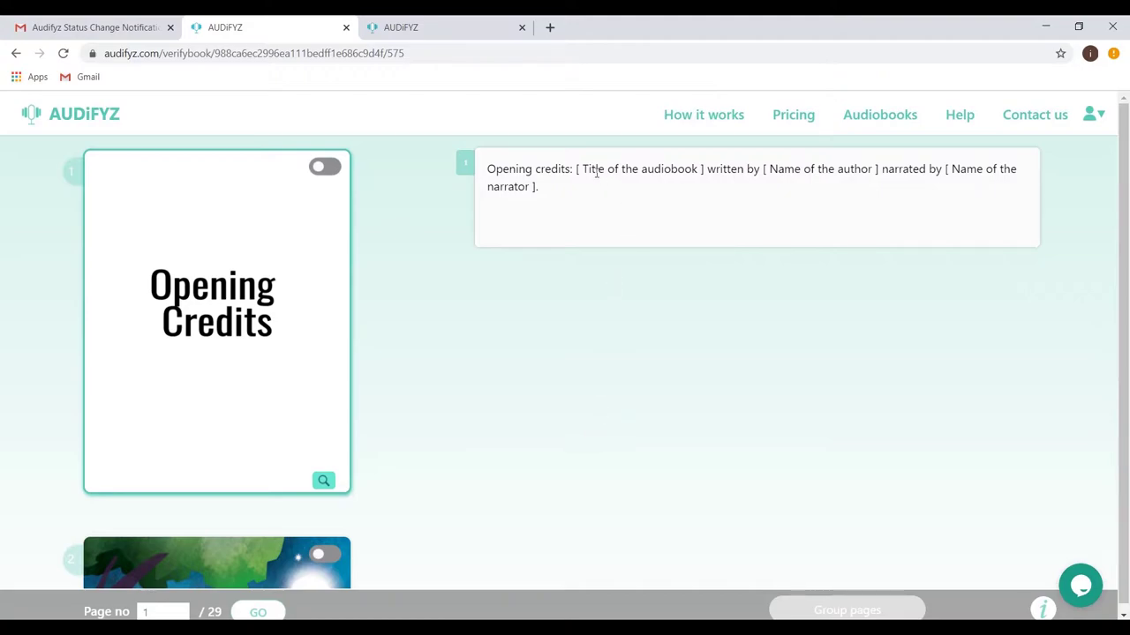
left_click_drag(576, 167, 703, 167)
type("Hide and ")
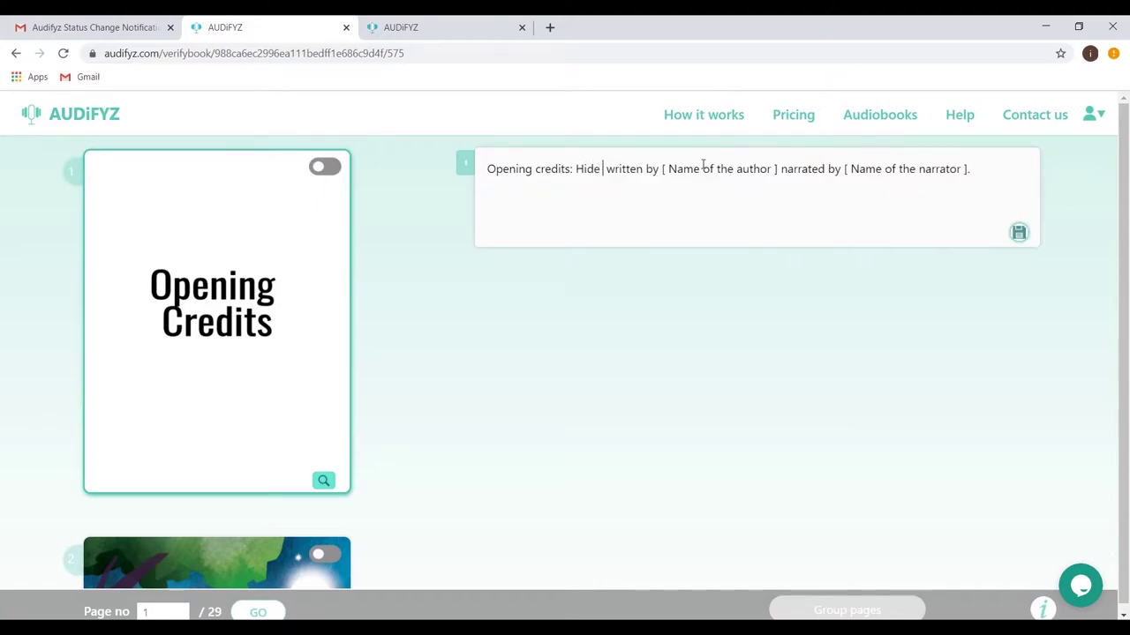
type("seek")
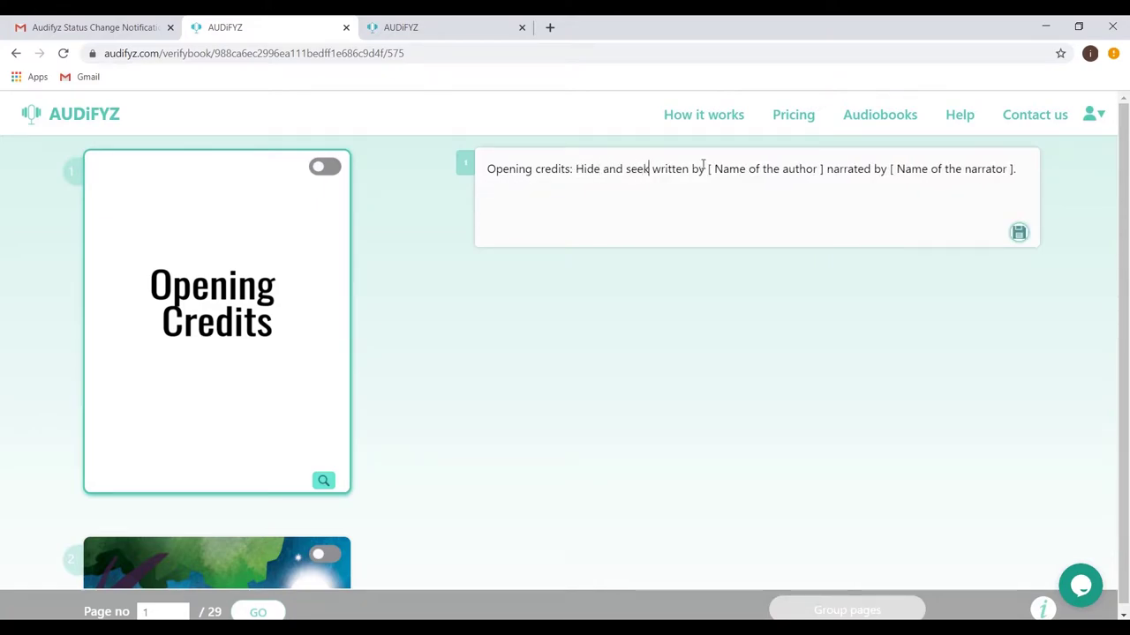
left_click(1018, 232)
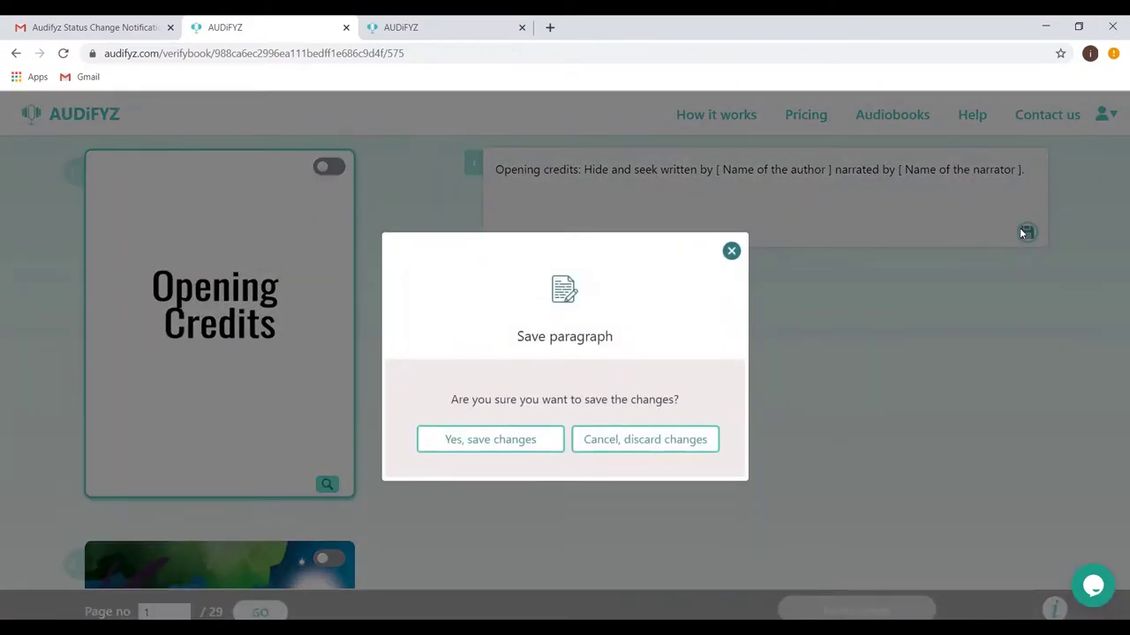
left_click(489, 440)
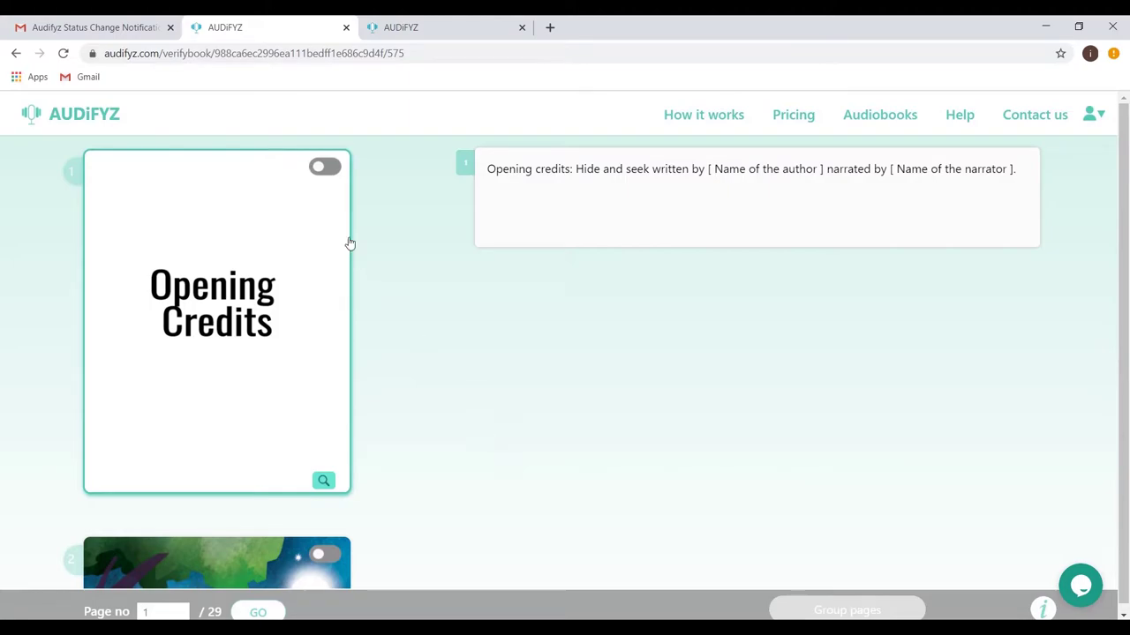
left_click(316, 166)
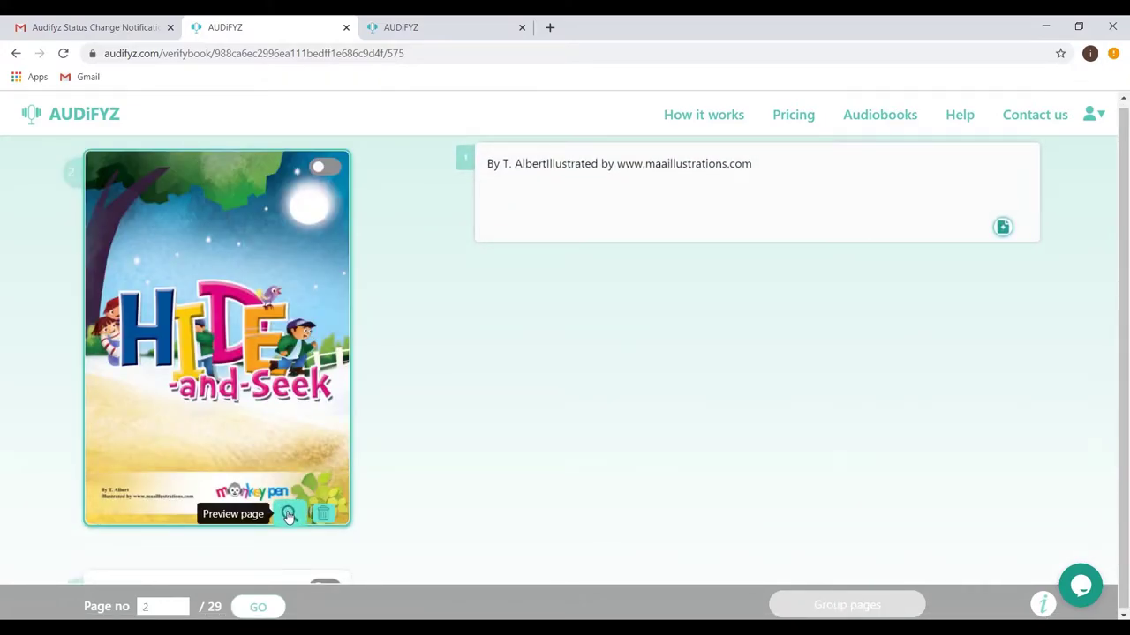
Step: Preview the duplicate cover page, then delete it so 28 pages remain
left_click(288, 515)
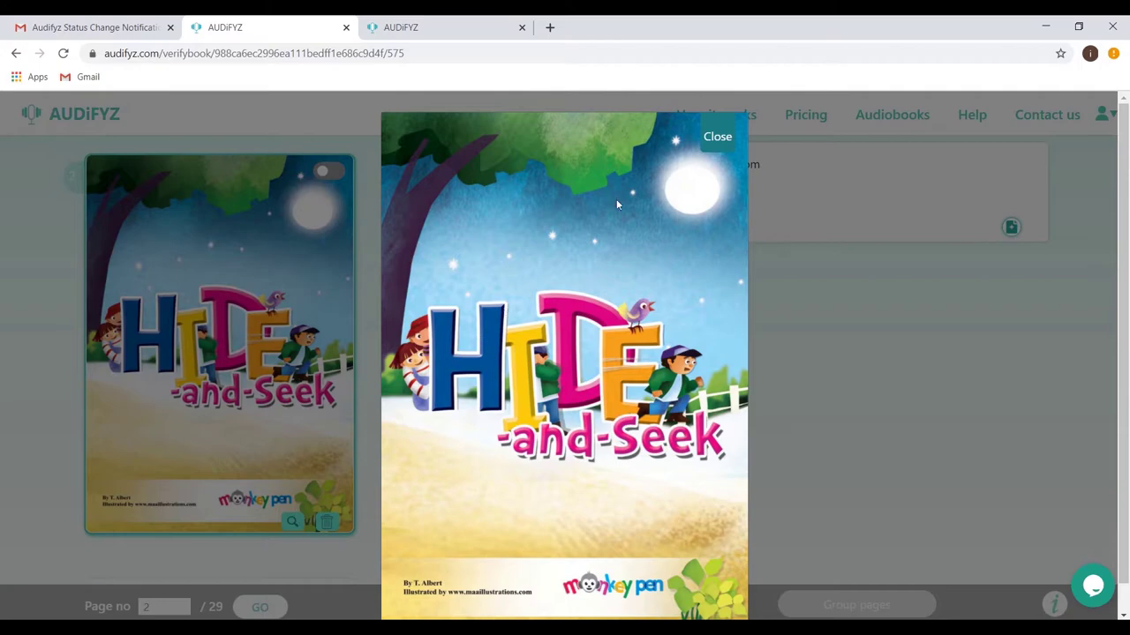
left_click(715, 136)
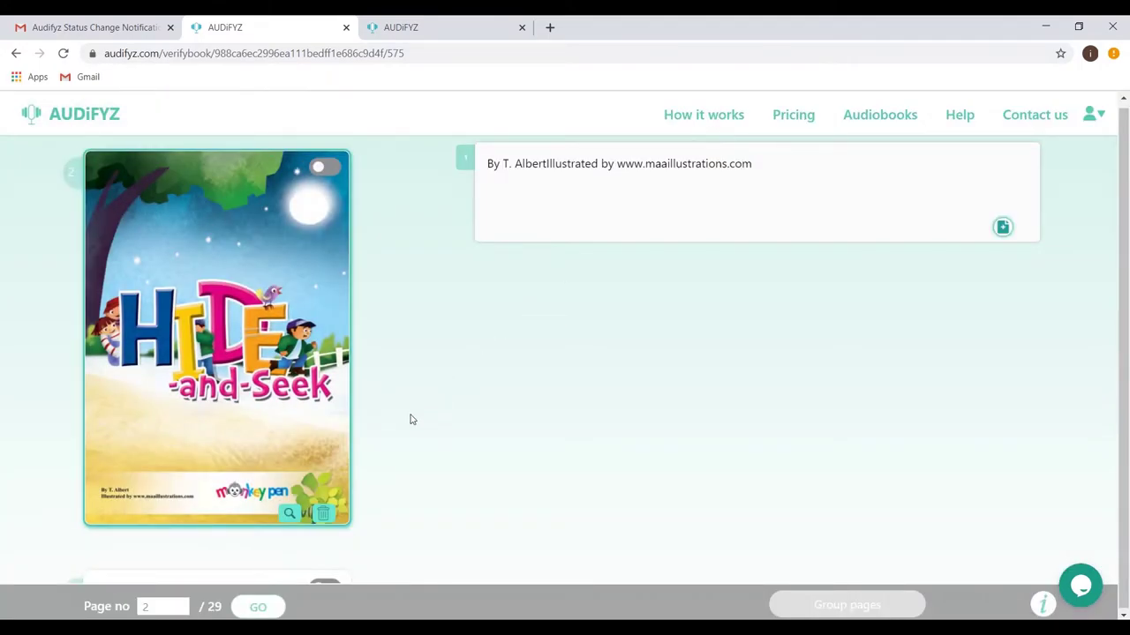
left_click(322, 516)
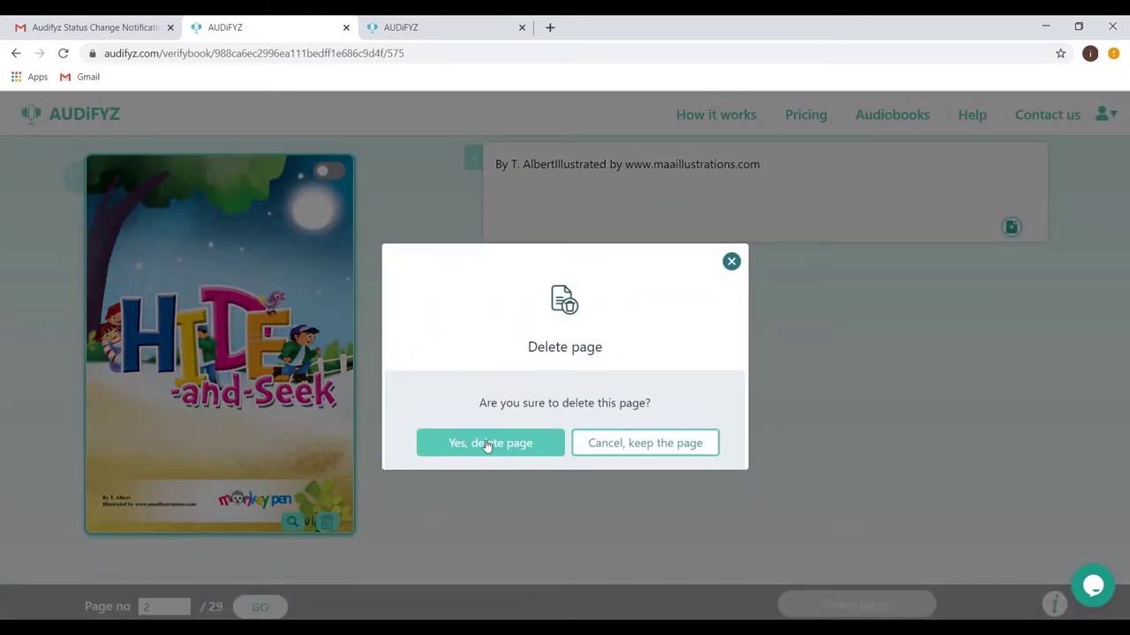
left_click(486, 445)
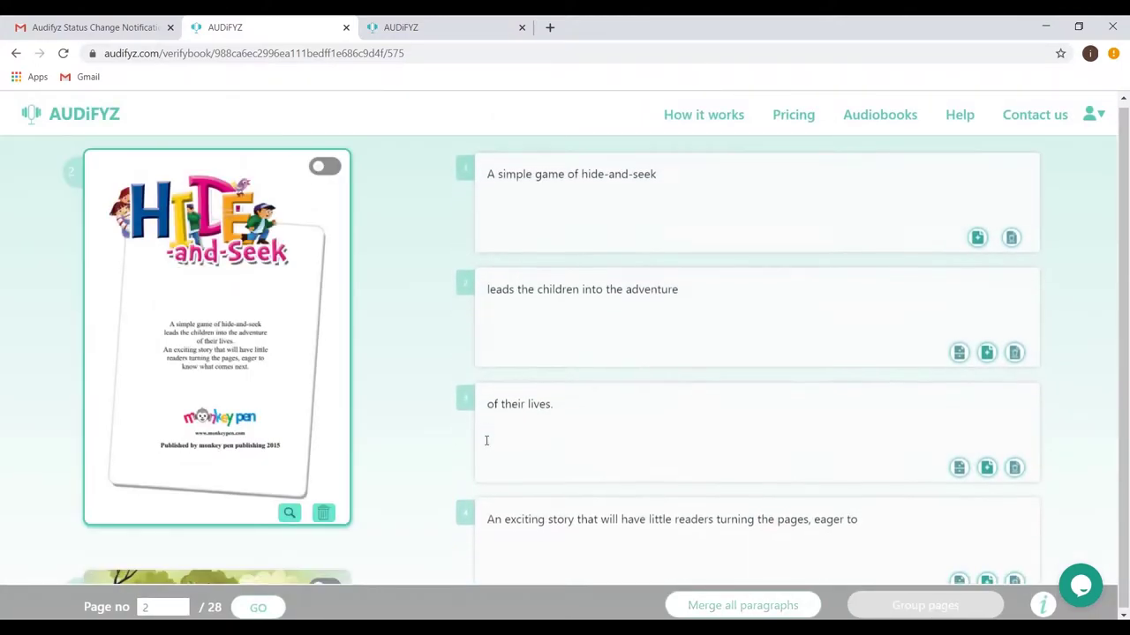
Step: Add and save a 'New paragraph' paragraph on page 2, then delete it again
left_click(978, 228)
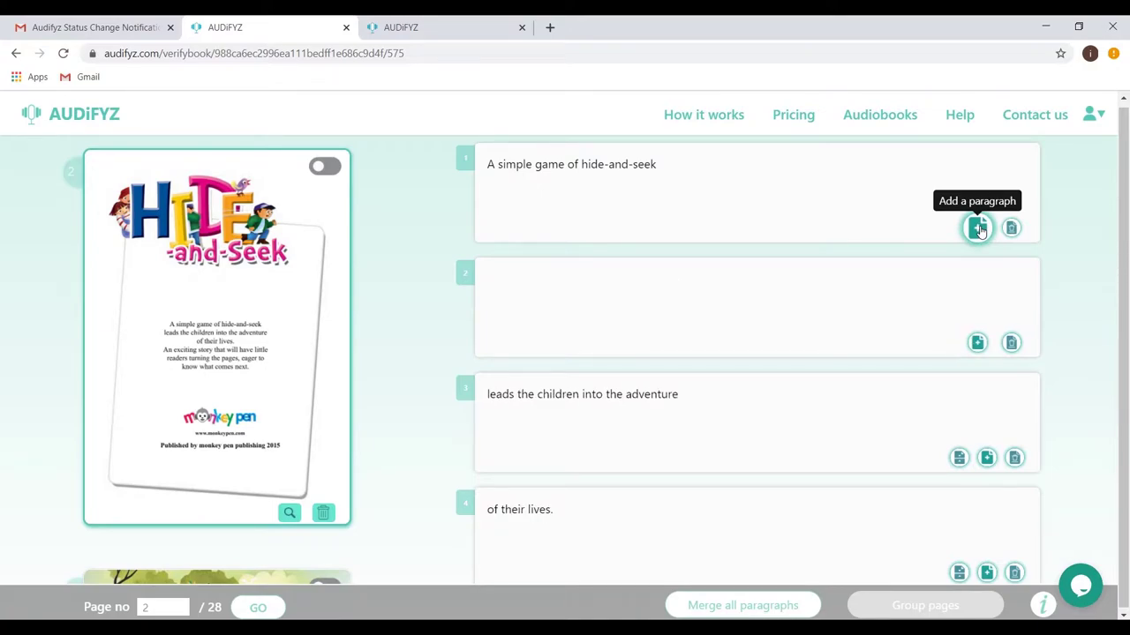
left_click(873, 286)
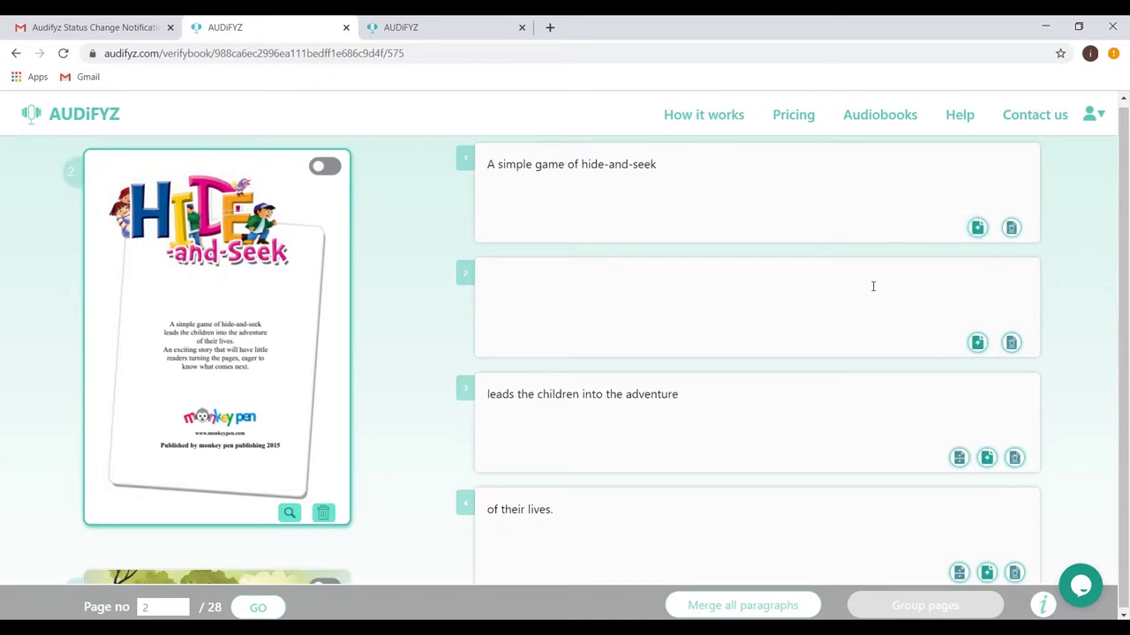
type("New para")
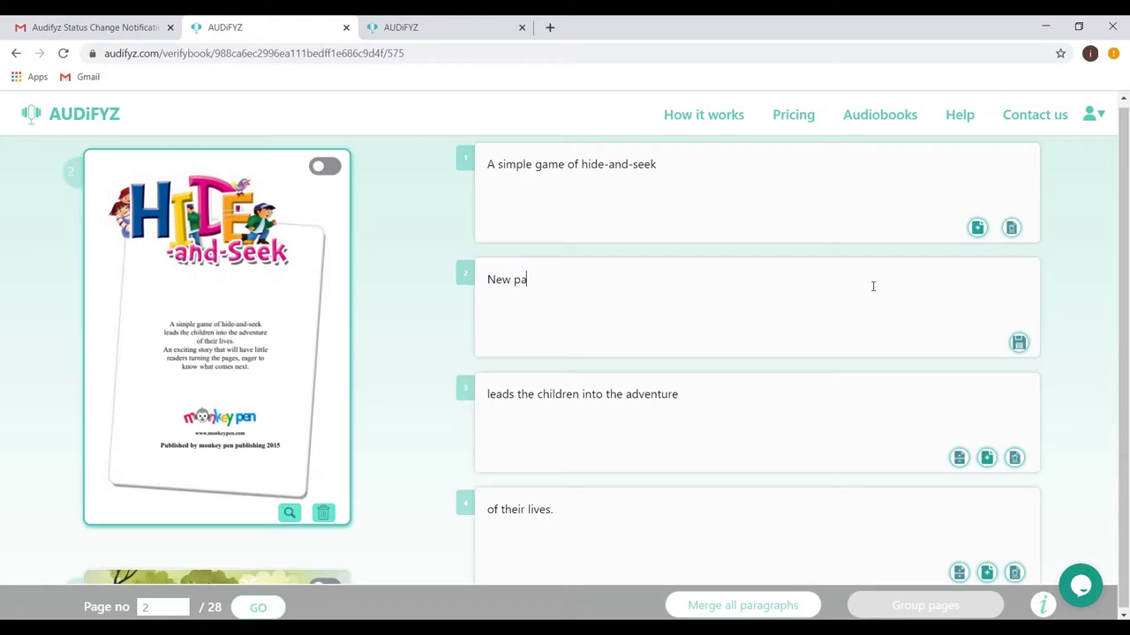
type("graph")
left_click(1017, 343)
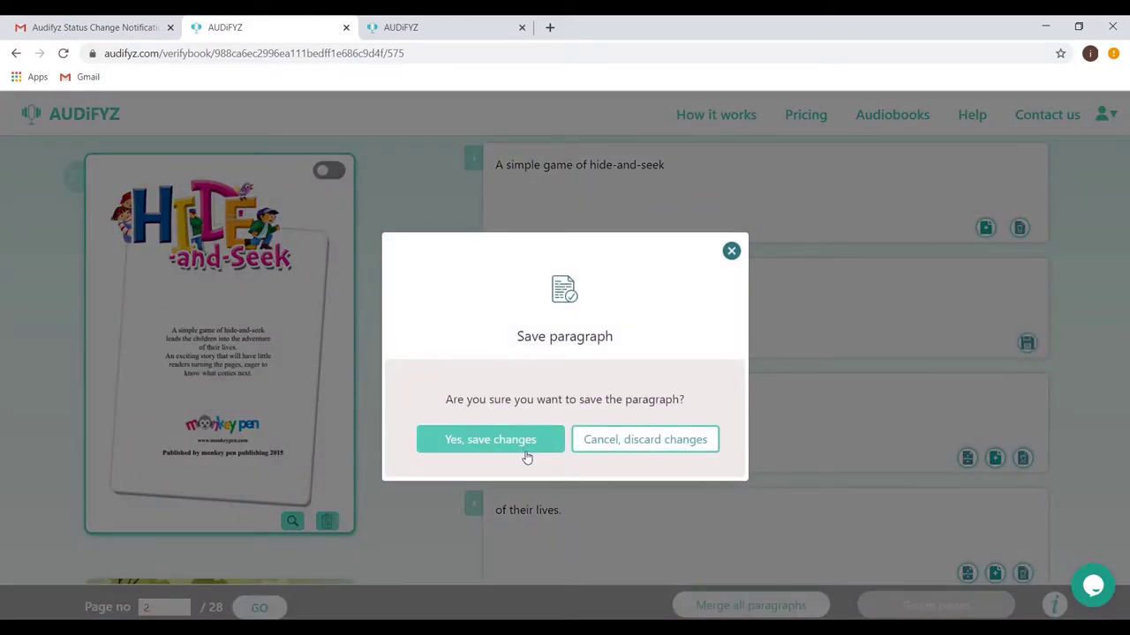
left_click(527, 454)
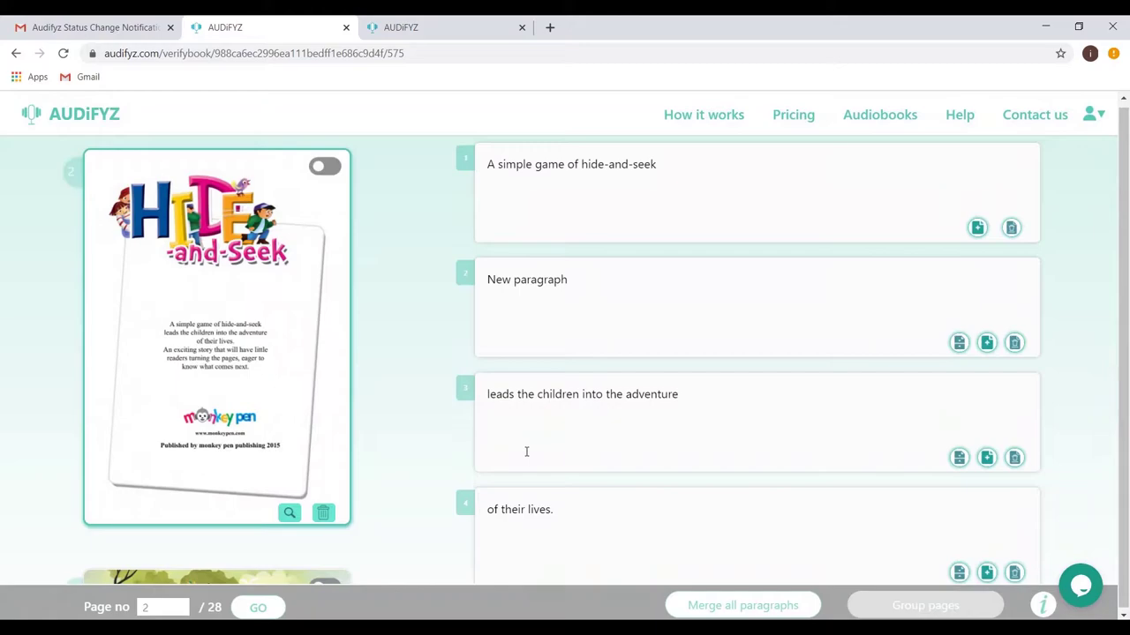
left_click(1010, 344)
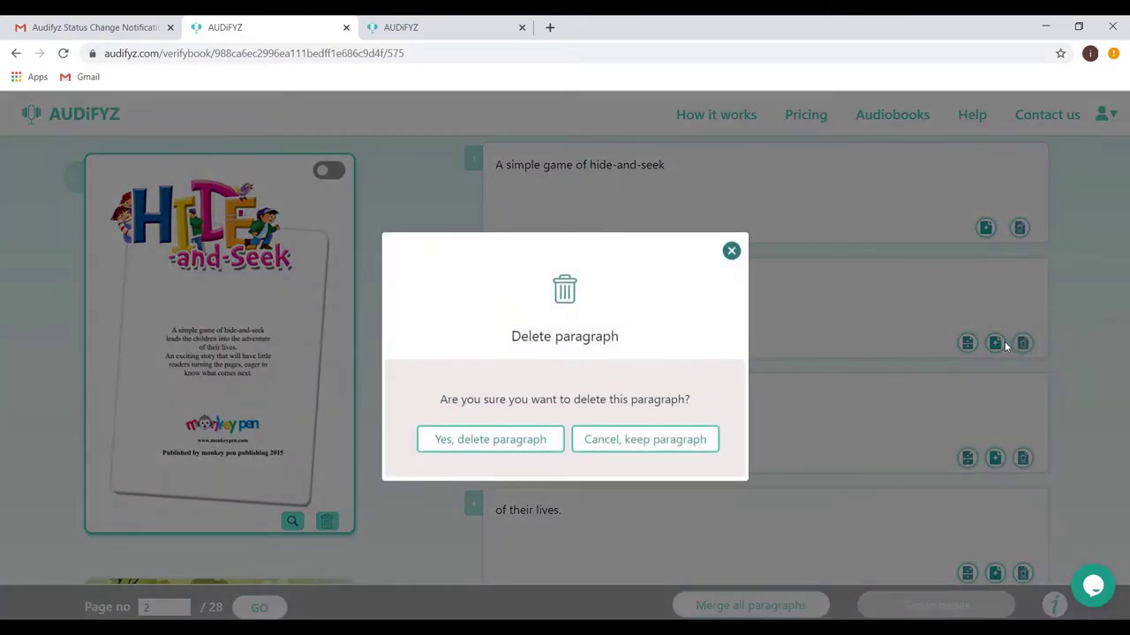
left_click(497, 442)
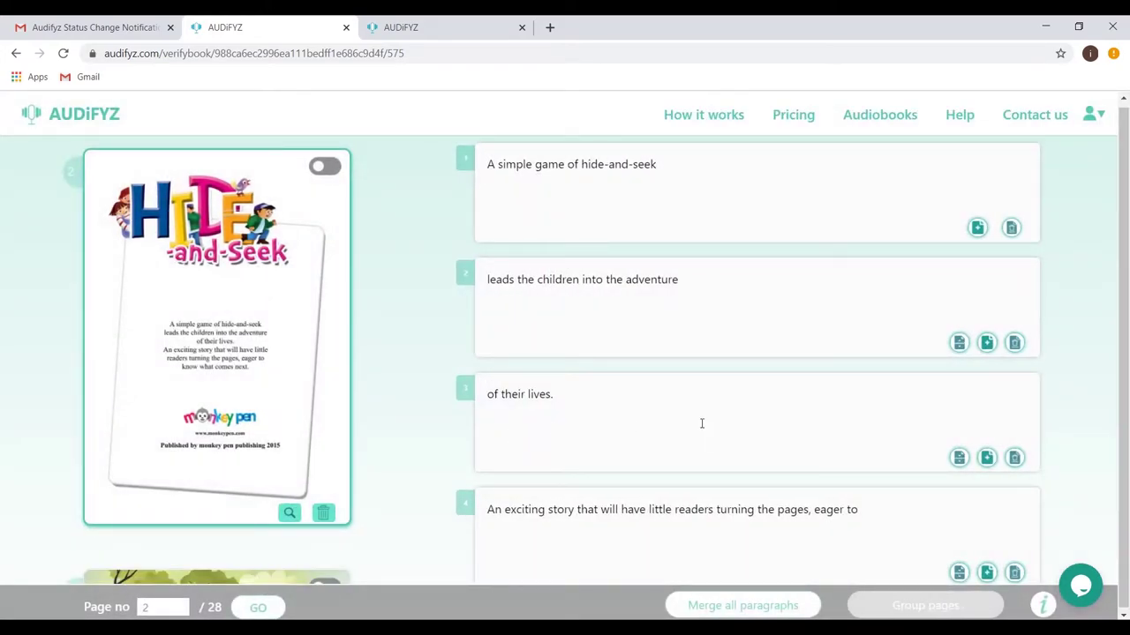
Step: Merge paragraph 2 into the one above, then merge all page 2 paragraphs into one
left_click(960, 343)
left_click(521, 450)
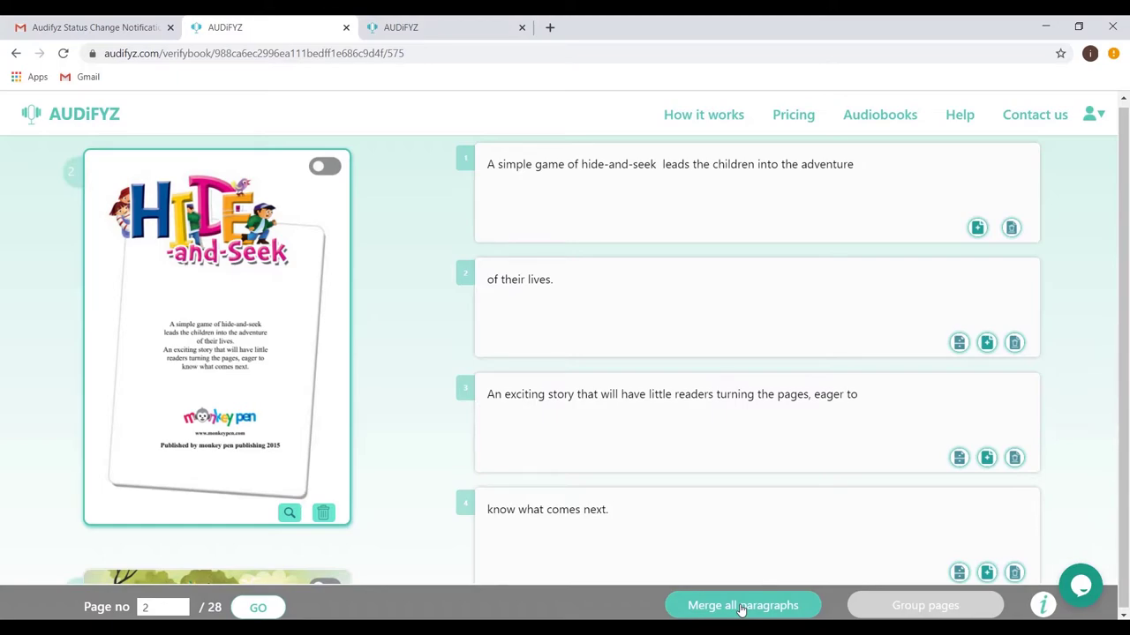
left_click(741, 606)
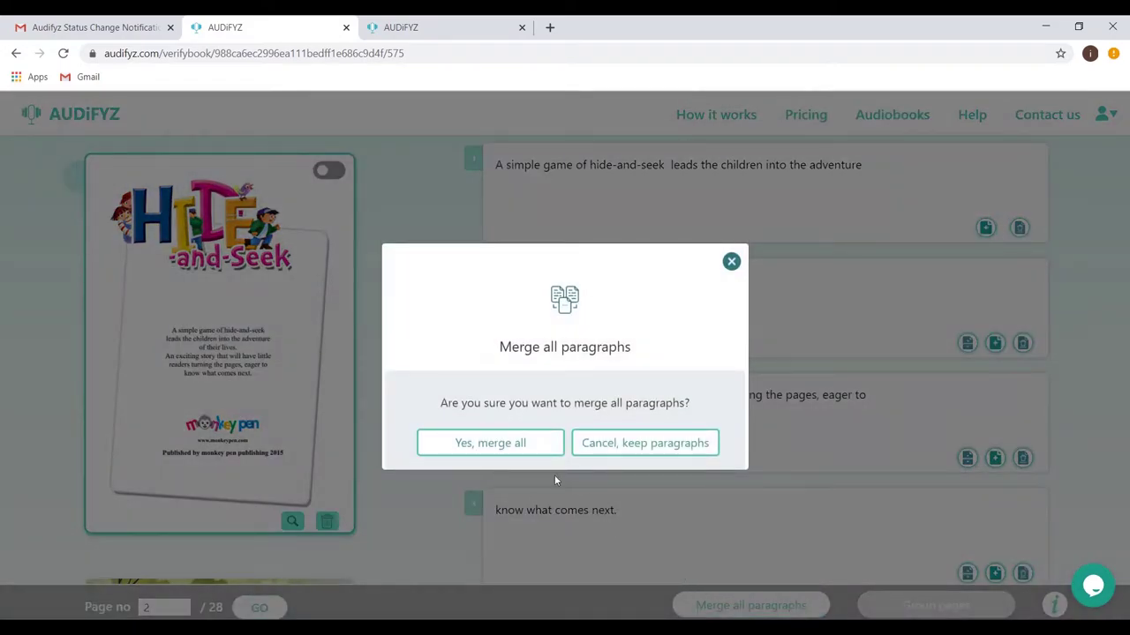
left_click(528, 449)
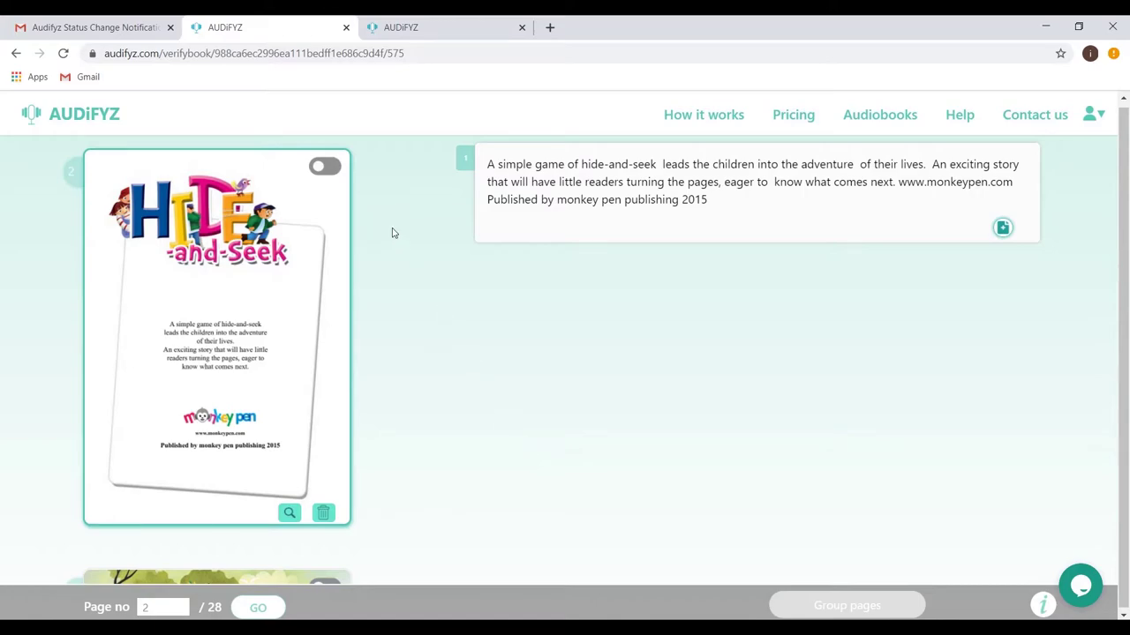
Step: Mark pages 2 and 3 as confirmed
left_click(328, 169)
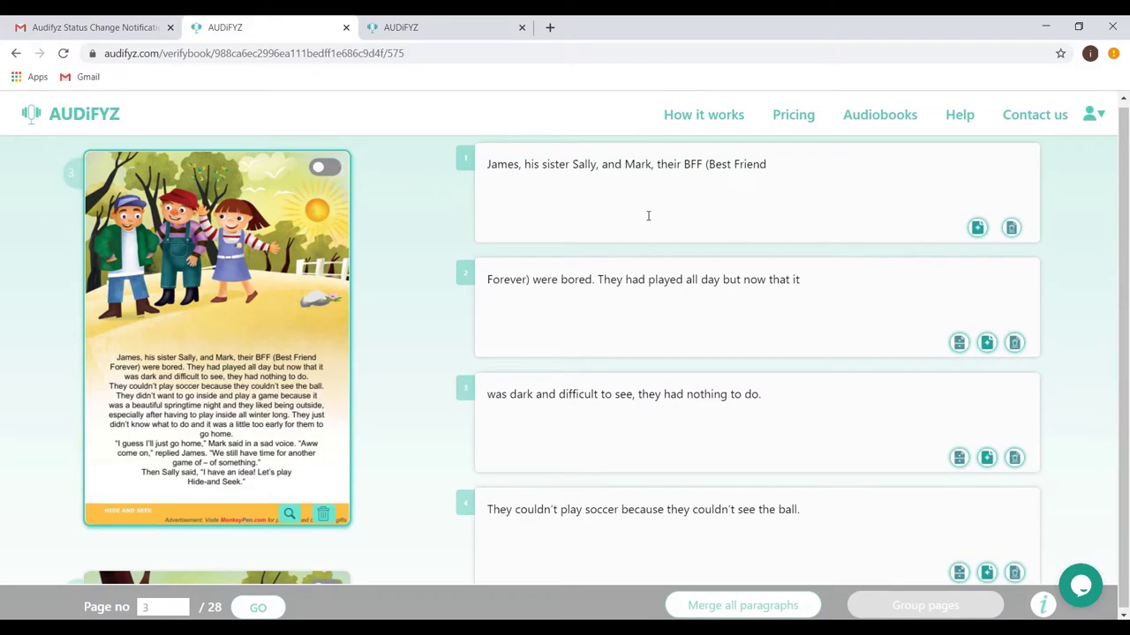
scroll(648, 216, "down", 8)
scroll(648, 215, "down", 5)
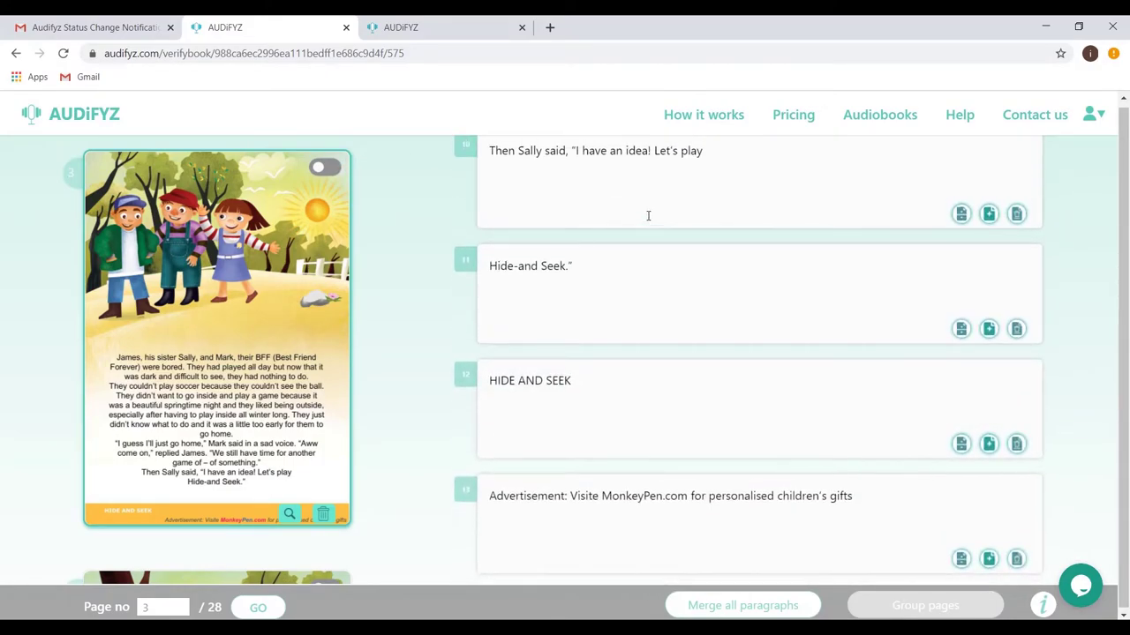
left_click(320, 168)
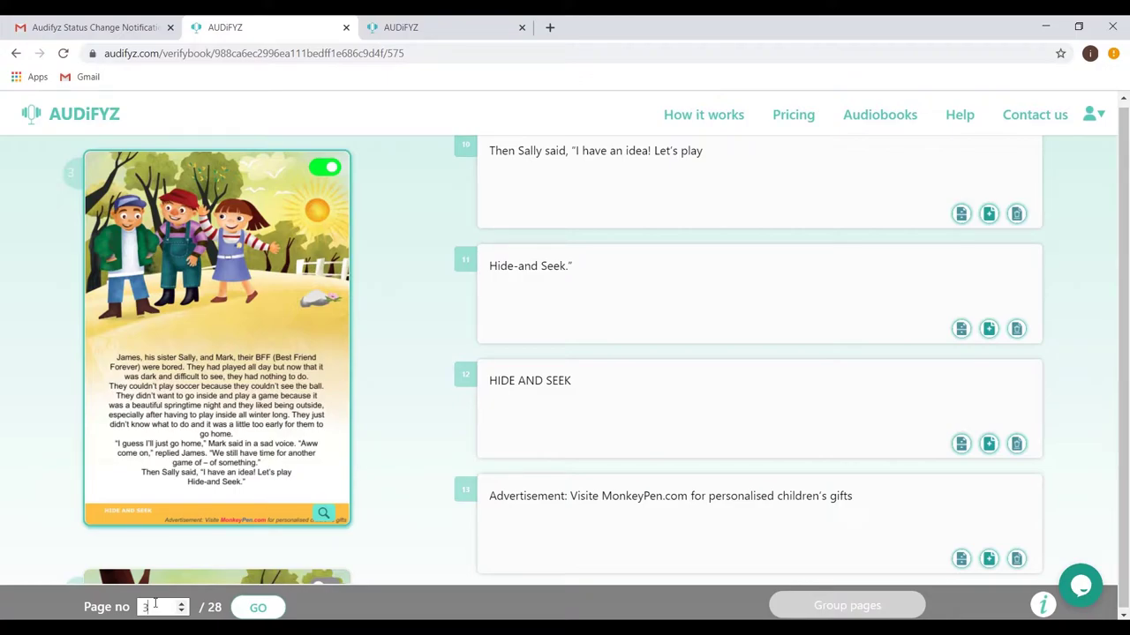
Step: Jump to page 28 and mark the Retail Sample page as confirmed
key("BackSpace")
type("28")
left_click(276, 609)
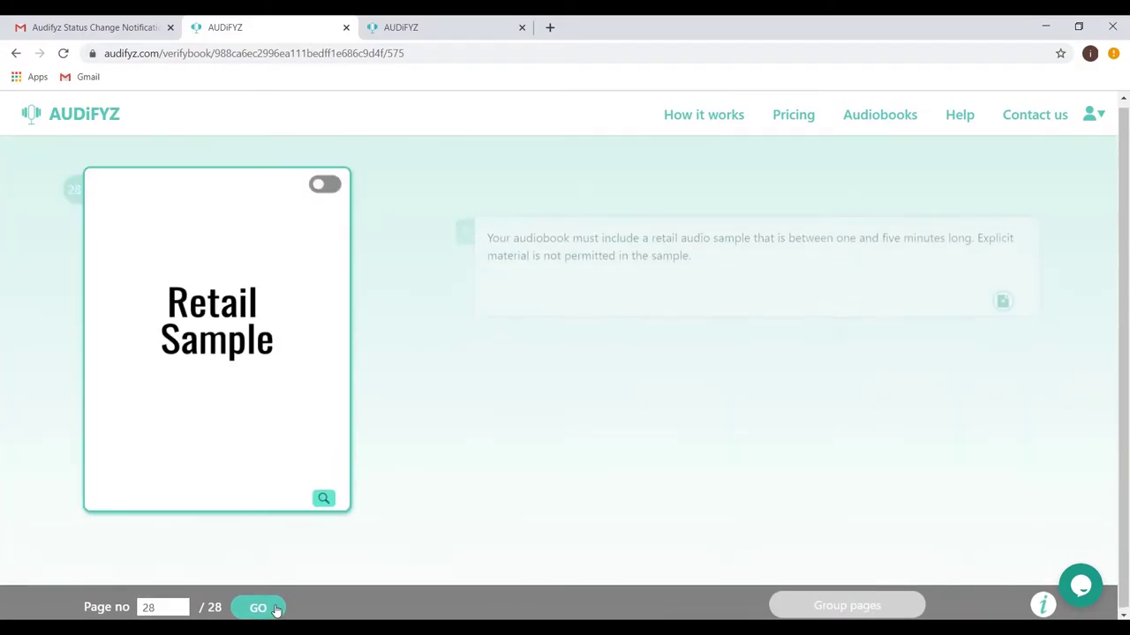
left_click(323, 185)
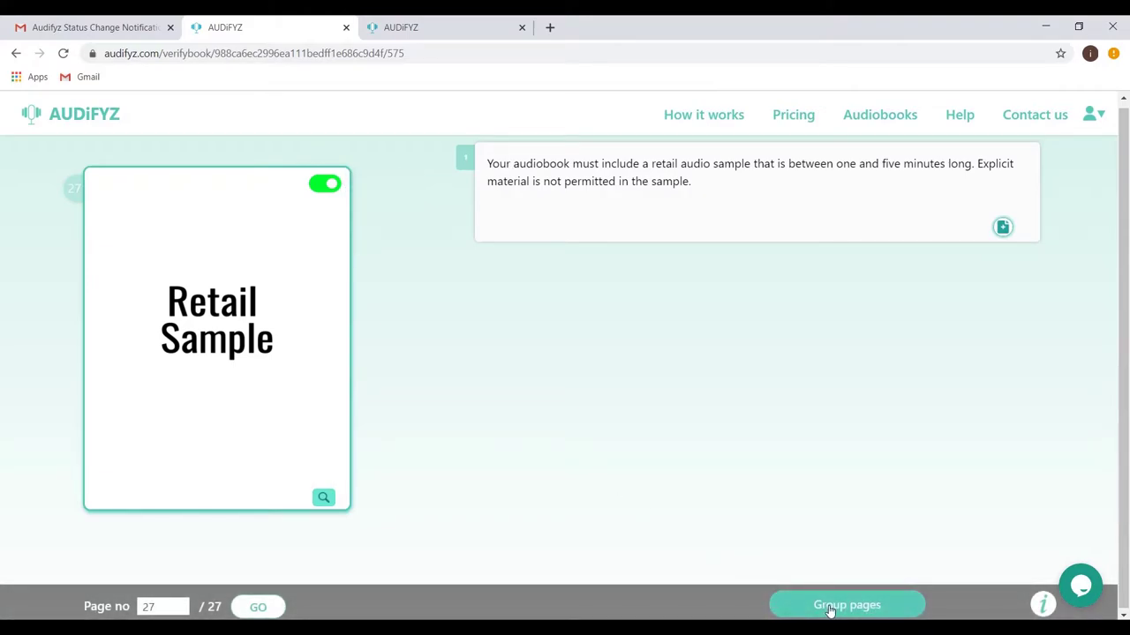
Step: Confirm the book verification and group pages 3–12 into Chapter 1
left_click(830, 607)
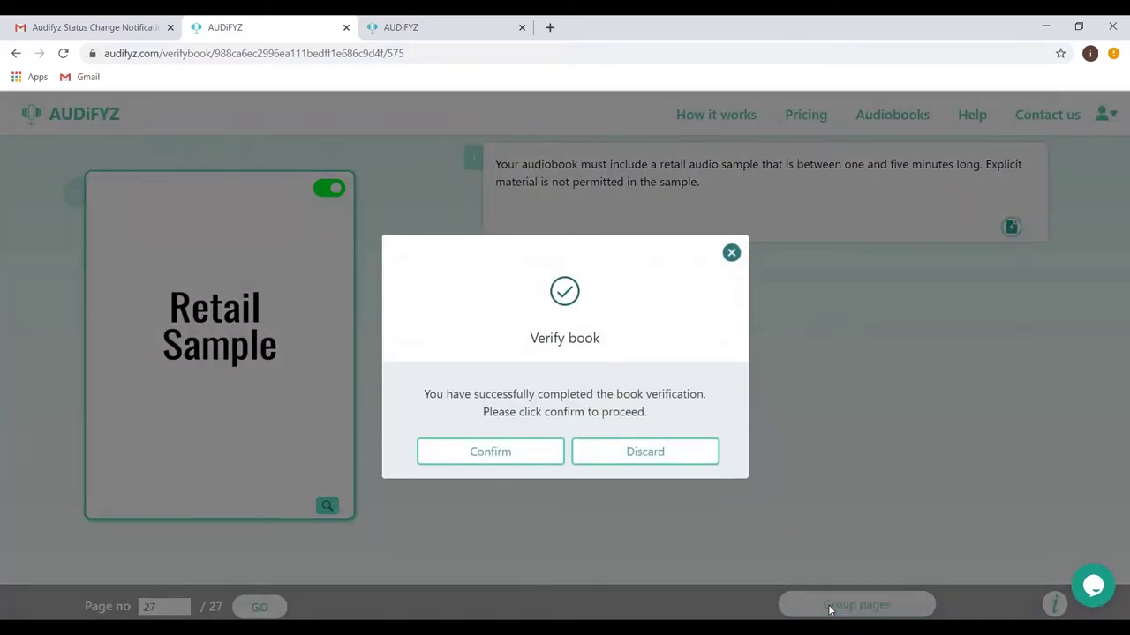
left_click(491, 452)
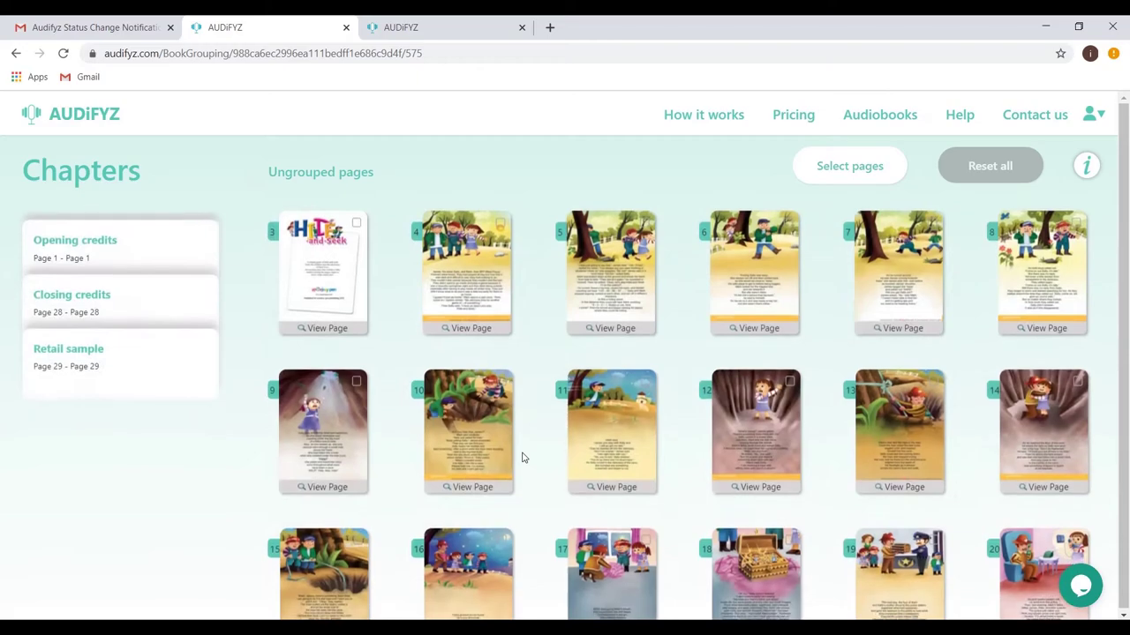
left_click(755, 424)
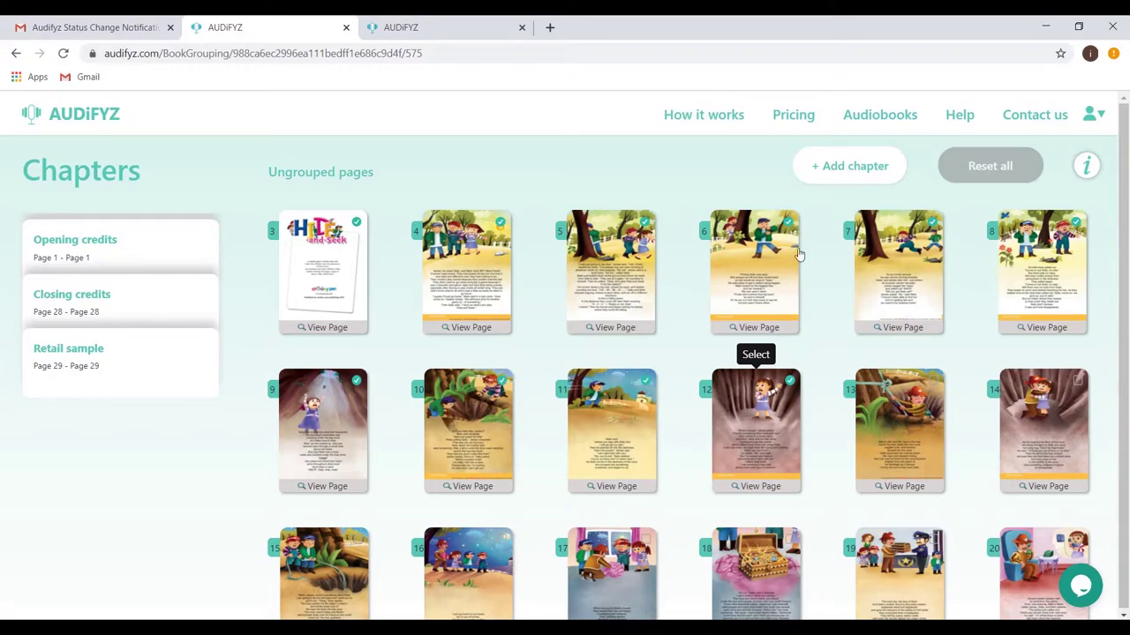
left_click(838, 166)
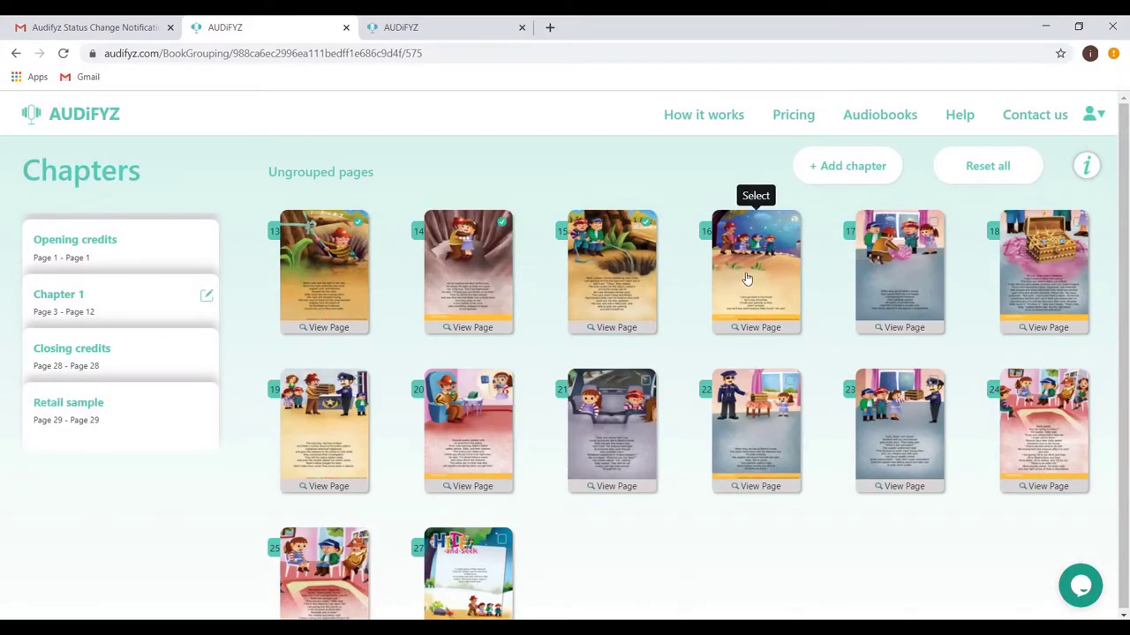
Step: Add Chapters 2–5 (pages 13–15, 16–19, 20–23, 24–27), then undo Chapter 5
left_click(845, 168)
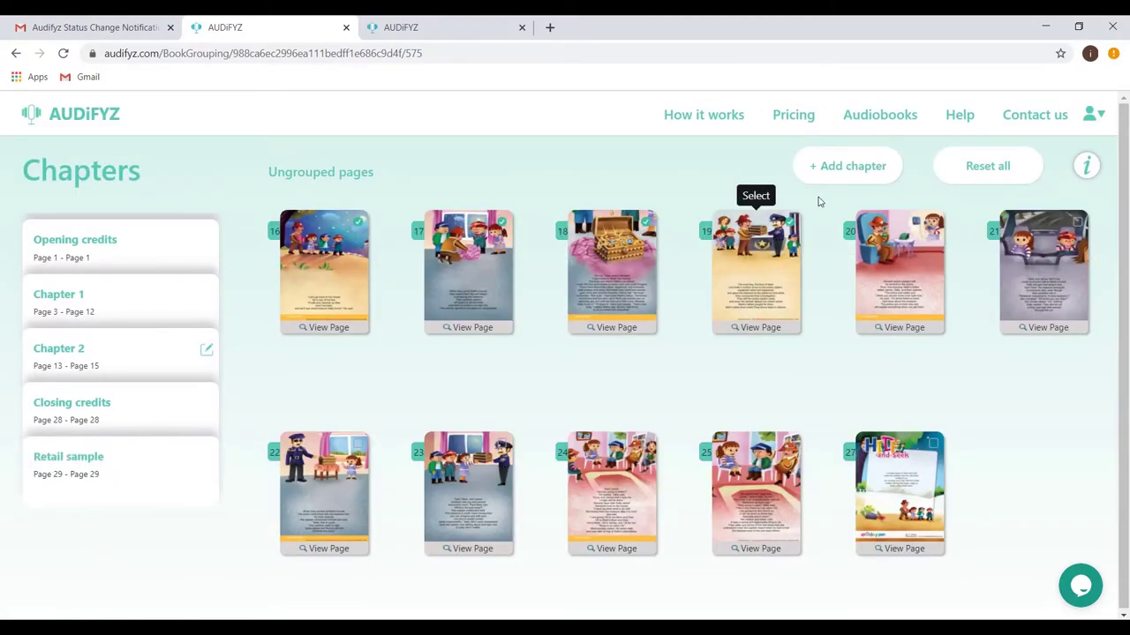
left_click(839, 171)
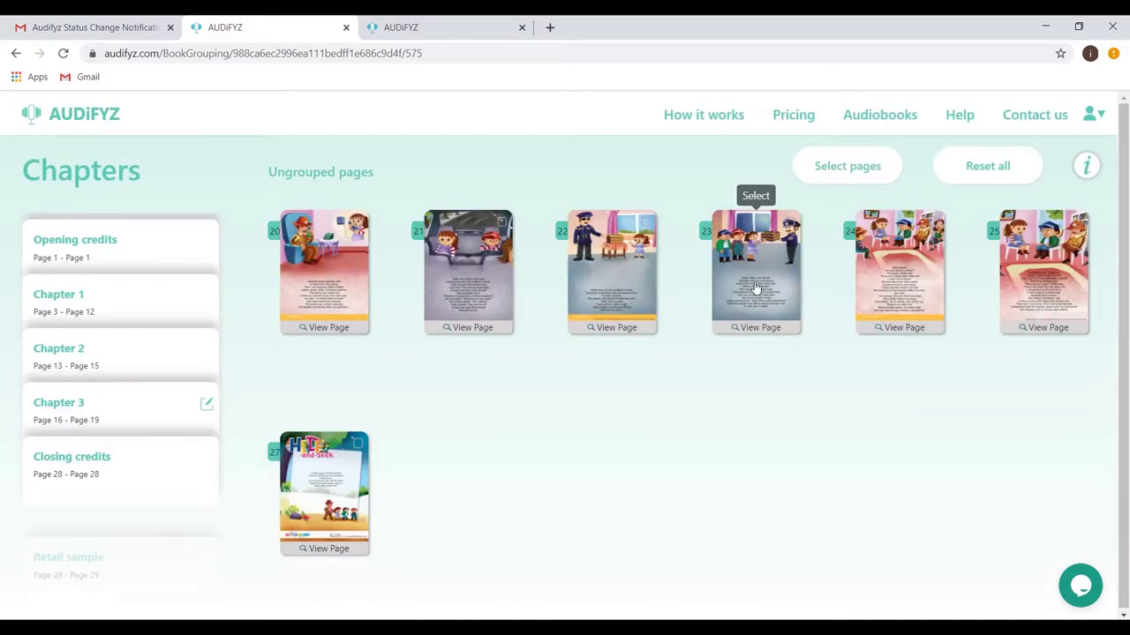
left_click(841, 168)
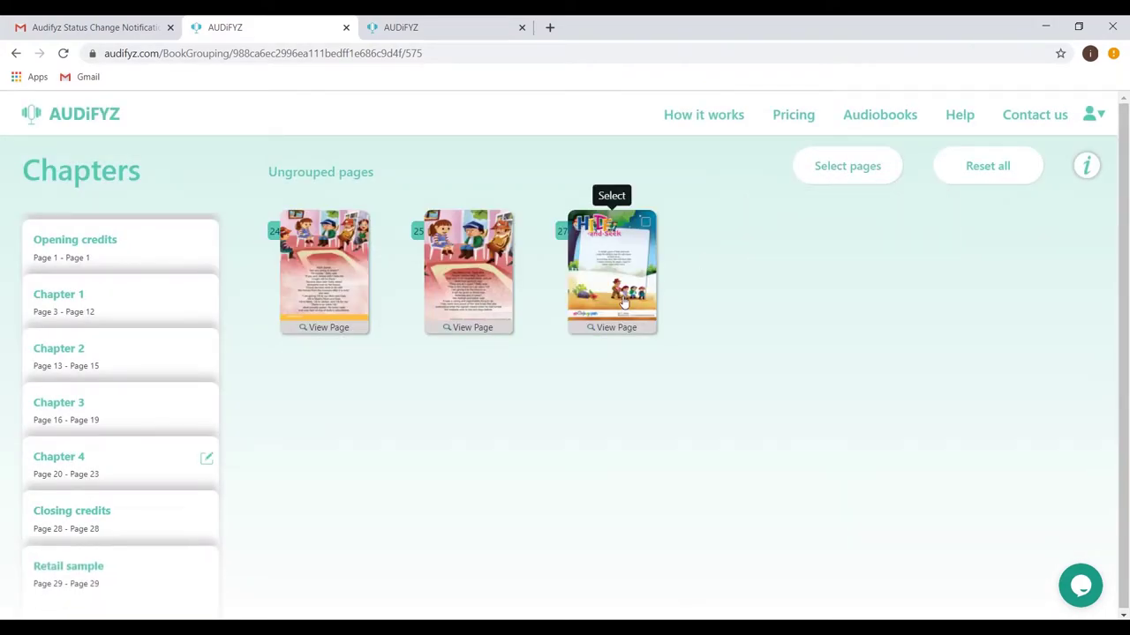
left_click(645, 222)
left_click(842, 173)
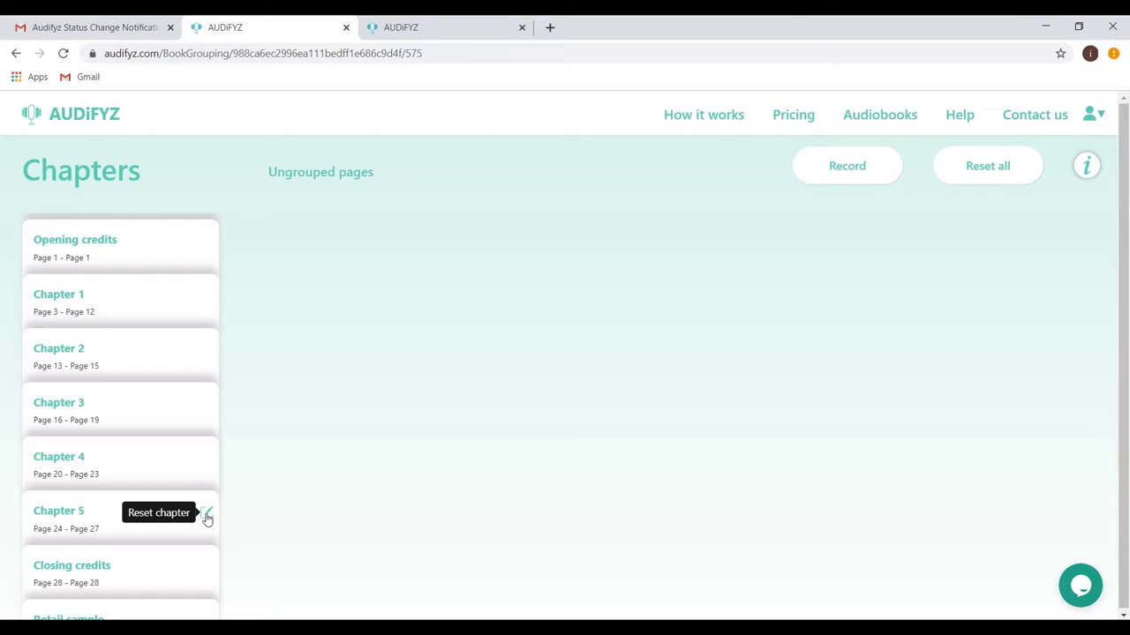
left_click(205, 514)
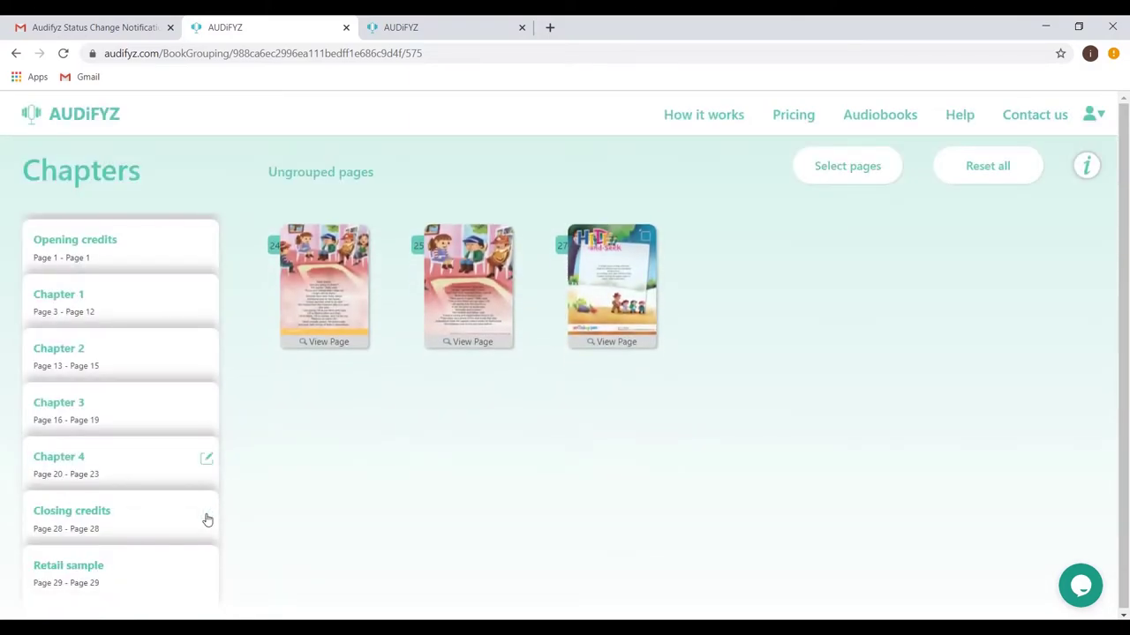
Step: Reset all chapters, then group pages 3–5, 6–8 and 9–12 as Chapters 1–3
left_click(987, 168)
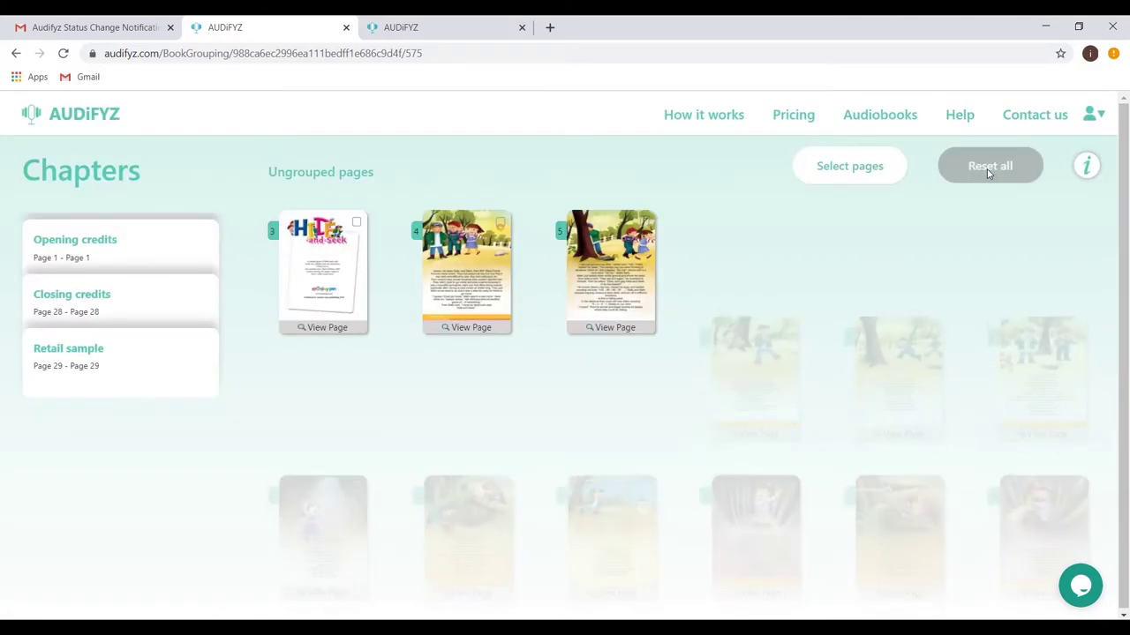
left_click(606, 329)
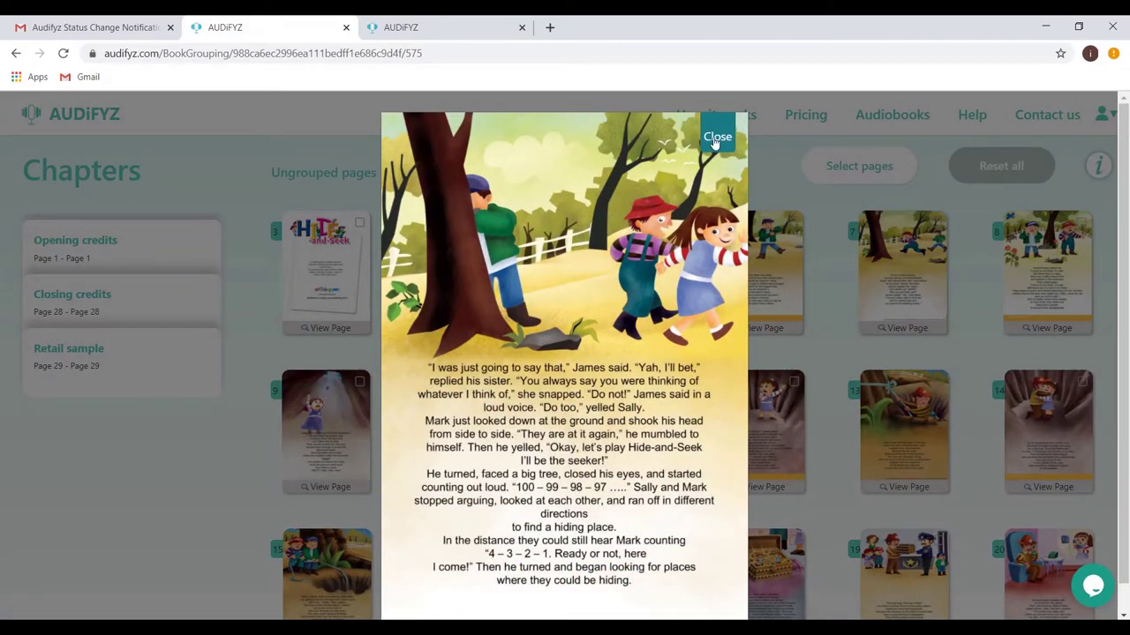
left_click(716, 138)
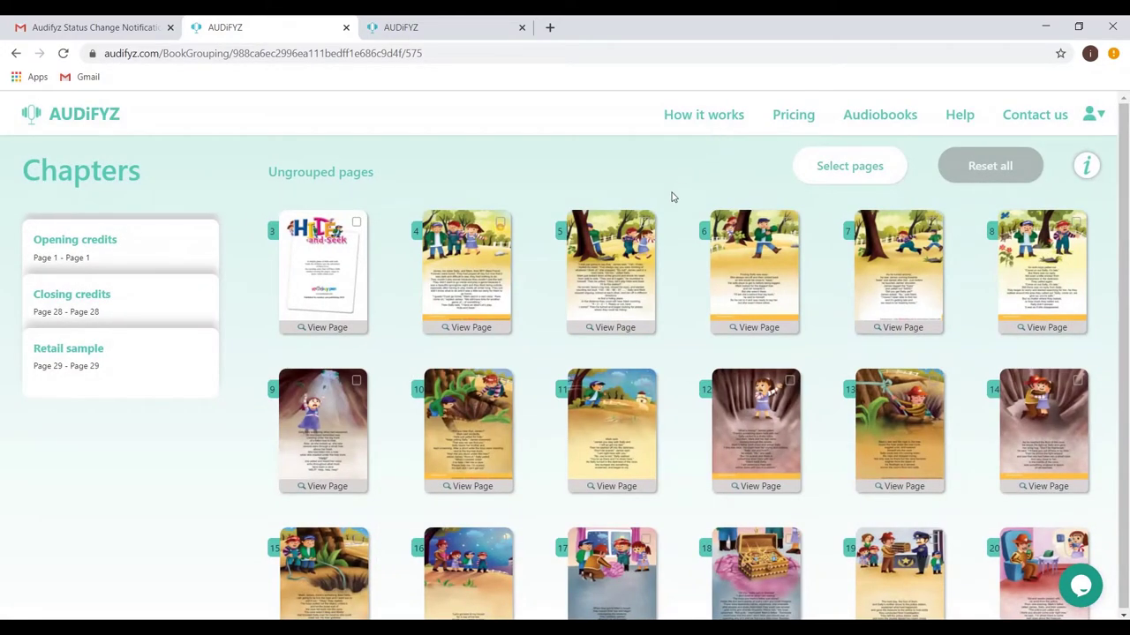
left_click(624, 293)
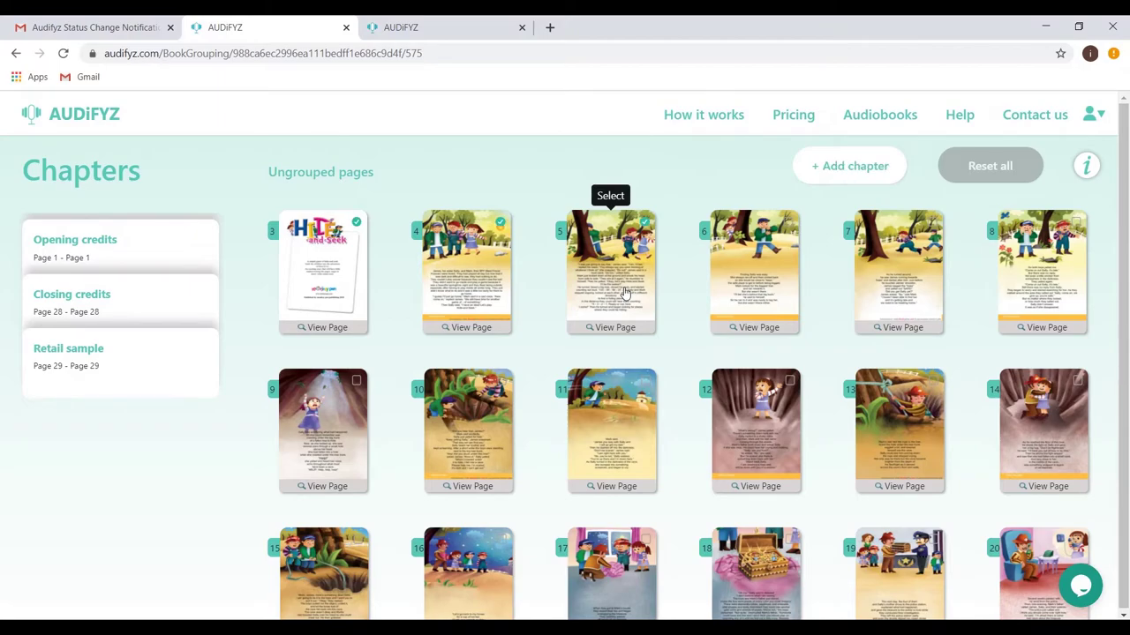
left_click(838, 167)
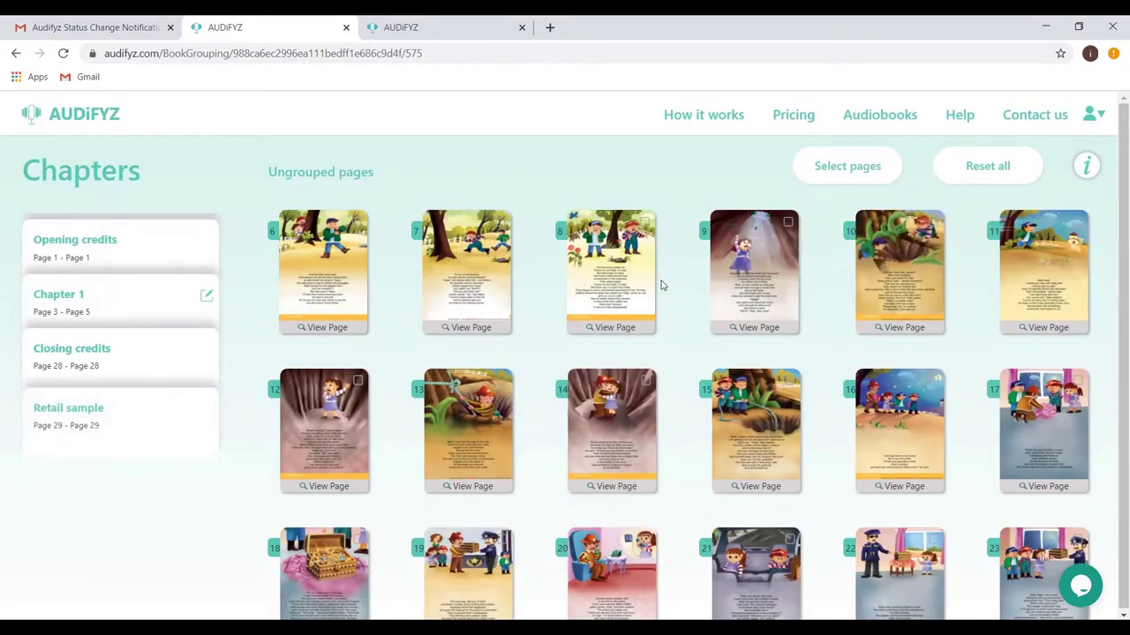
left_click(633, 301)
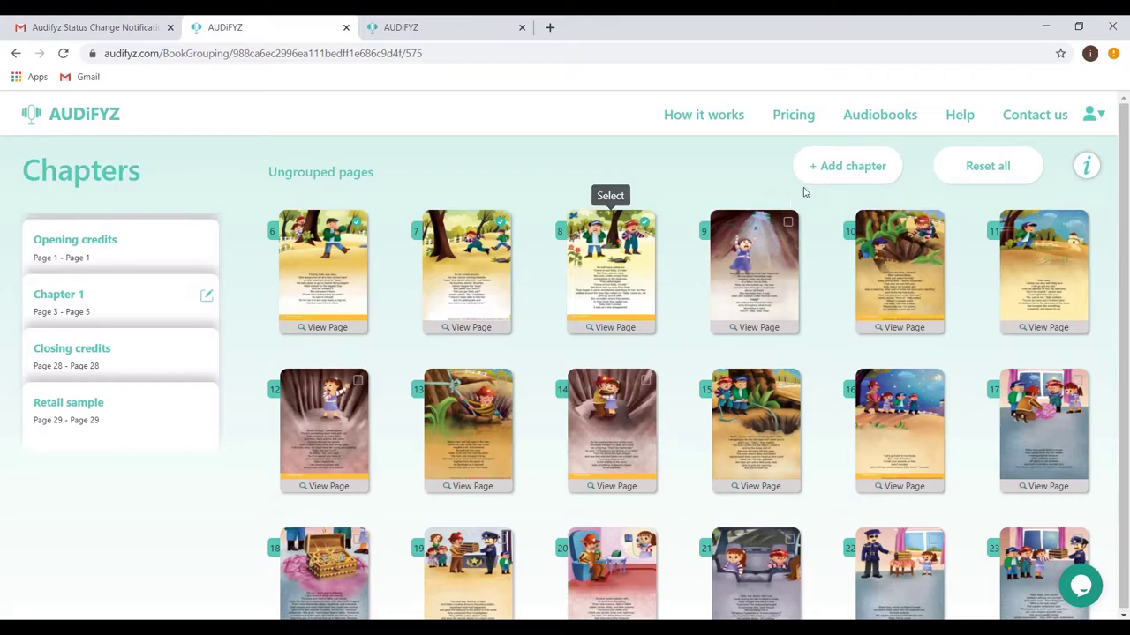
left_click(838, 168)
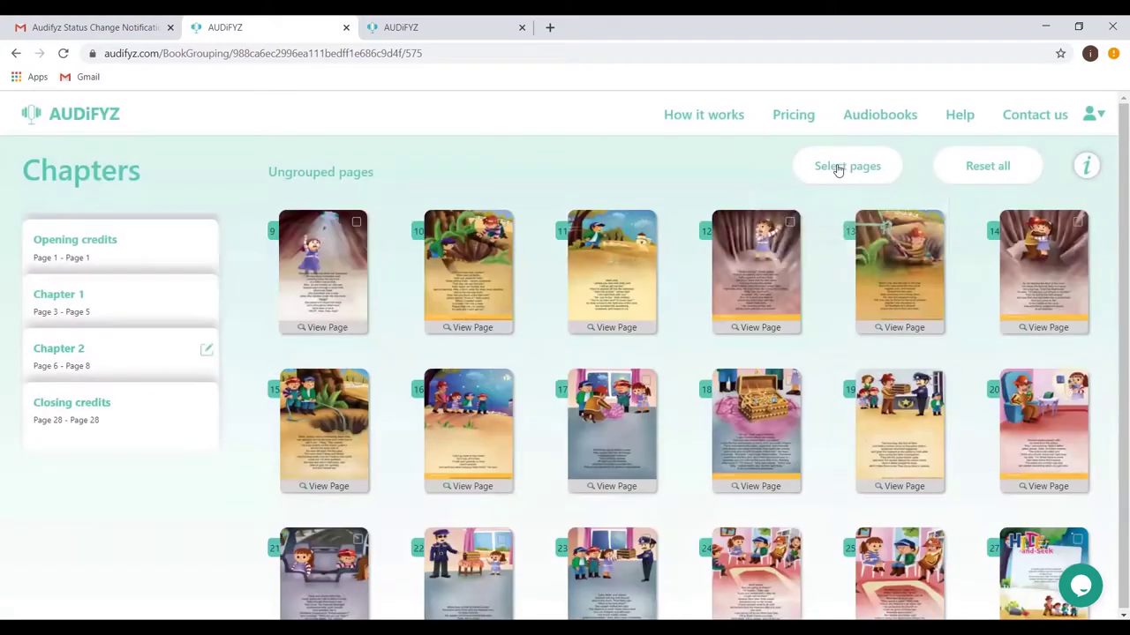
left_click(723, 280)
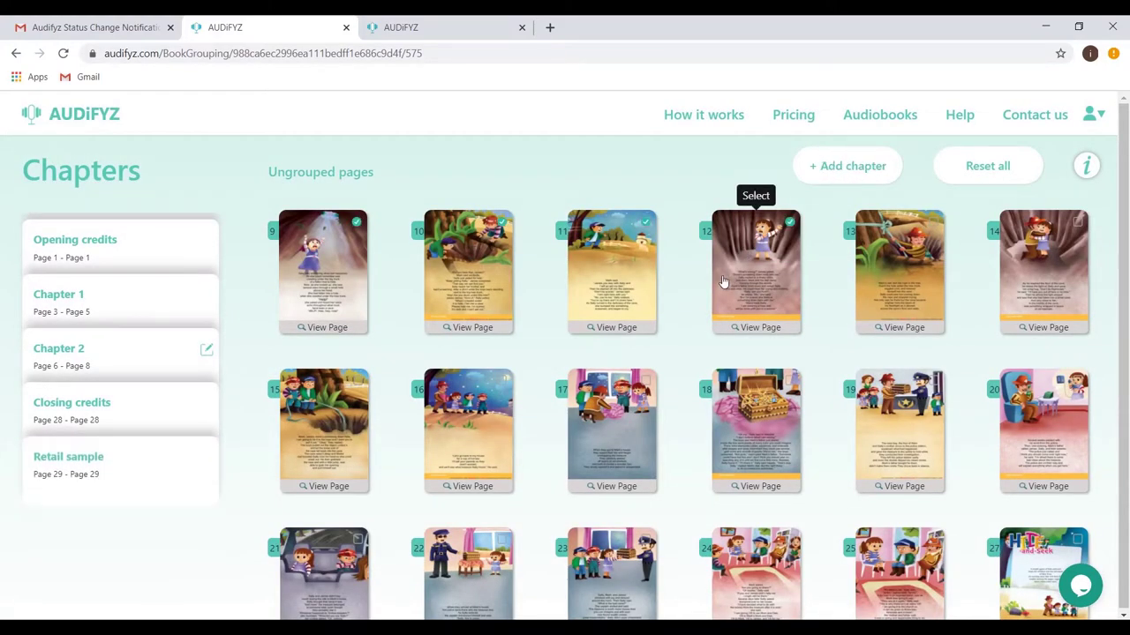
left_click(840, 168)
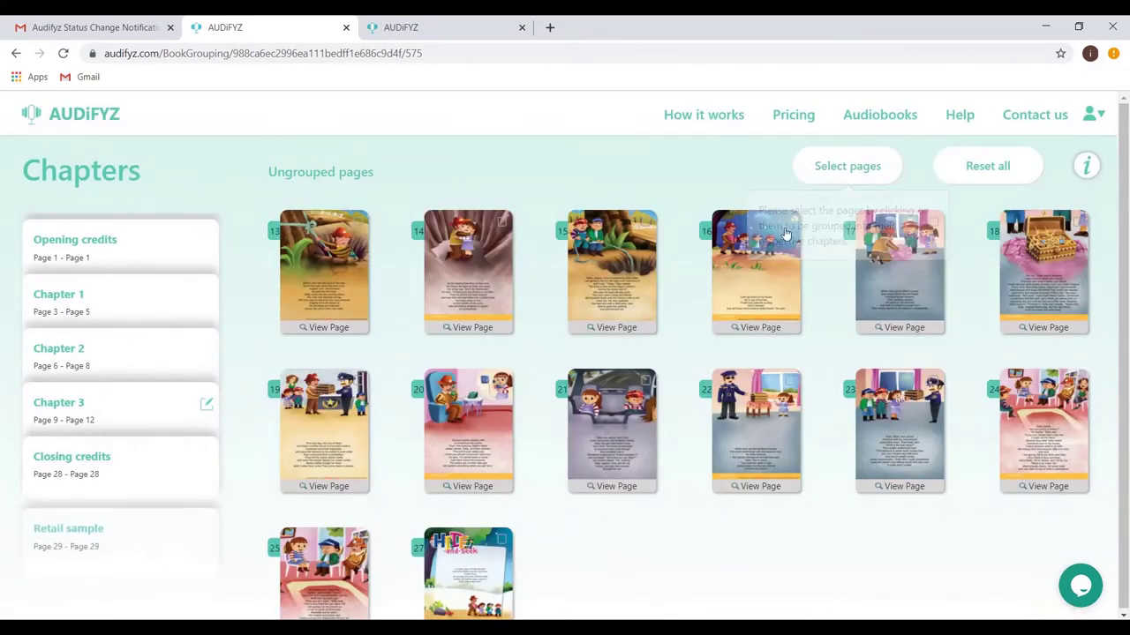
Step: Group pages 13–16, 17–20, 21–24 and 25–27 as Chapters 4–7, then start recording
left_click(746, 298)
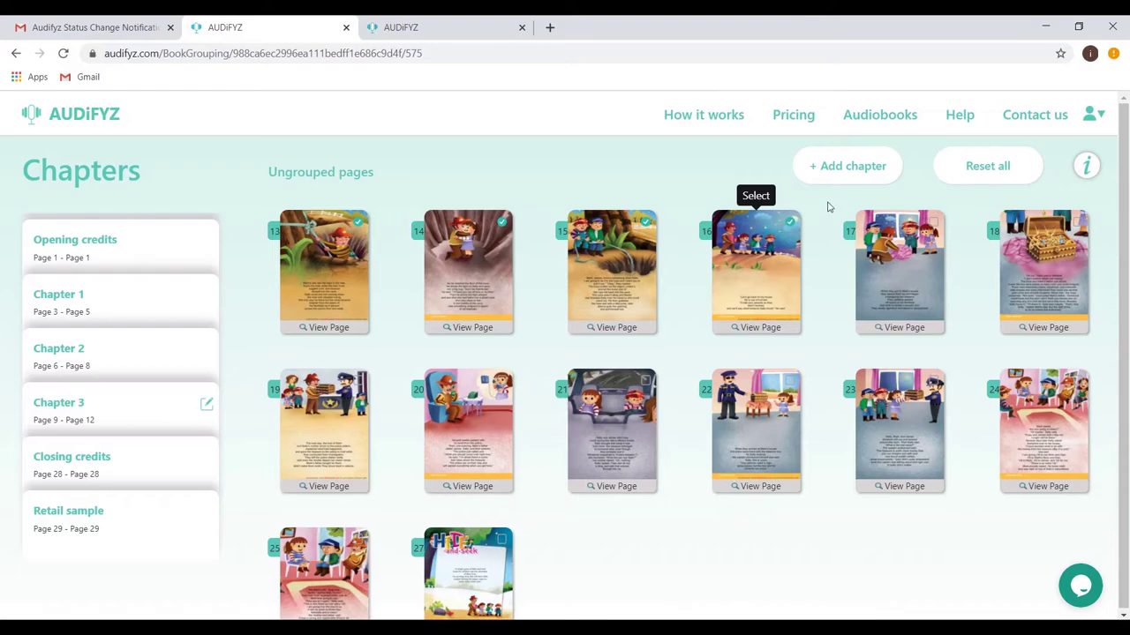
left_click(849, 169)
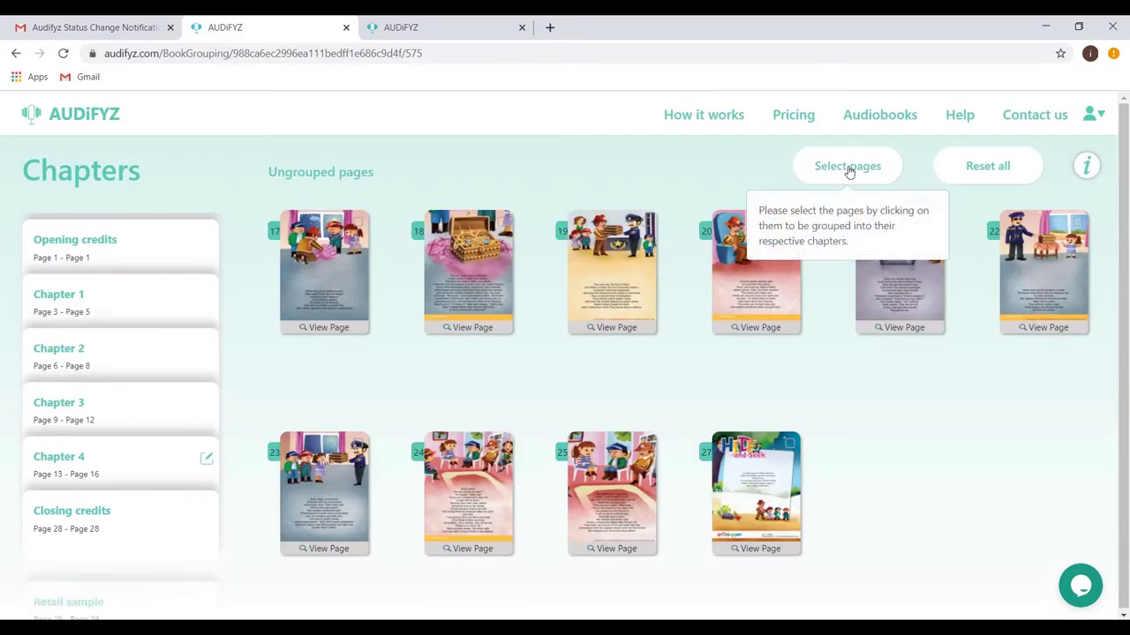
left_click(751, 291)
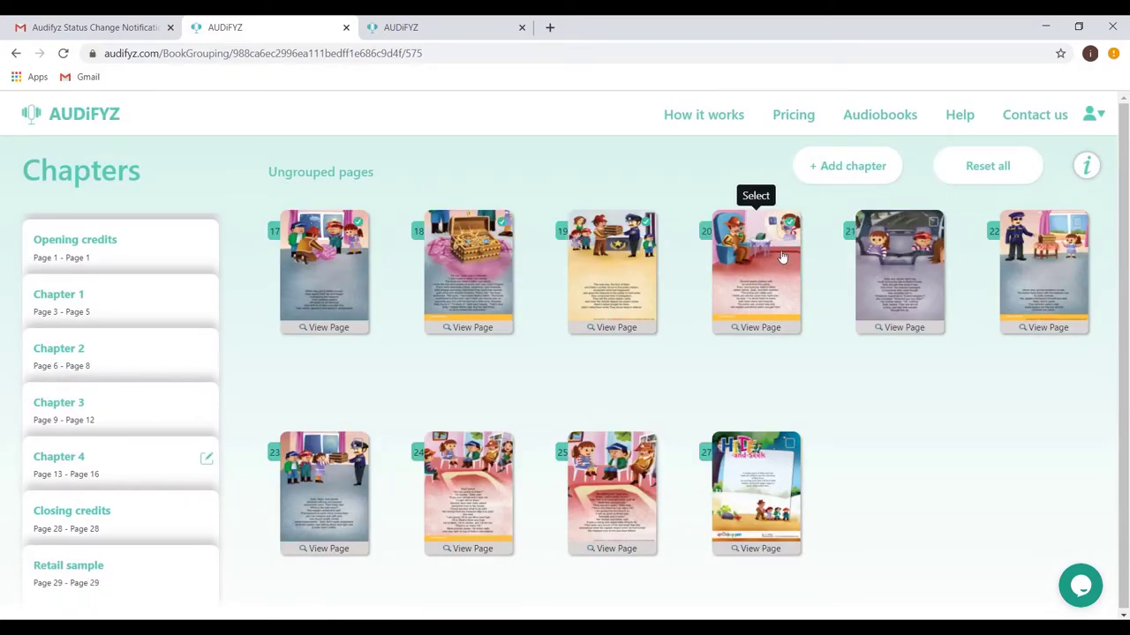
left_click(839, 169)
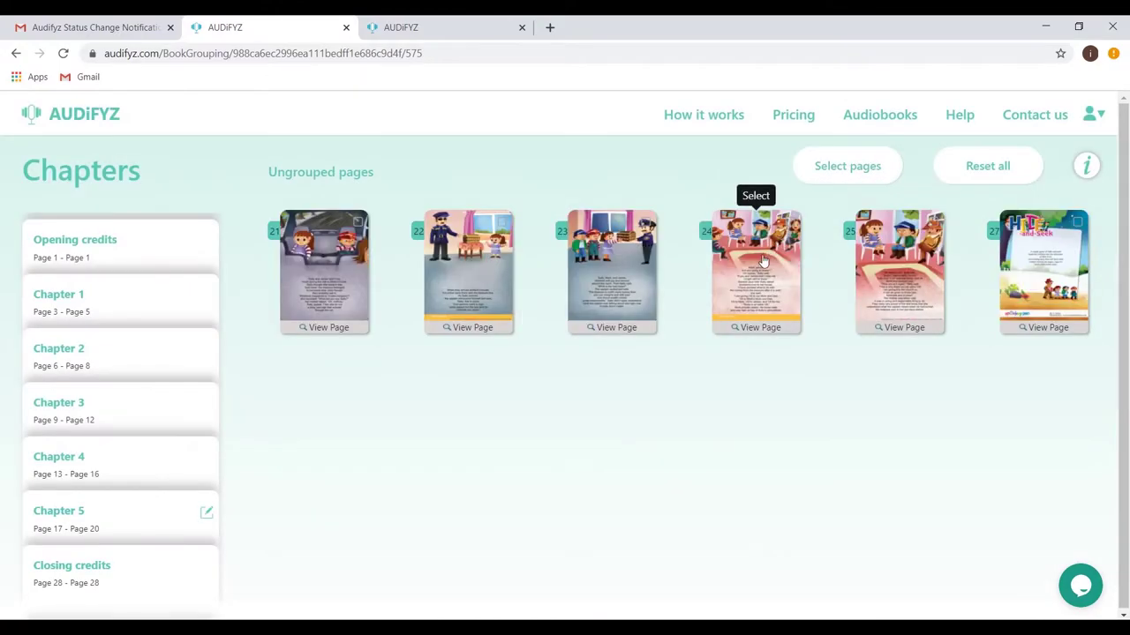
left_click(748, 280)
left_click(841, 164)
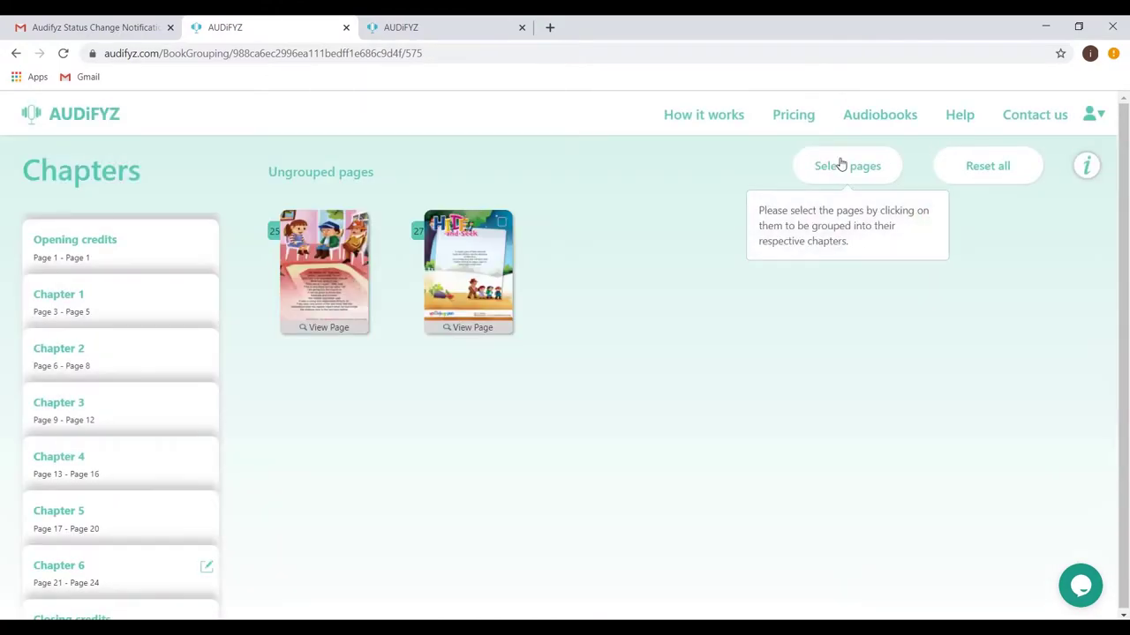
left_click(473, 309)
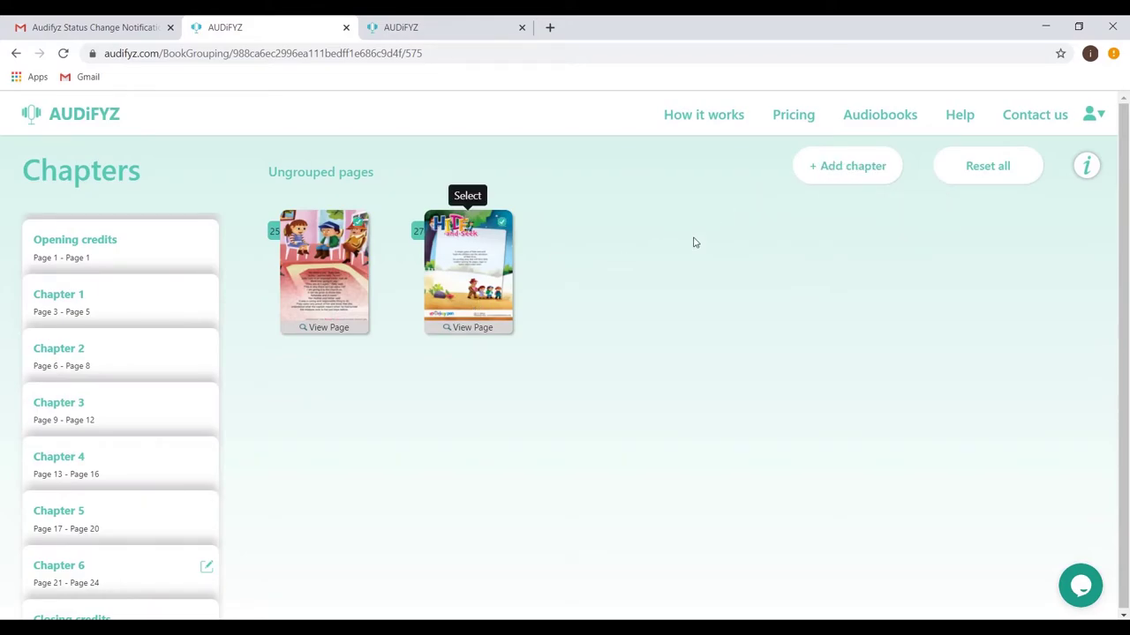
left_click(843, 171)
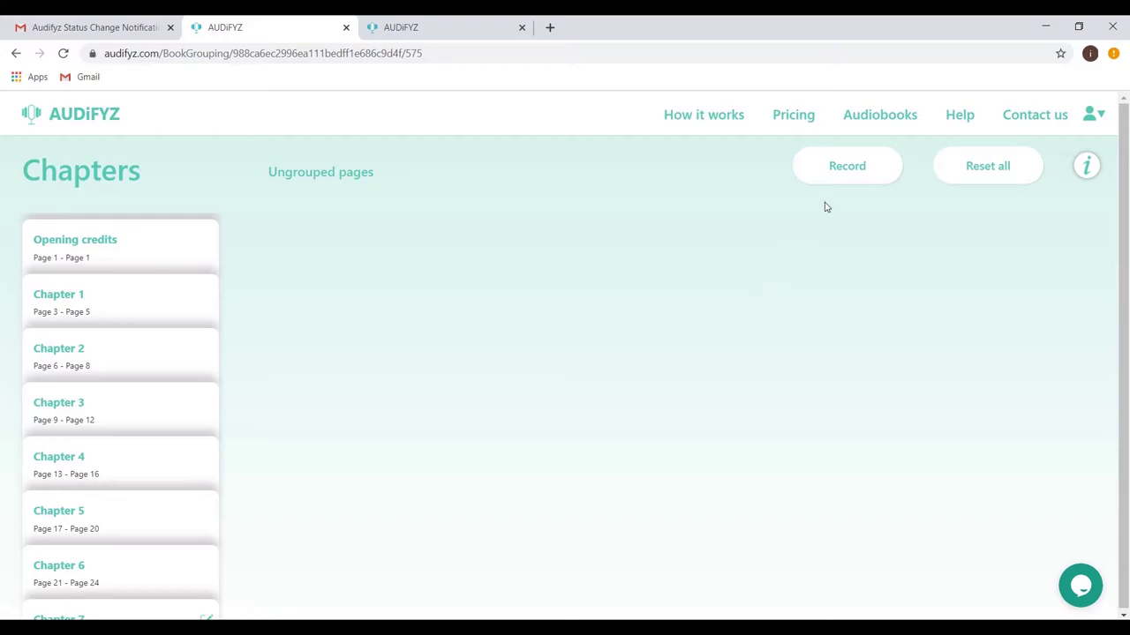
left_click(853, 174)
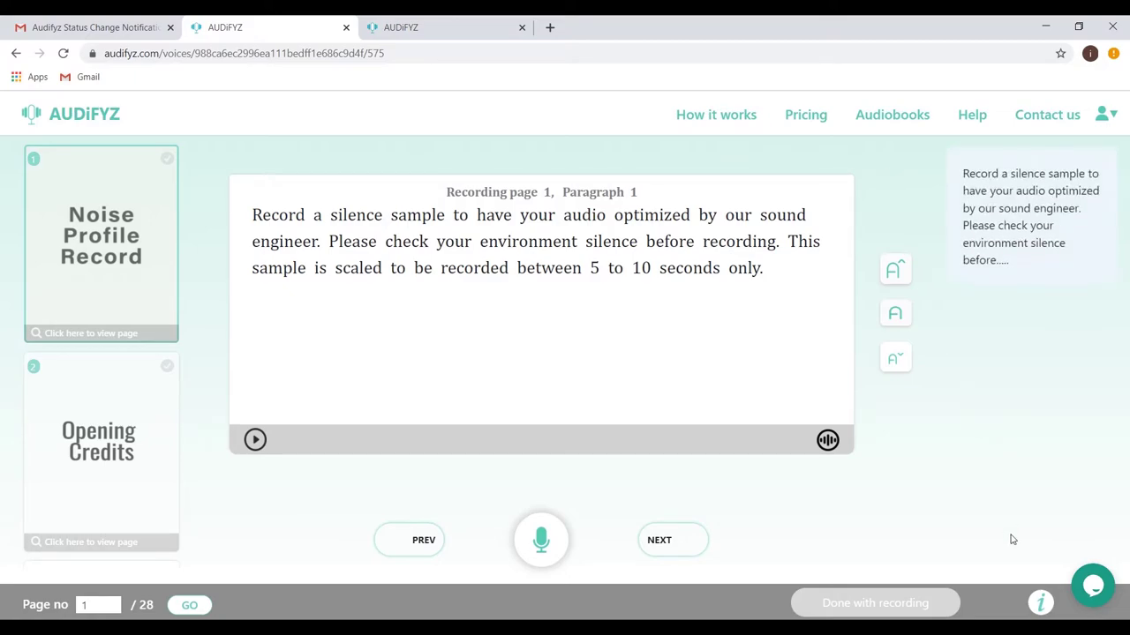
left_click(1035, 607)
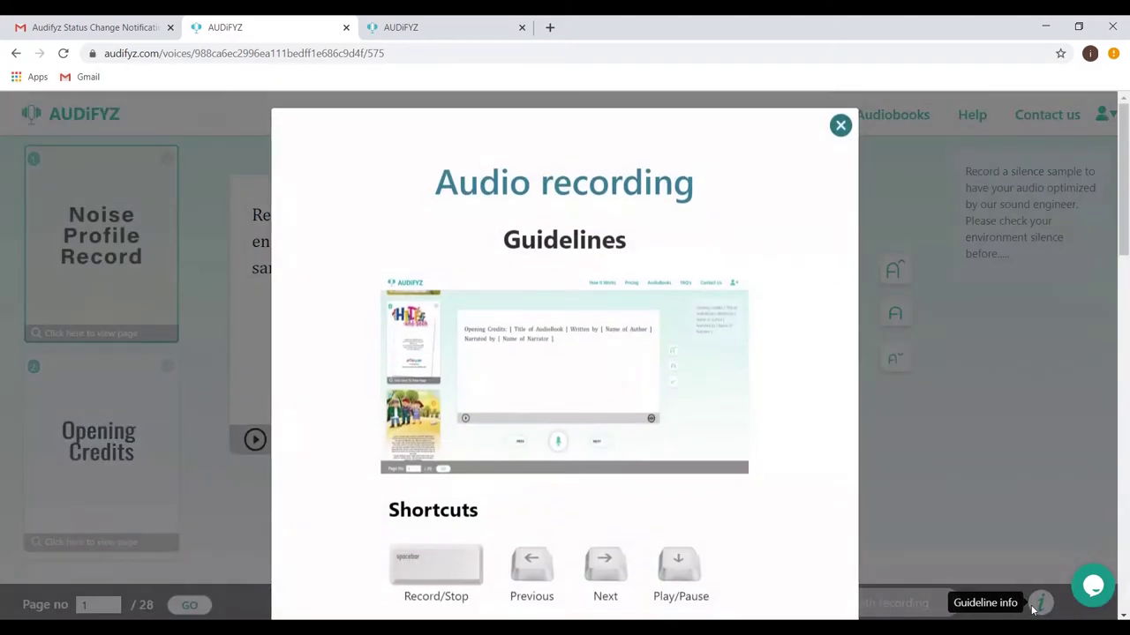
scroll(622, 357, "down", 7)
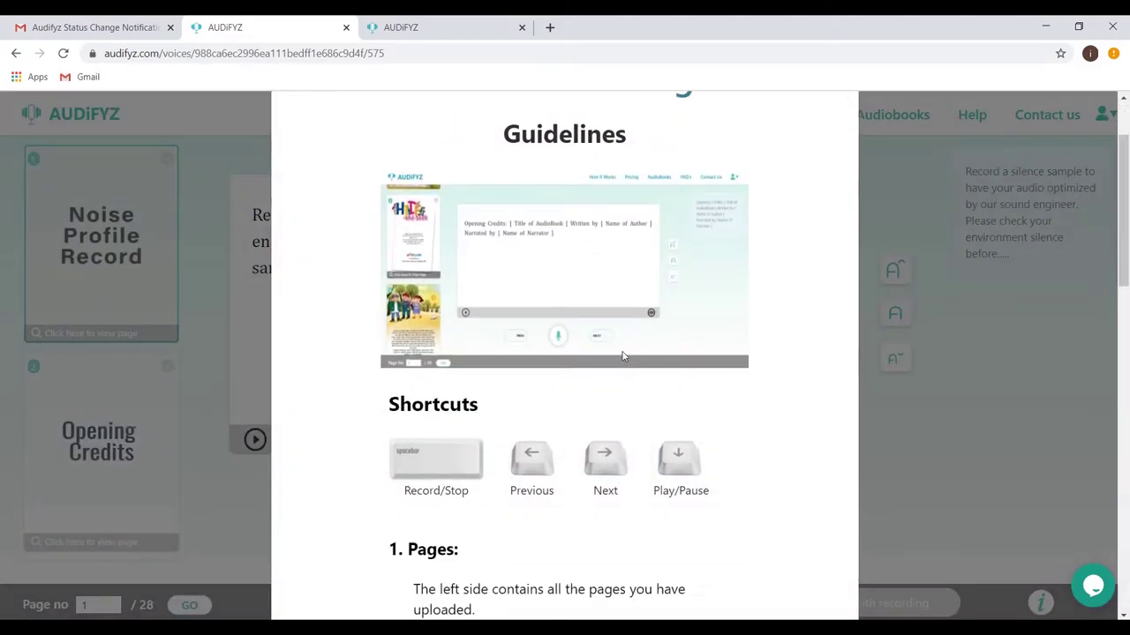
scroll(622, 366, "down", 8)
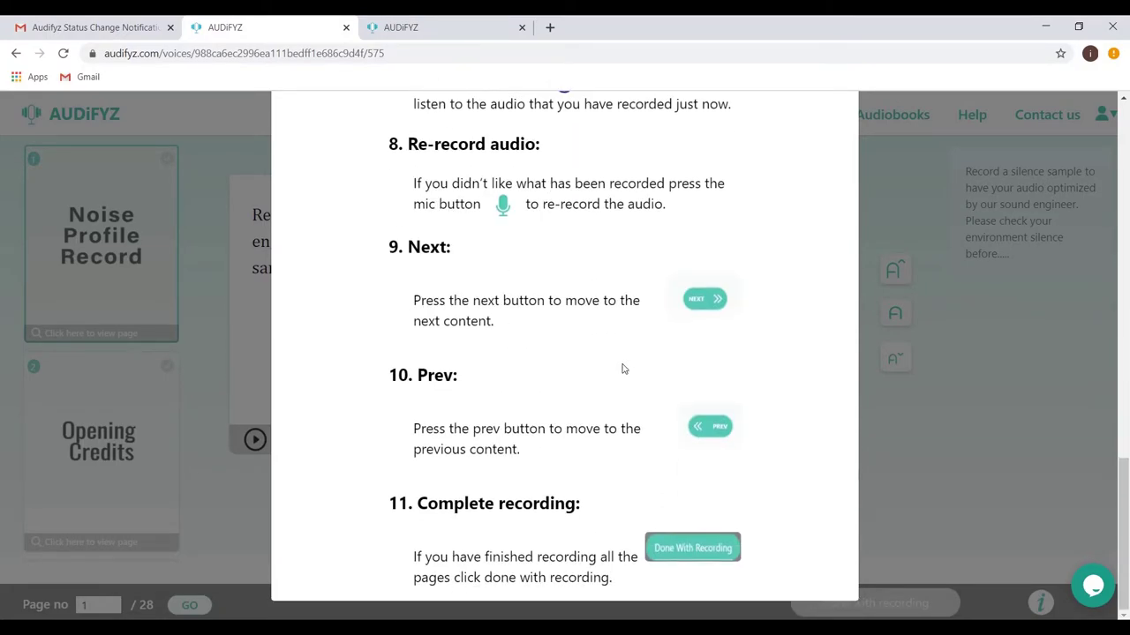
left_click(926, 386)
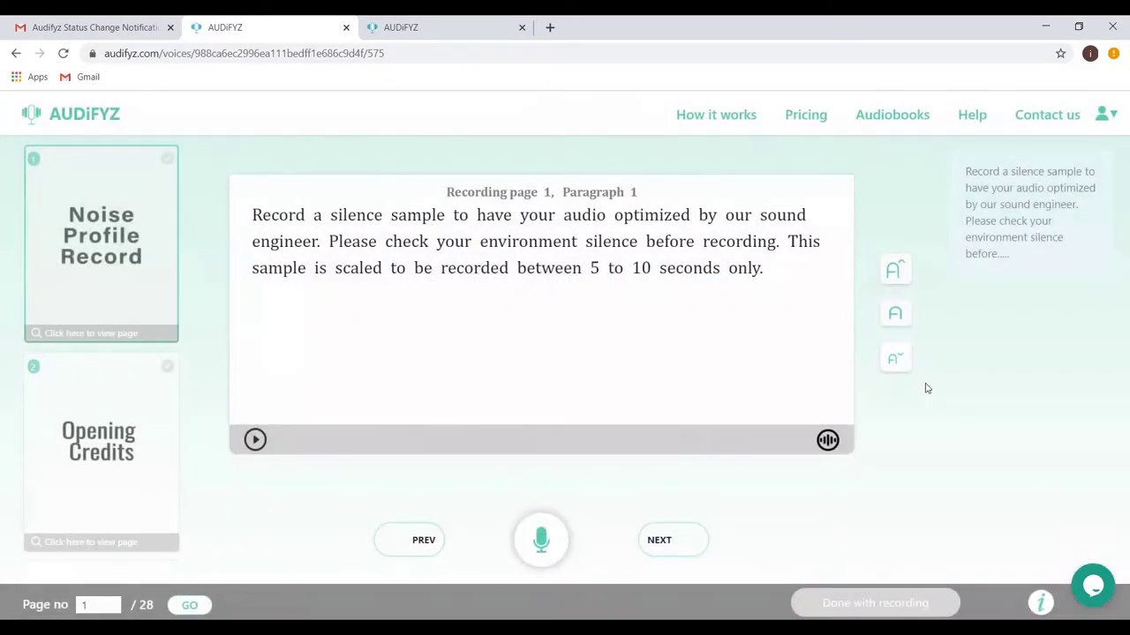
Step: Record a silence sample for the noise profile, allowing the site microphone access
left_click(545, 536)
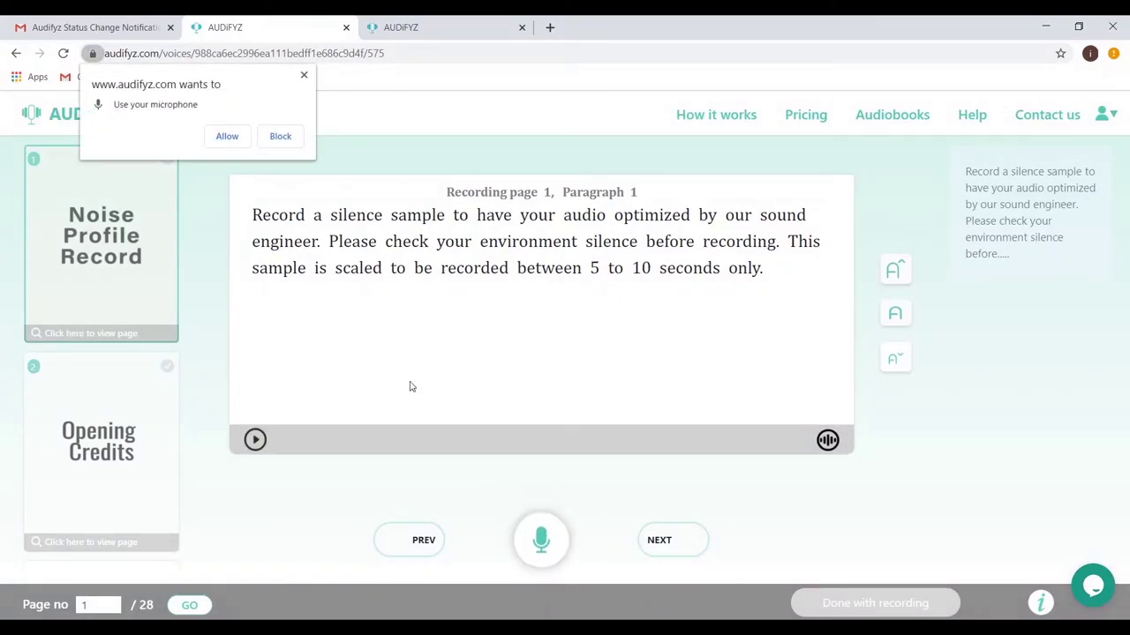
left_click(228, 138)
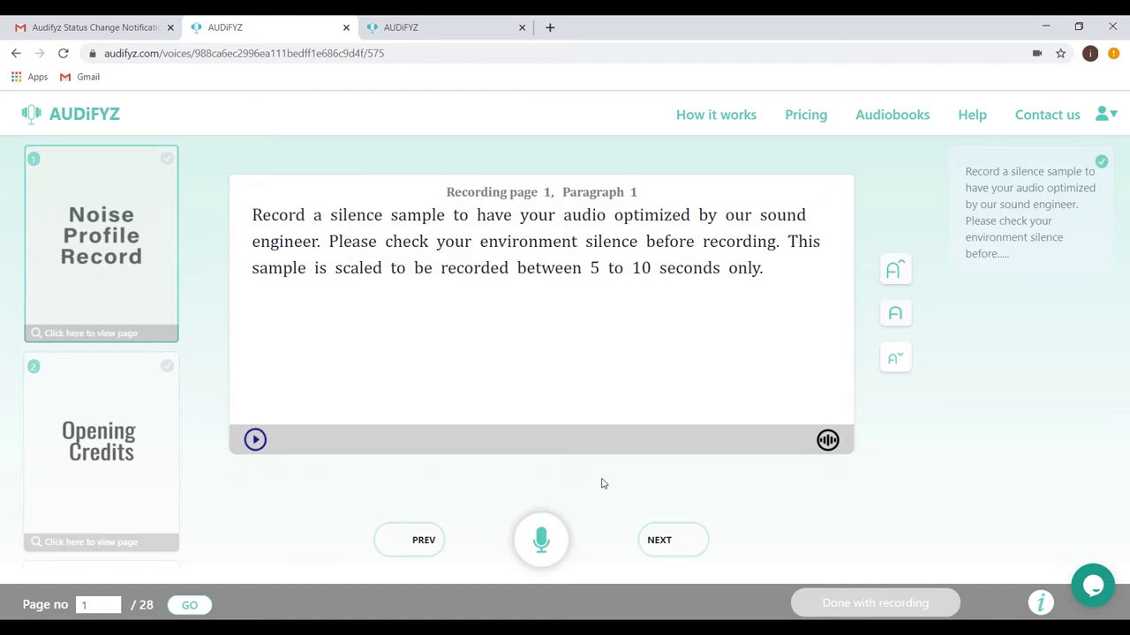
Step: Record the opening credits
left_click(664, 542)
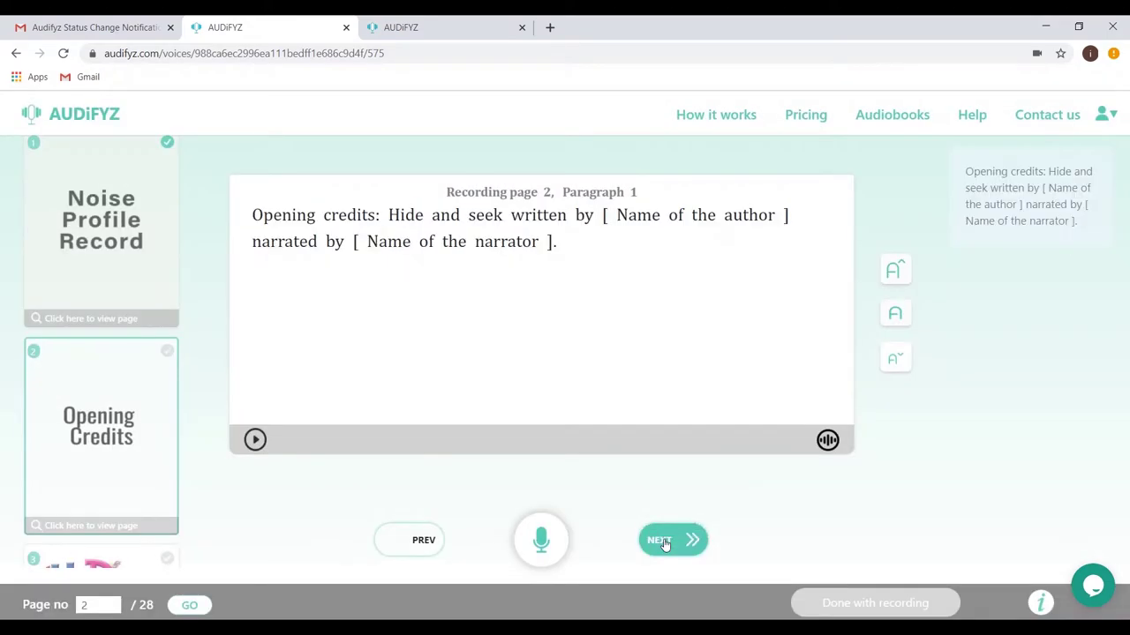
left_click(540, 542)
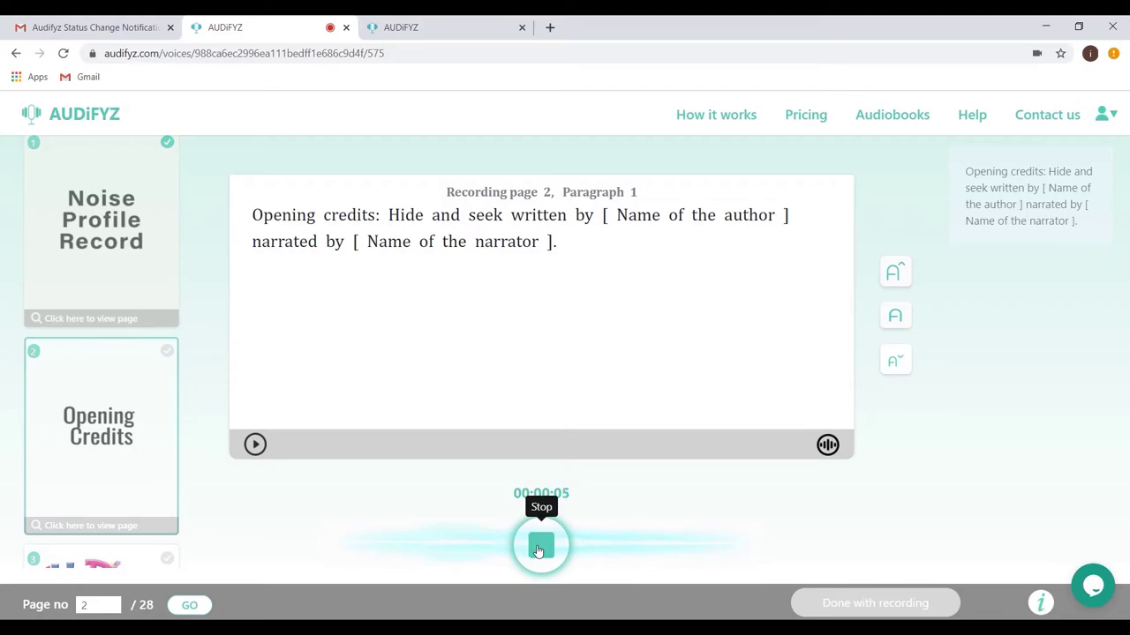
left_click(540, 547)
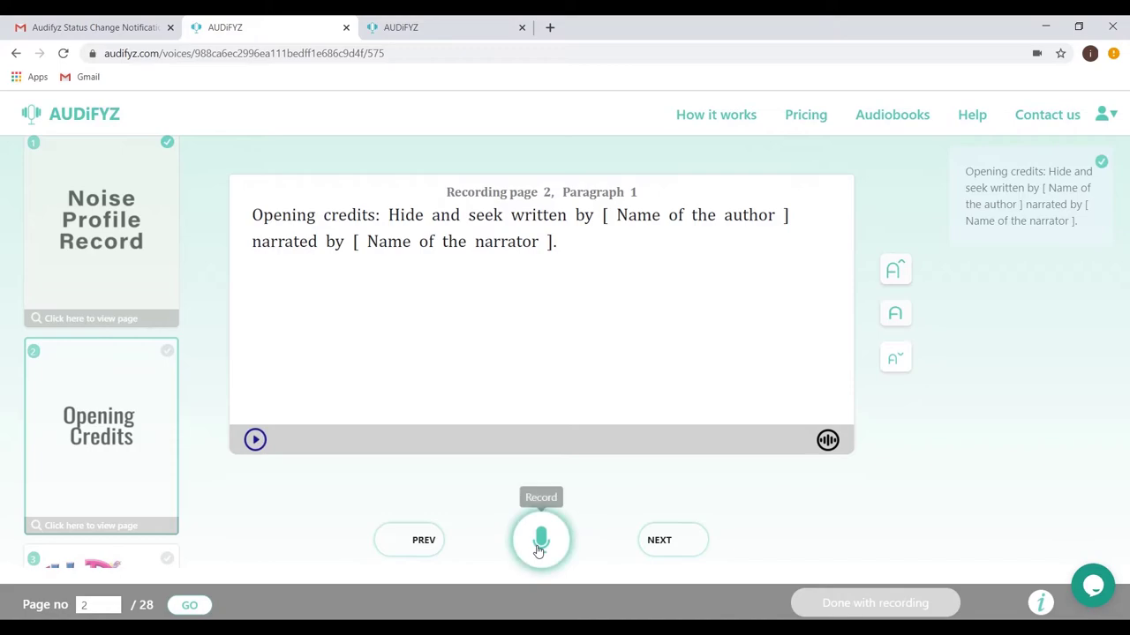
Step: Record the first paragraph of story page 4
left_click(676, 546)
left_click(542, 538)
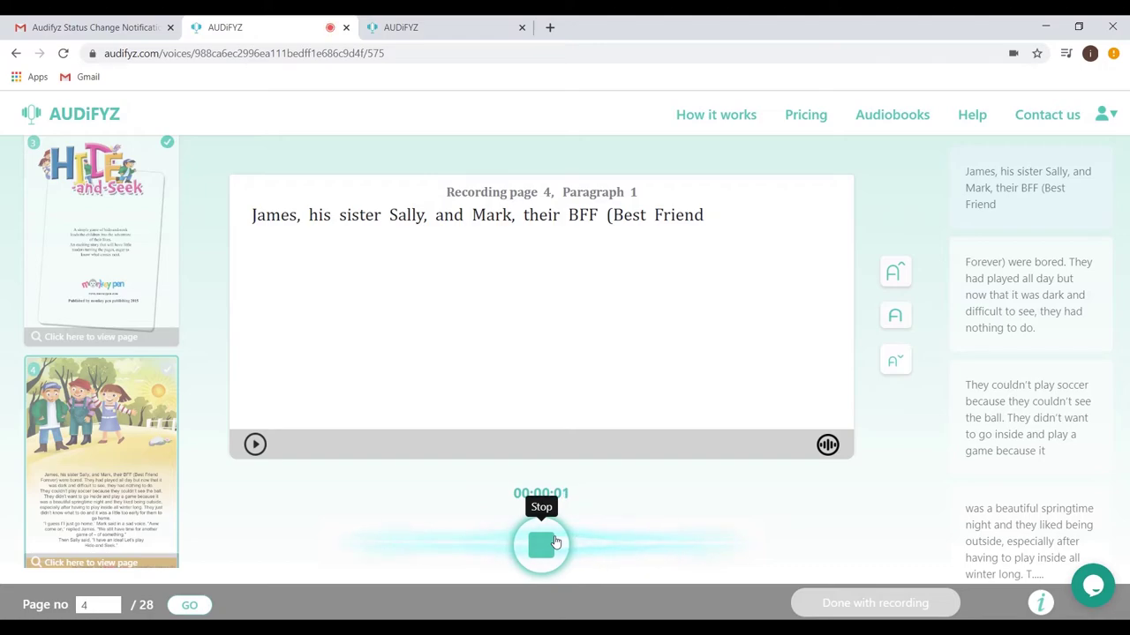
left_click(543, 544)
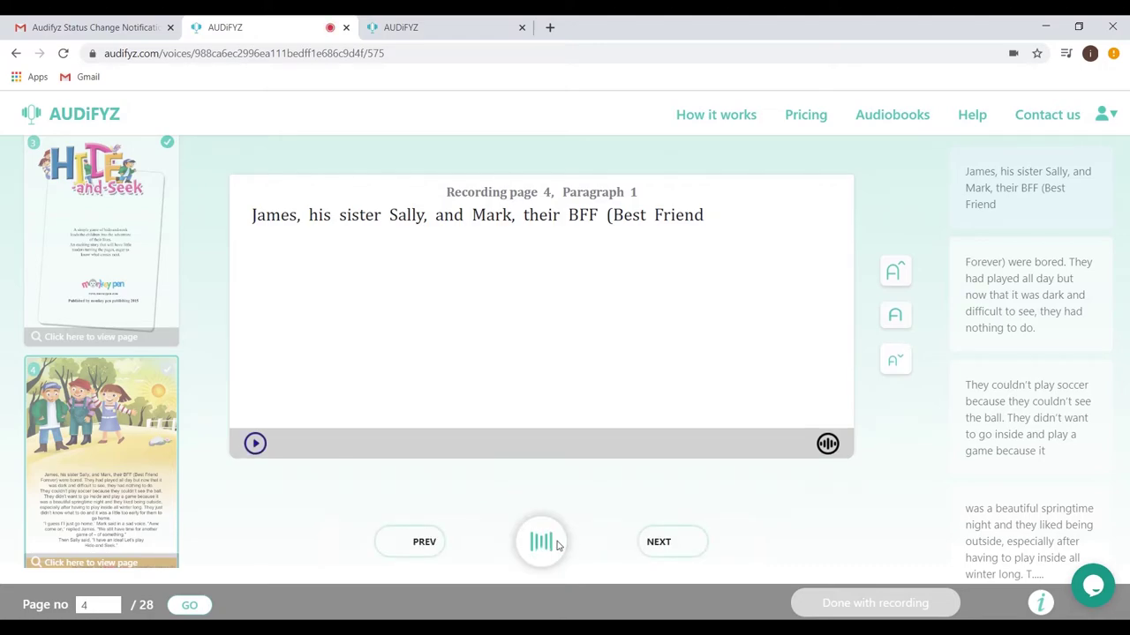
Step: On page 4 paragraph 2, zoom the text in and out, reset it to default, and start recording
left_click(674, 543)
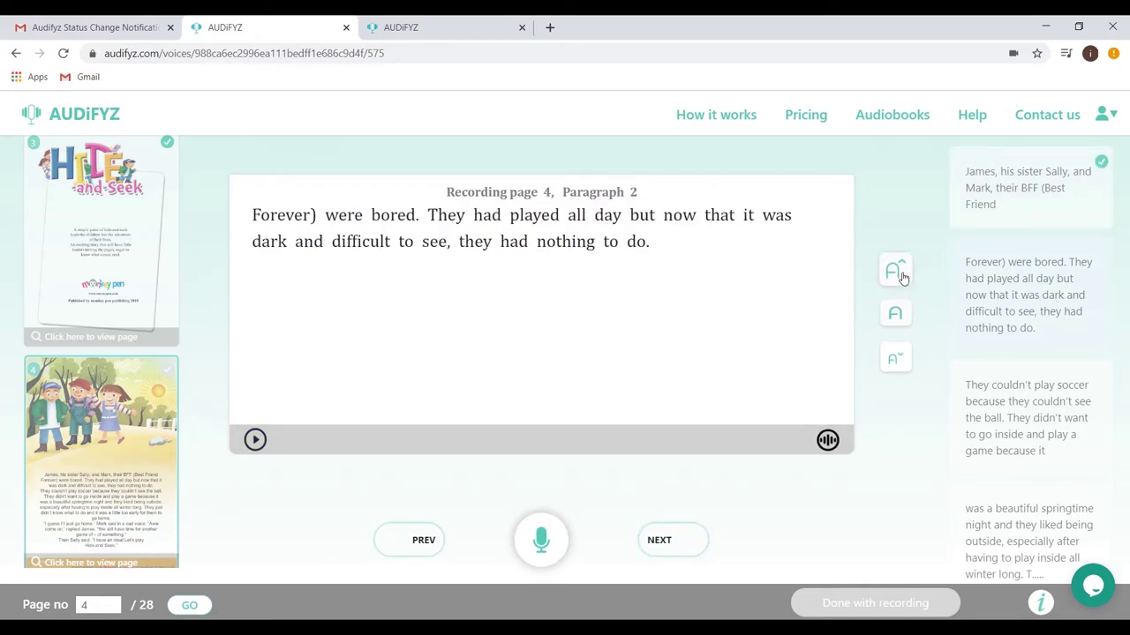
left_click(895, 271)
left_click(895, 271)
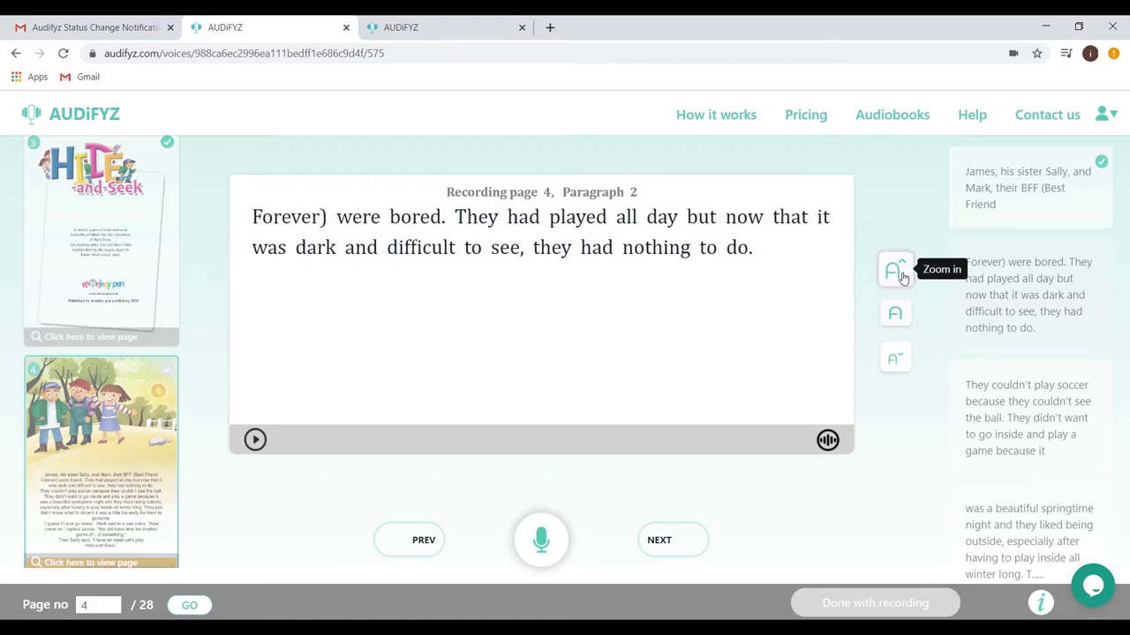
left_click(895, 271)
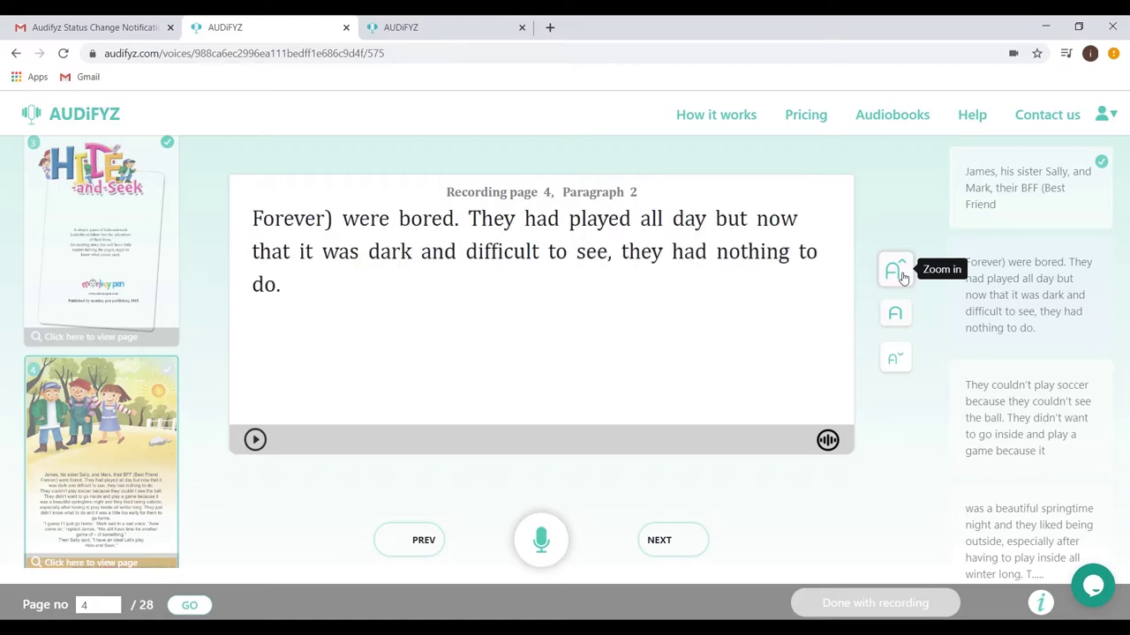
left_click(891, 361)
left_click(892, 362)
left_click(891, 363)
left_click(892, 364)
left_click(891, 363)
left_click(891, 364)
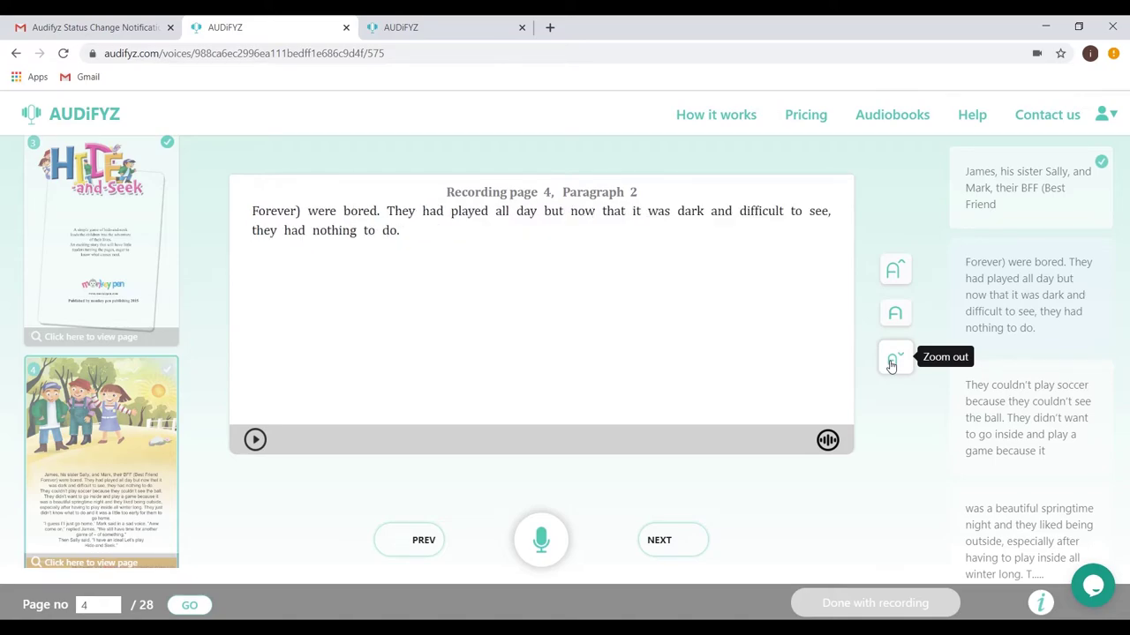
left_click(894, 314)
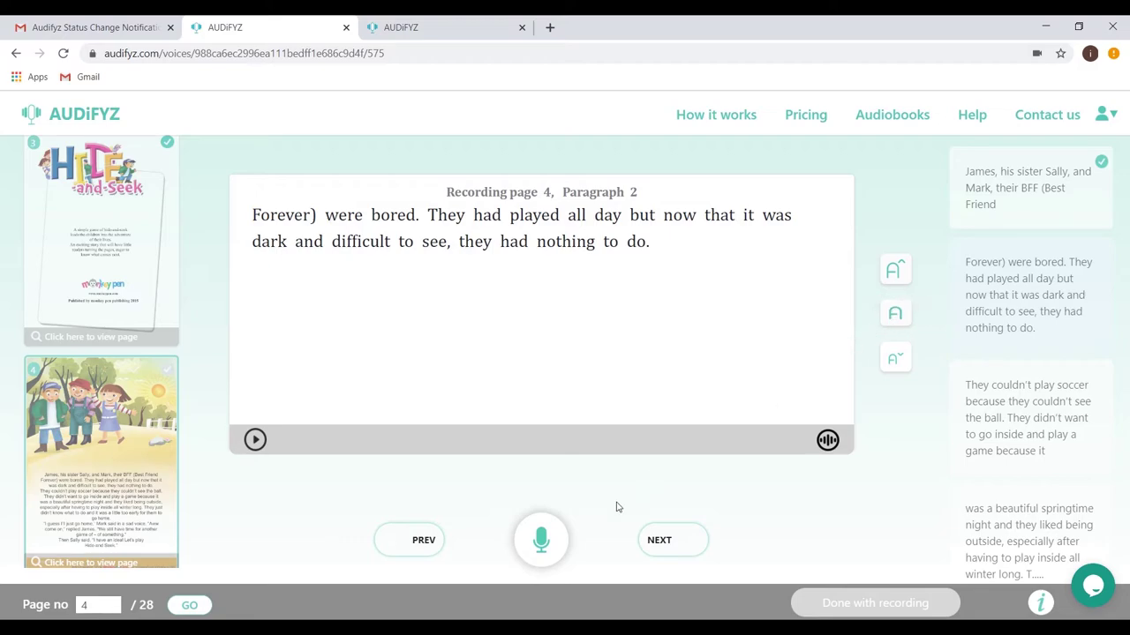
left_click(553, 544)
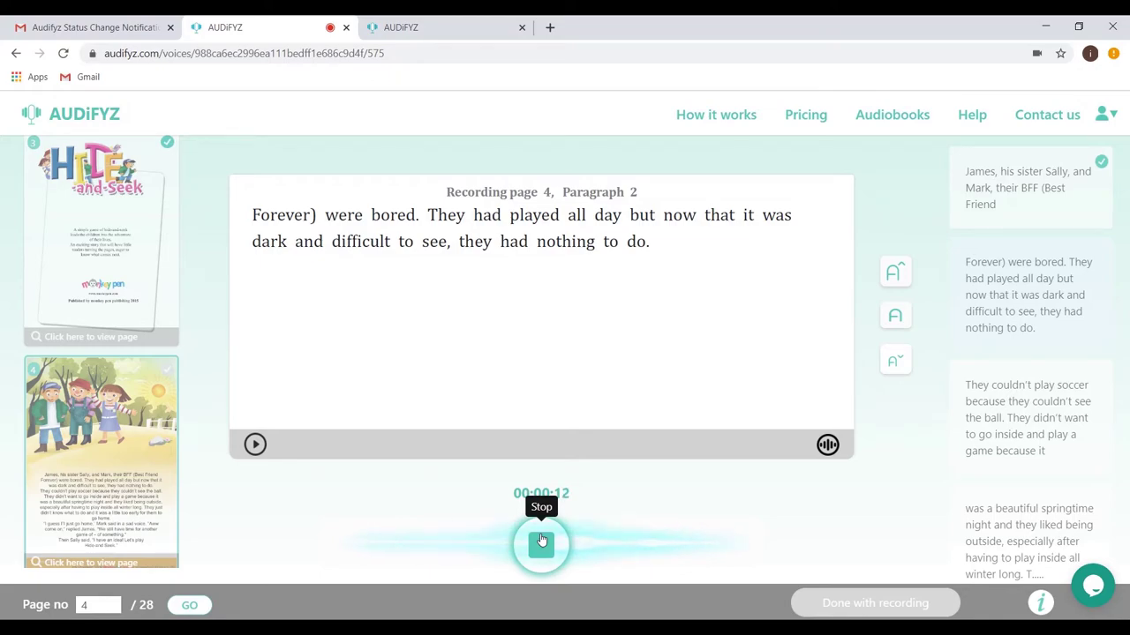
Step: Stop the paragraph 2 take and play it back
left_click(542, 540)
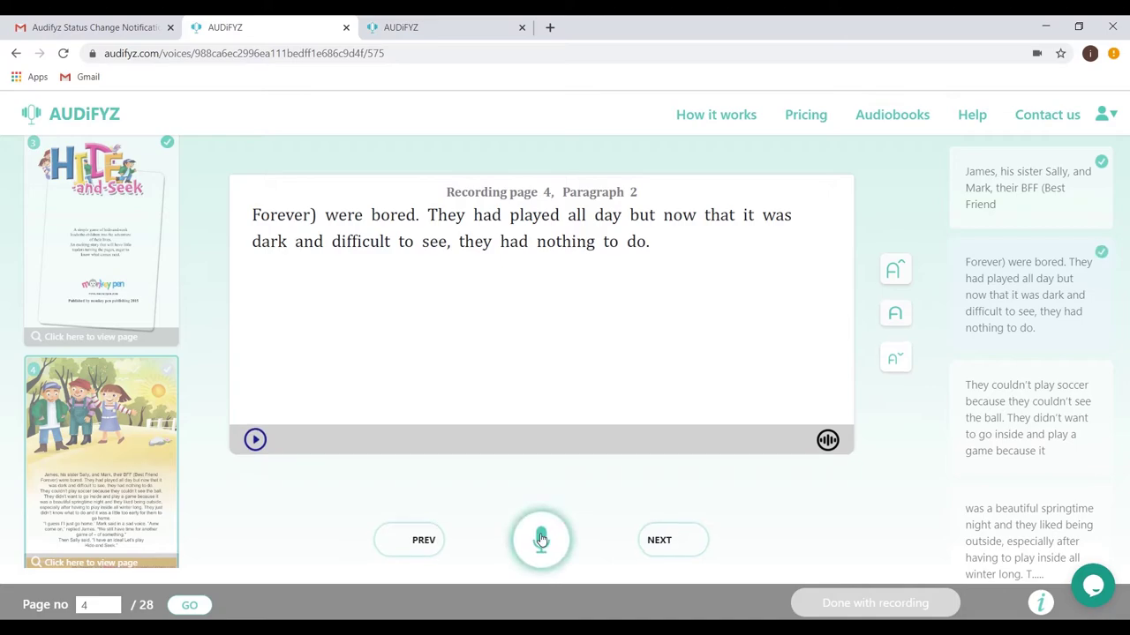
left_click(255, 439)
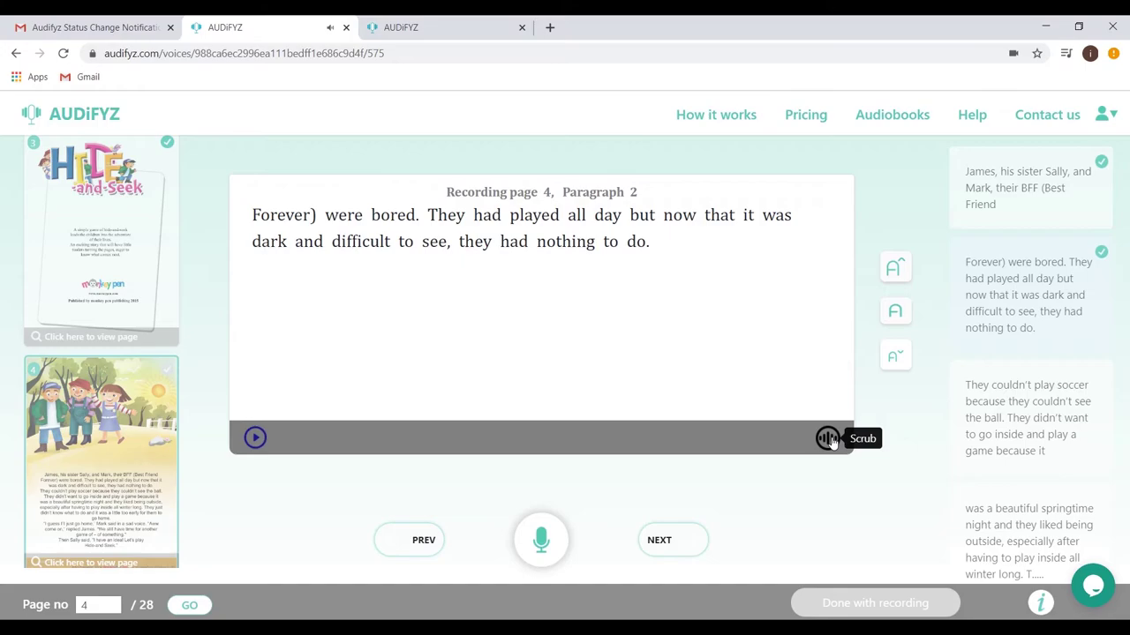
Step: Open paragraph 2's take in the audio editor, de-silence it, and clip the opening stretch
left_click(827, 438)
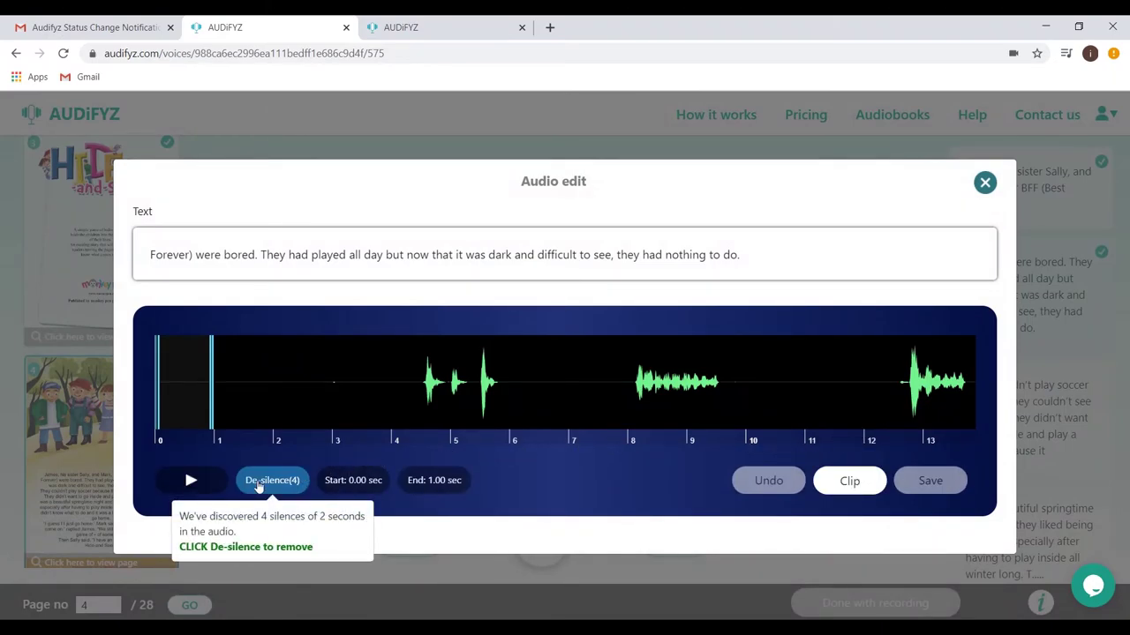
left_click(257, 485)
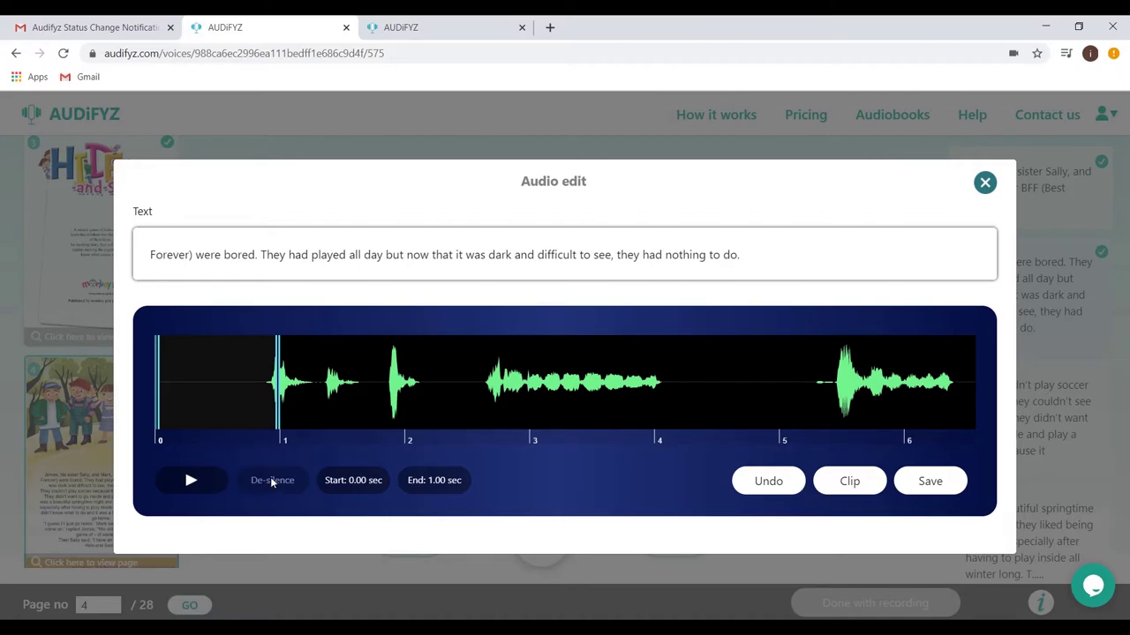
left_click_drag(278, 411, 263, 410)
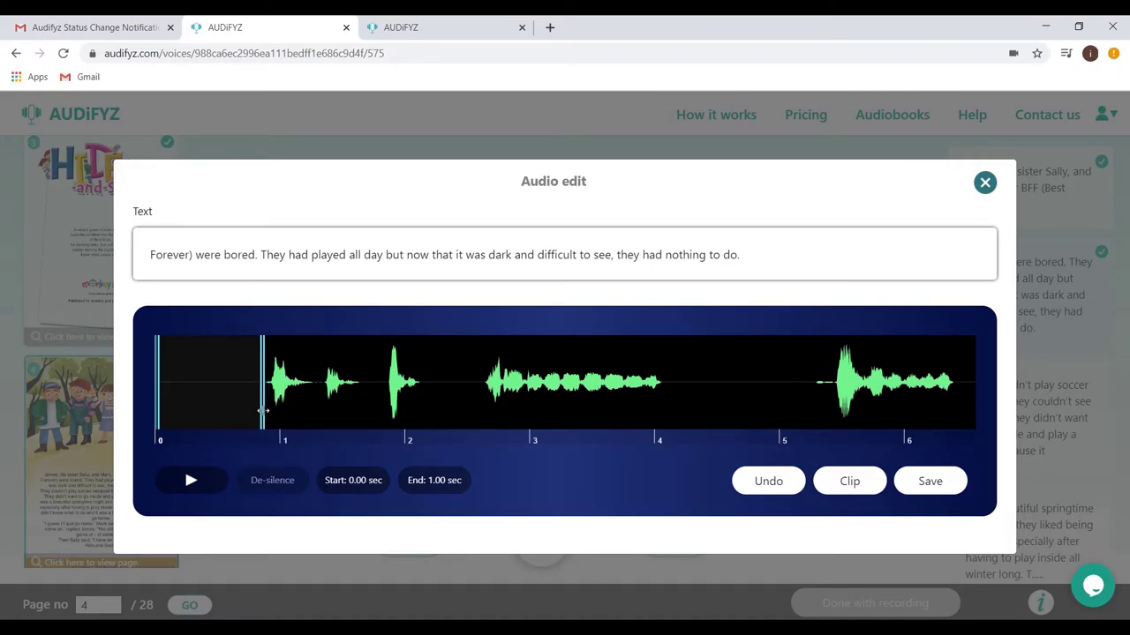
left_click(852, 481)
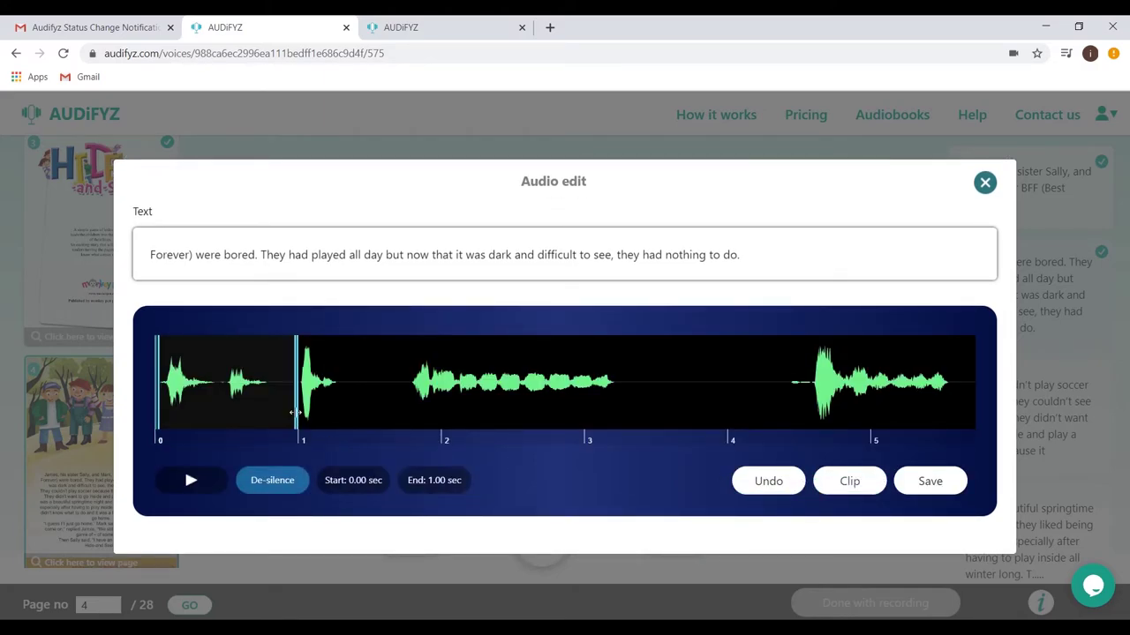
Step: Clip the 3.24–4.44 s and 1.31–1.82 s gaps from the take
mouse_move(296, 410)
left_mouse_down()
mouse_move(380, 424)
mouse_move(589, 424)
mouse_move(580, 408)
mouse_move(787, 406)
left_mouse_up()
left_click_drag(158, 387, 622, 406)
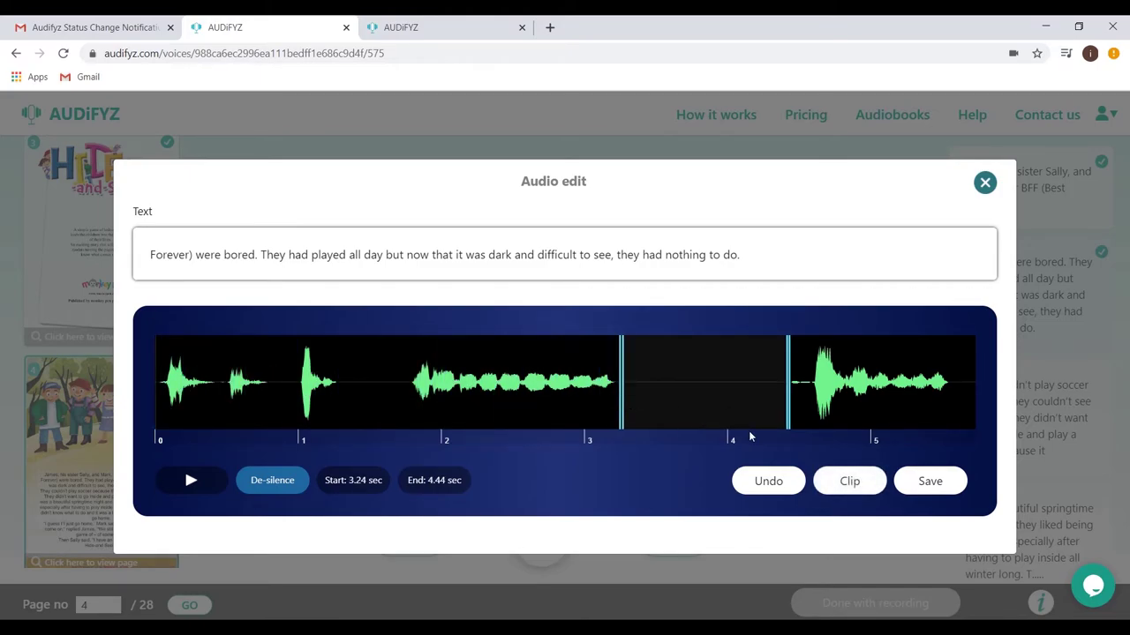
left_click(846, 485)
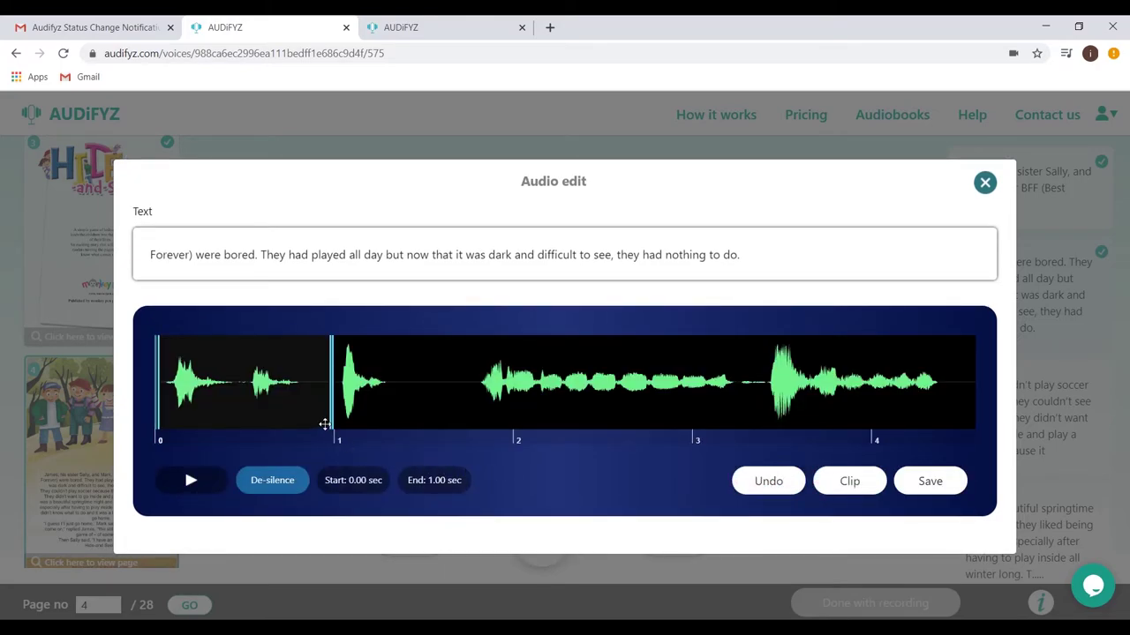
left_click_drag(328, 424, 479, 423)
left_click_drag(156, 404, 393, 411)
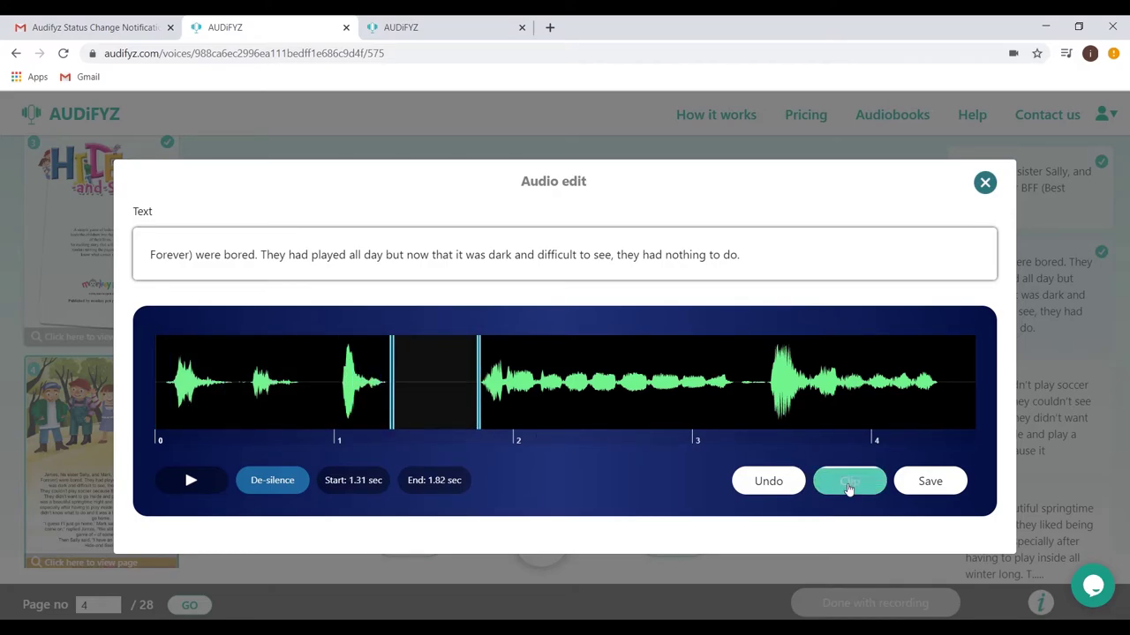
left_click(849, 481)
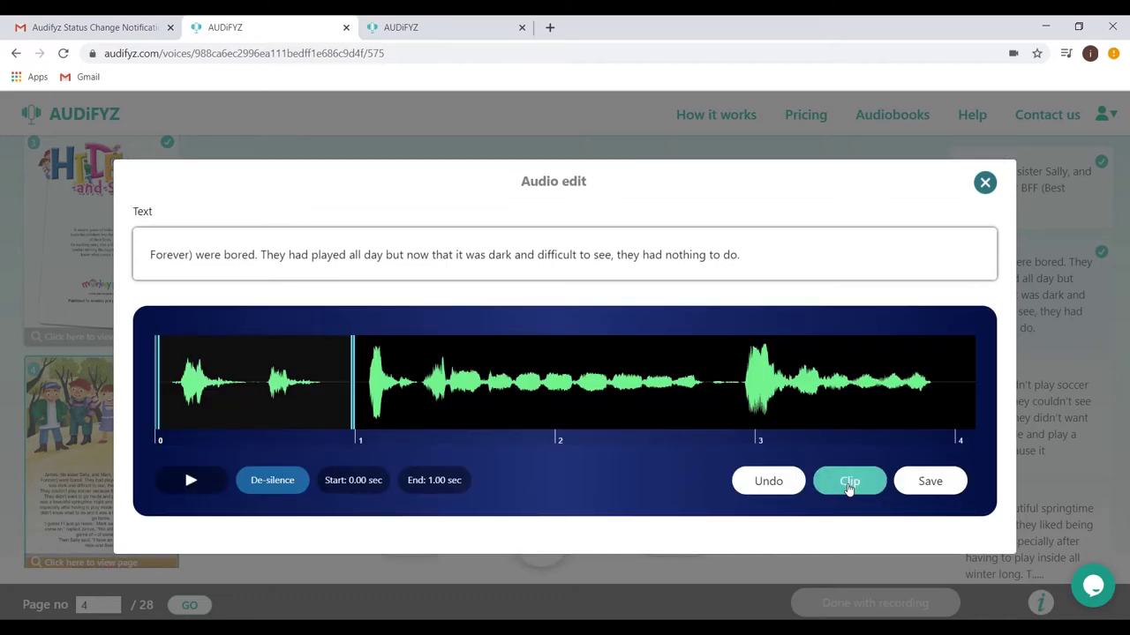
Step: Save the edited paragraph 2 audio and record paragraph 3
left_click(938, 492)
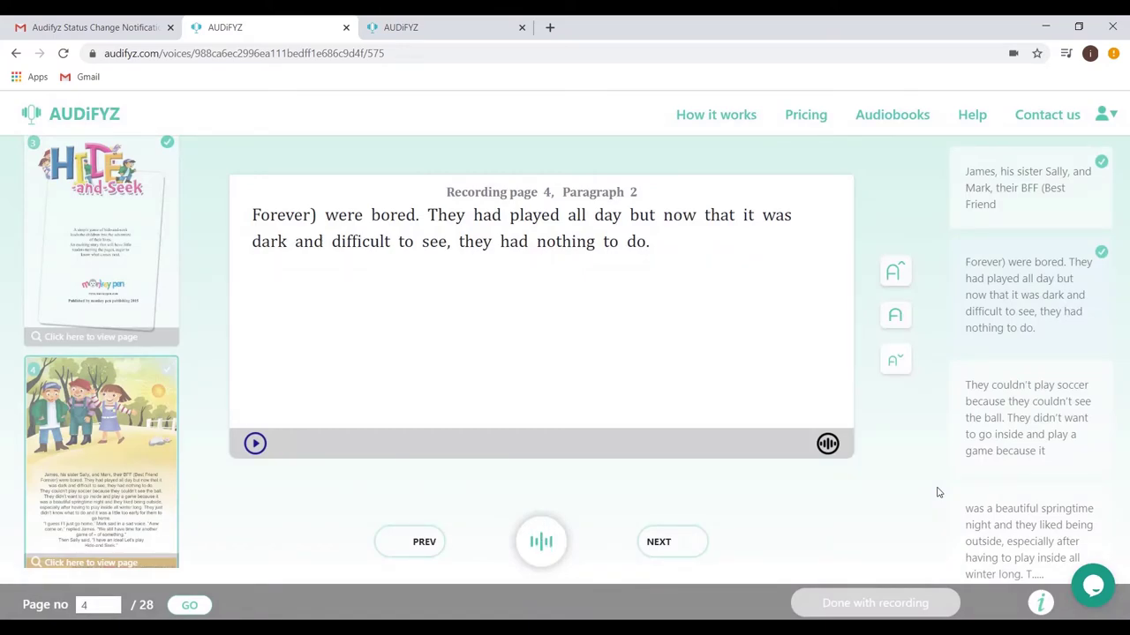
left_click(658, 544)
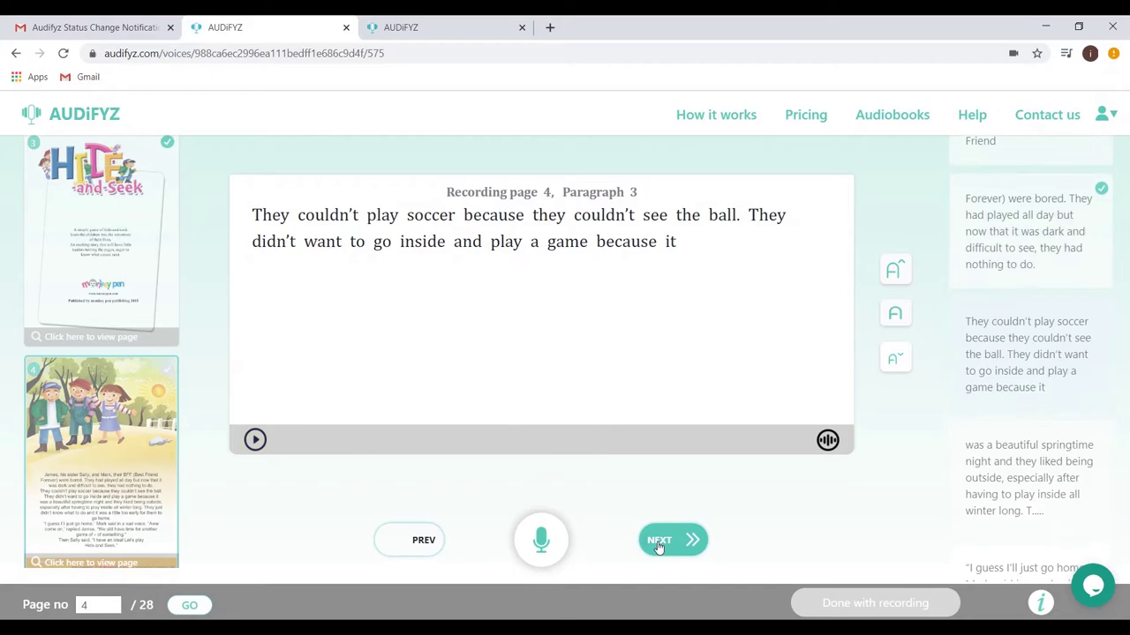
left_click(537, 542)
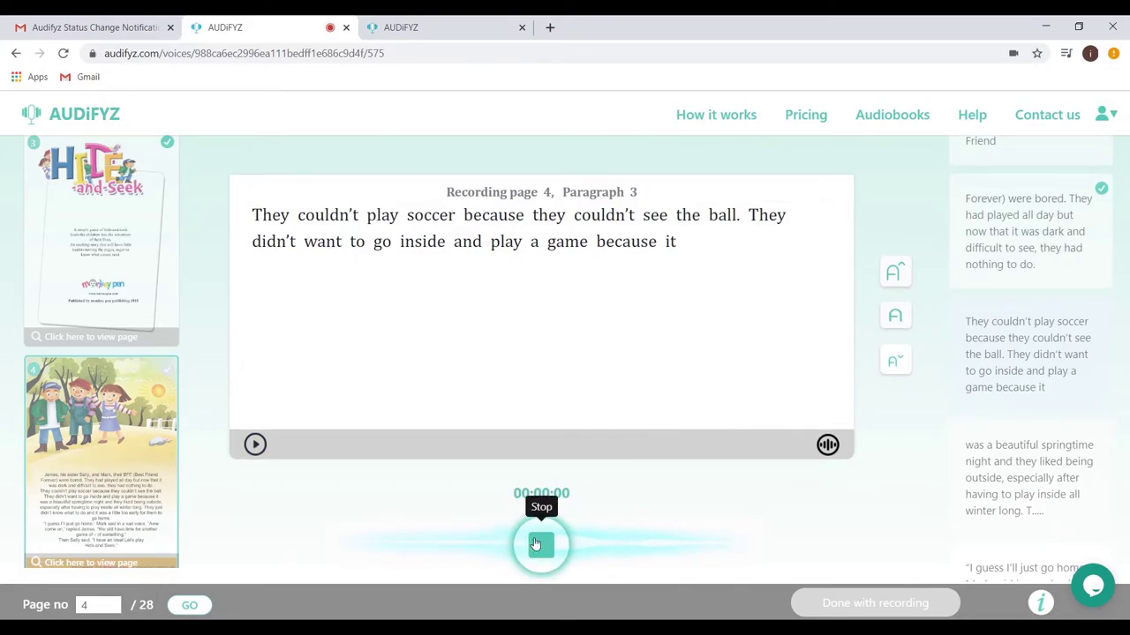
left_click(537, 544)
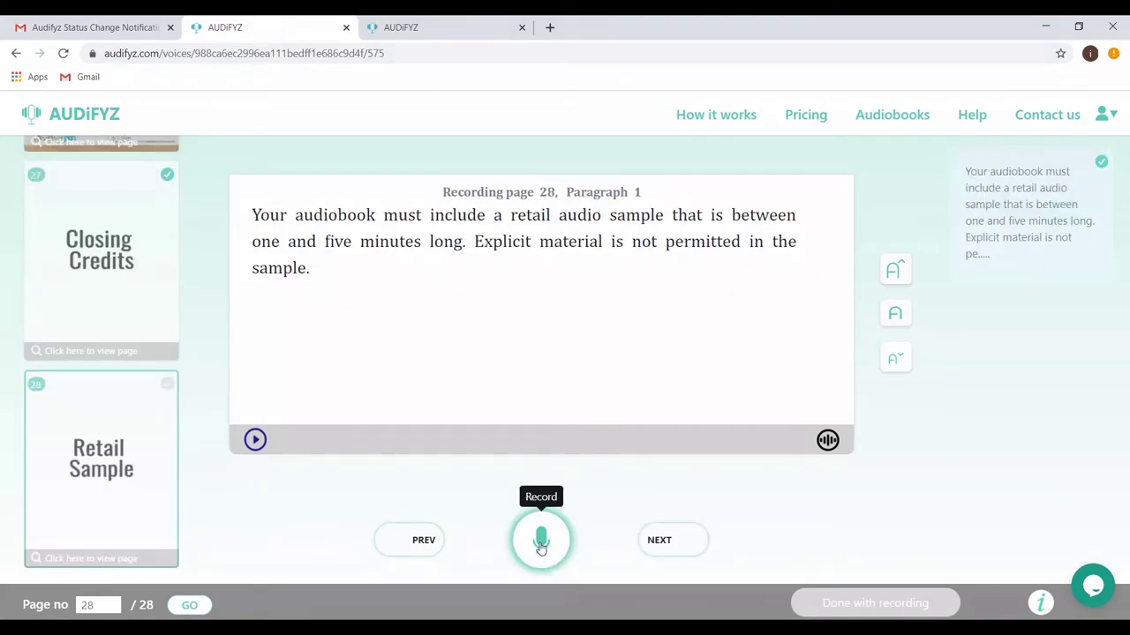
Step: Record the page 28 retail sample and finish recording to reach the payment plans
left_click(541, 542)
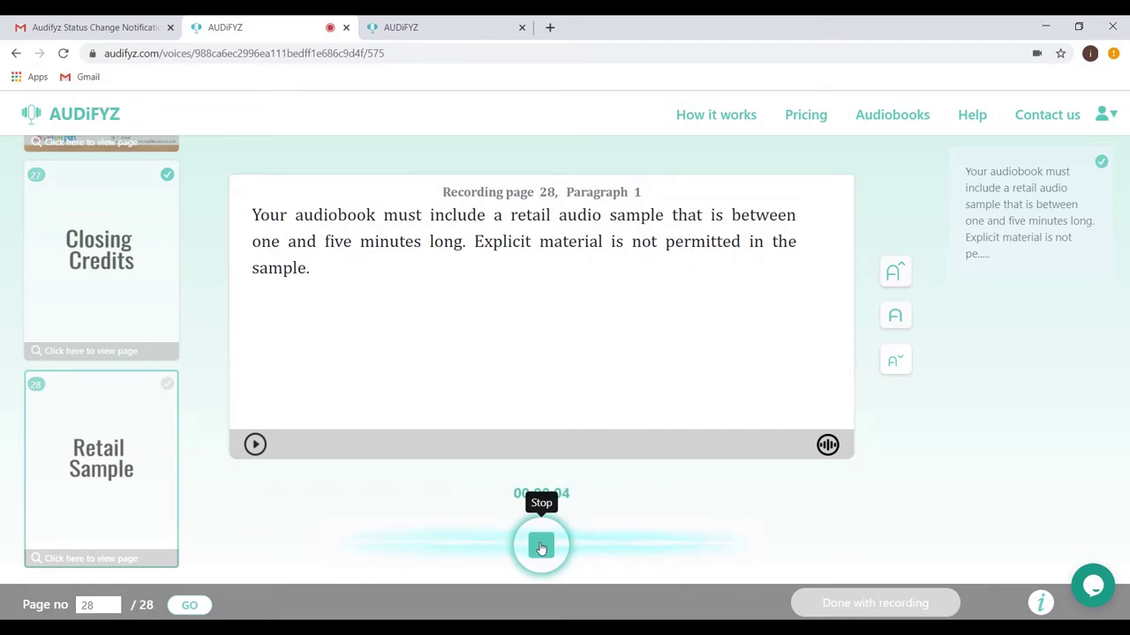
left_click(541, 546)
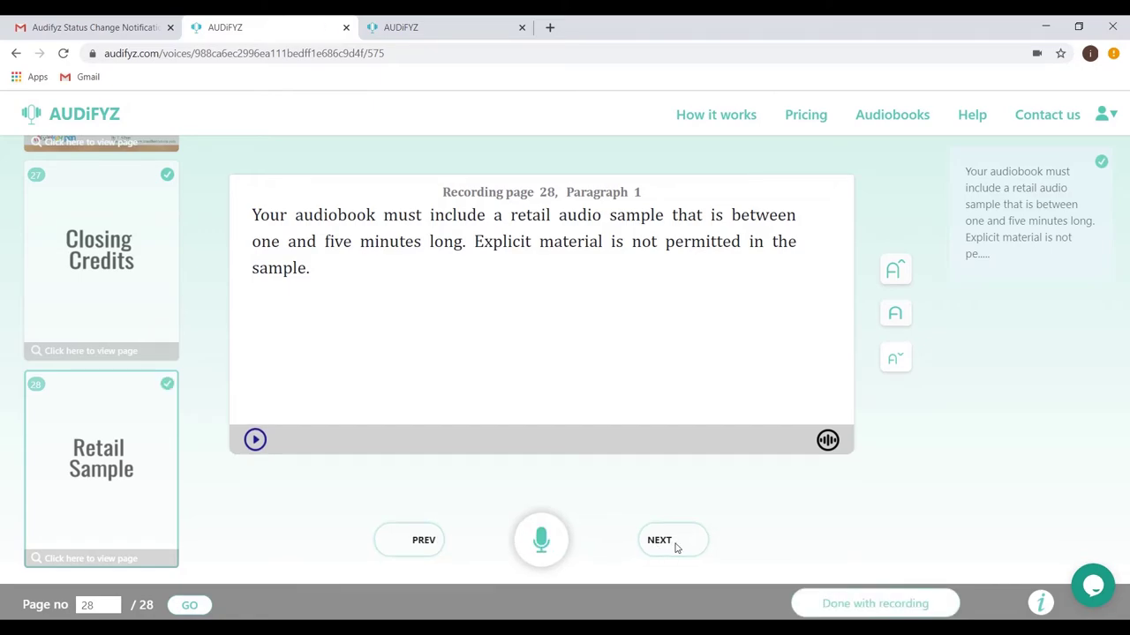
left_click(868, 607)
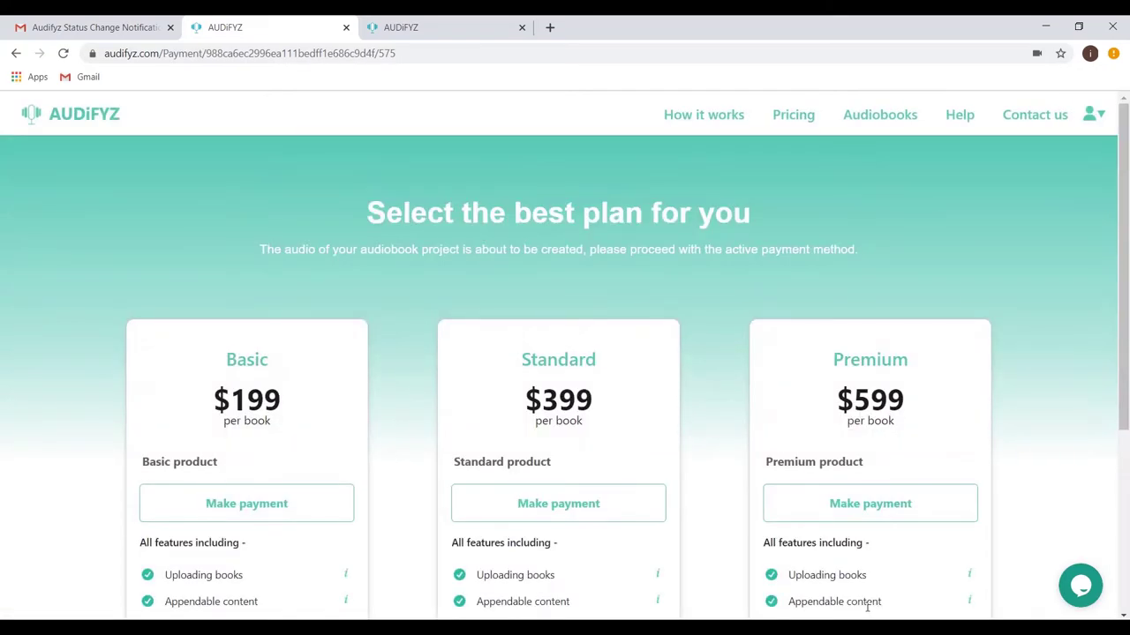
Step: Select the Premium plan to bring up its $599 order summary for Hide and seek
scroll(860, 550, "down", 3)
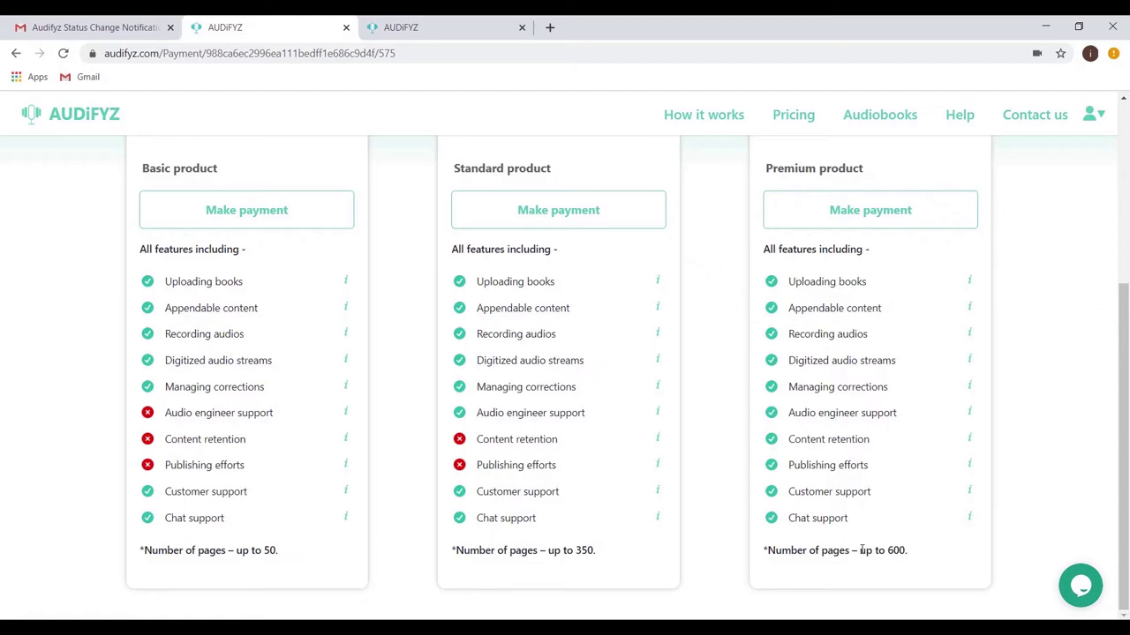
left_click(866, 212)
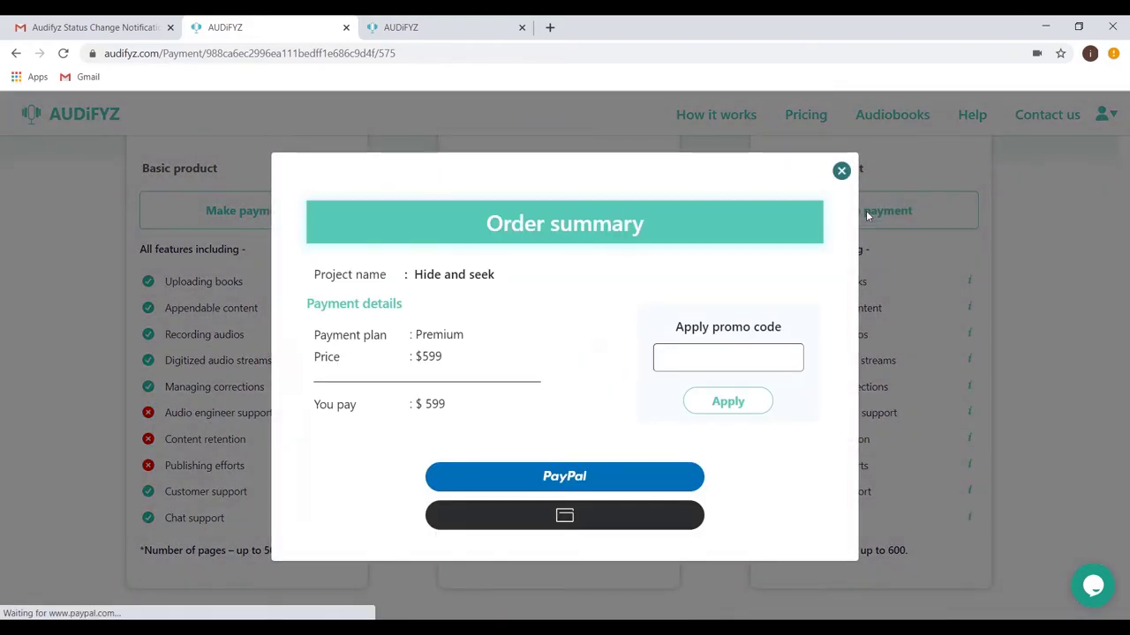
Step: Pay the $599 through PayPal, start audio generation, and close the notice
left_click(558, 489)
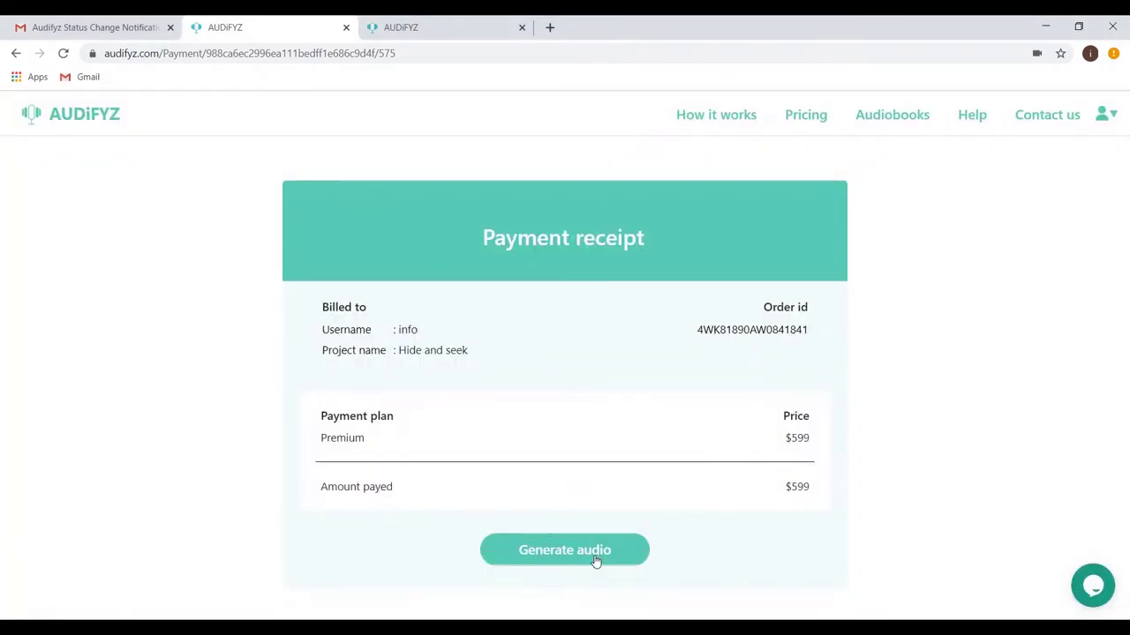
left_click(594, 560)
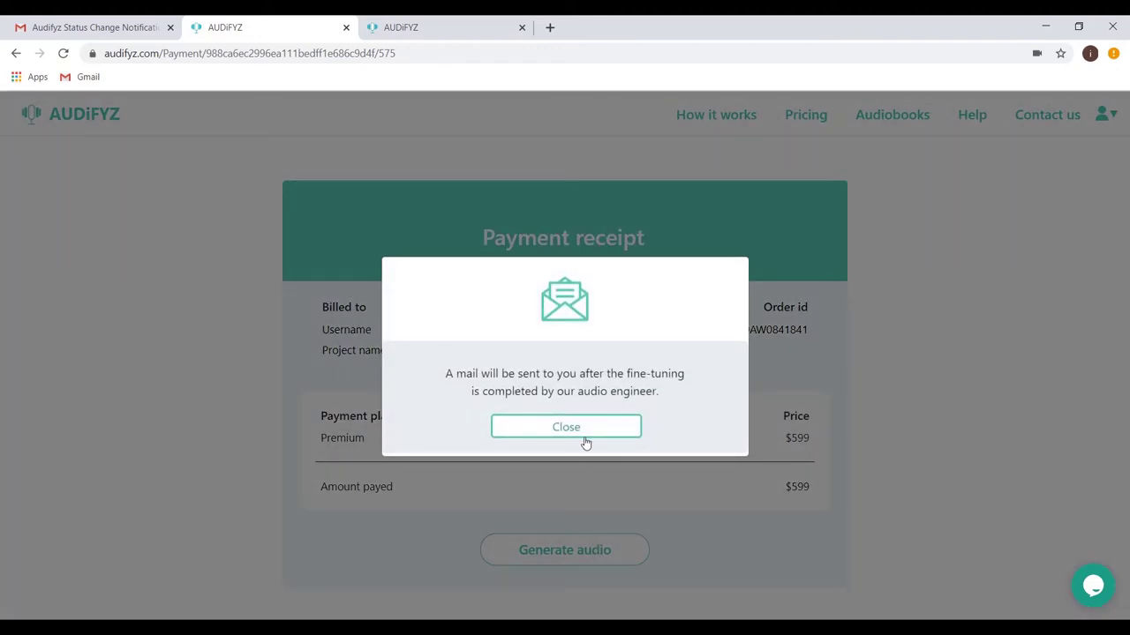
left_click(585, 443)
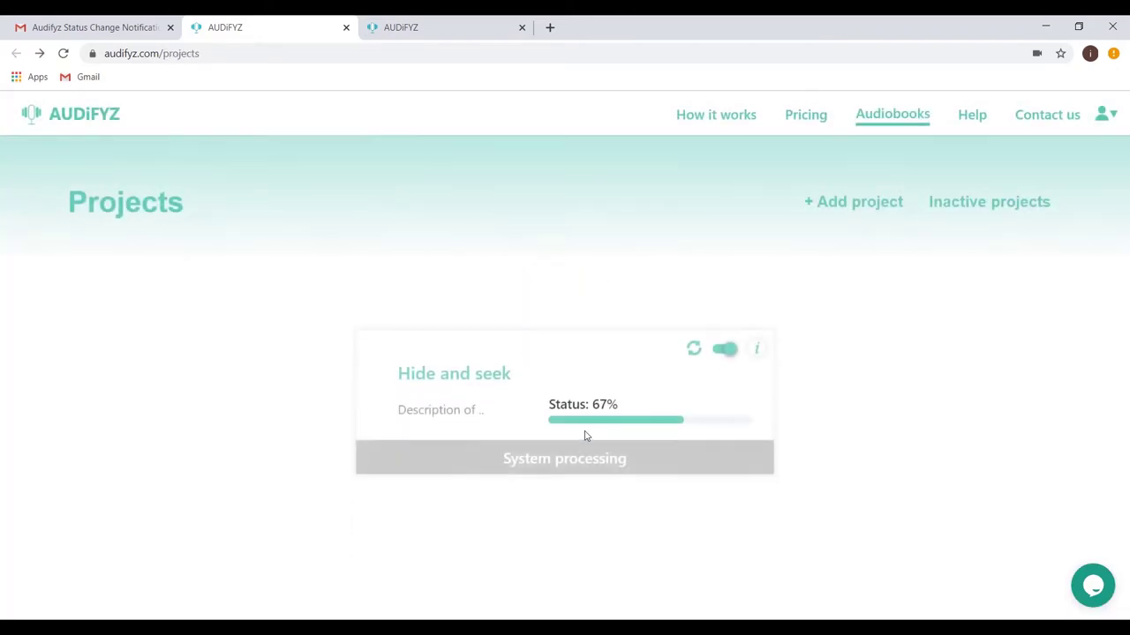
Step: Open the Payment Details email in Gmail to check the $599 payment and invoice
left_click(101, 22)
left_click(207, 156)
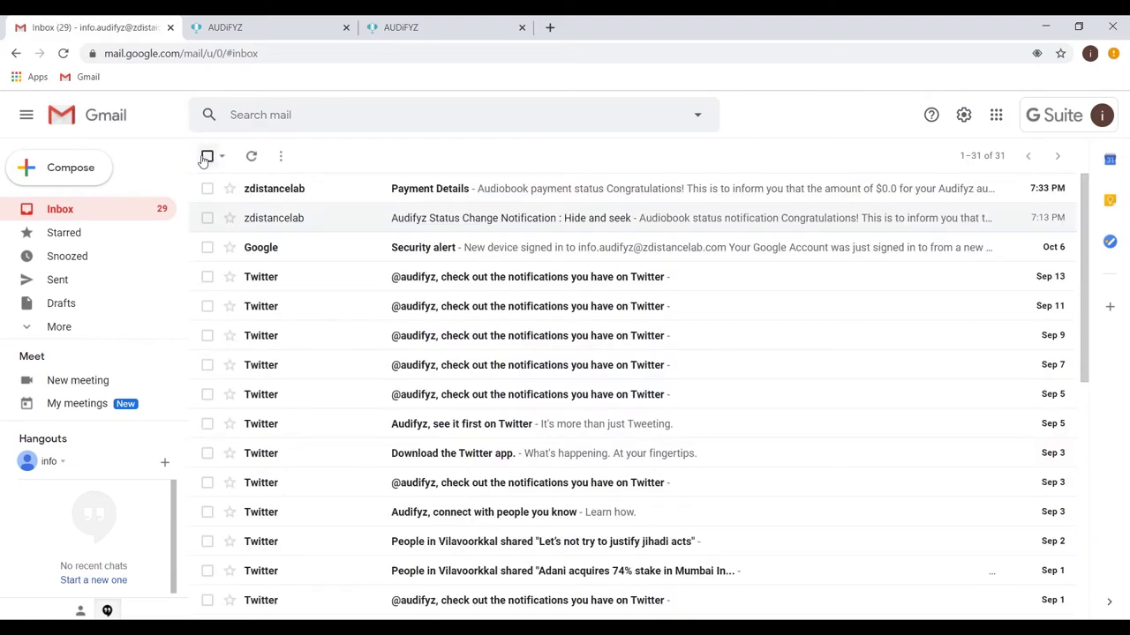
left_click(385, 188)
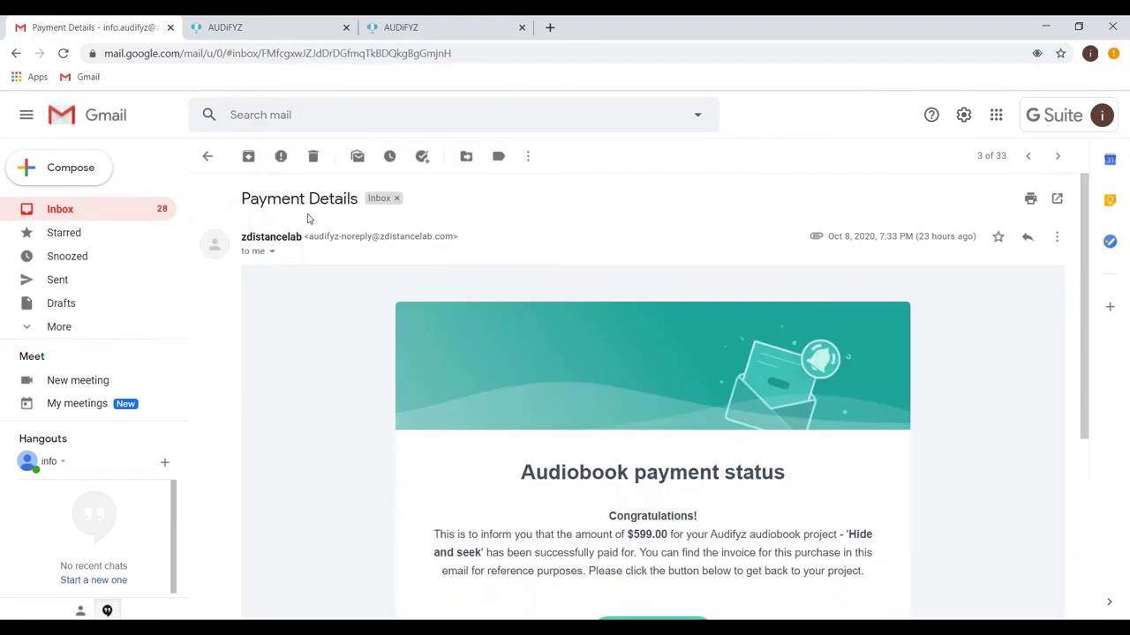
scroll(308, 218, "down", 3)
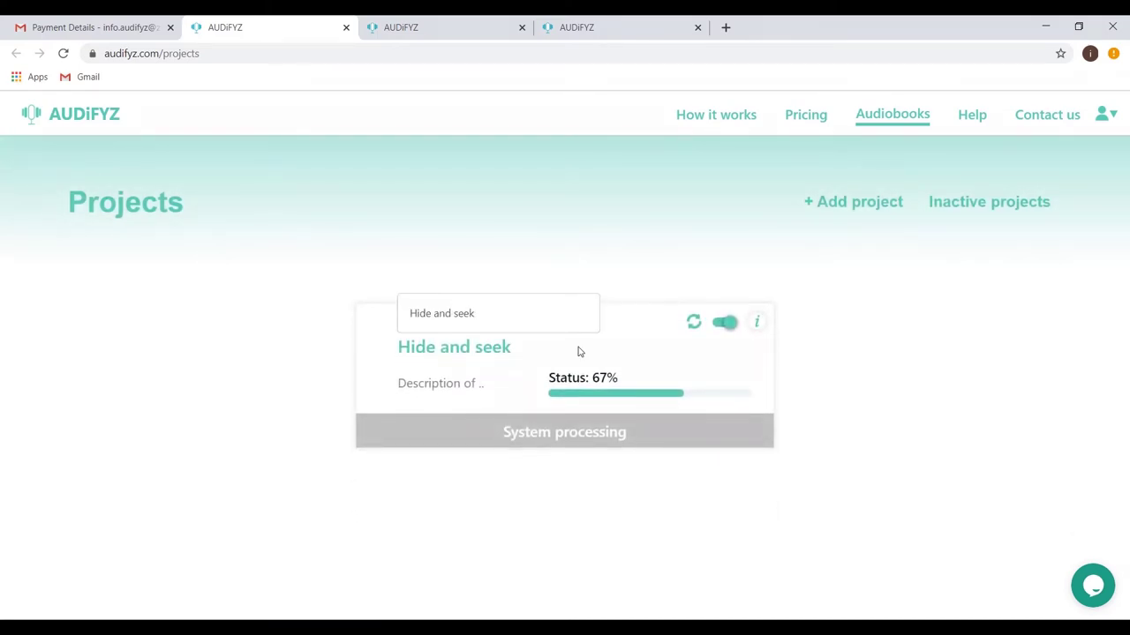
Step: Return to the Payment Details email confirming the $599 Hide and seek payment
left_click(62, 27)
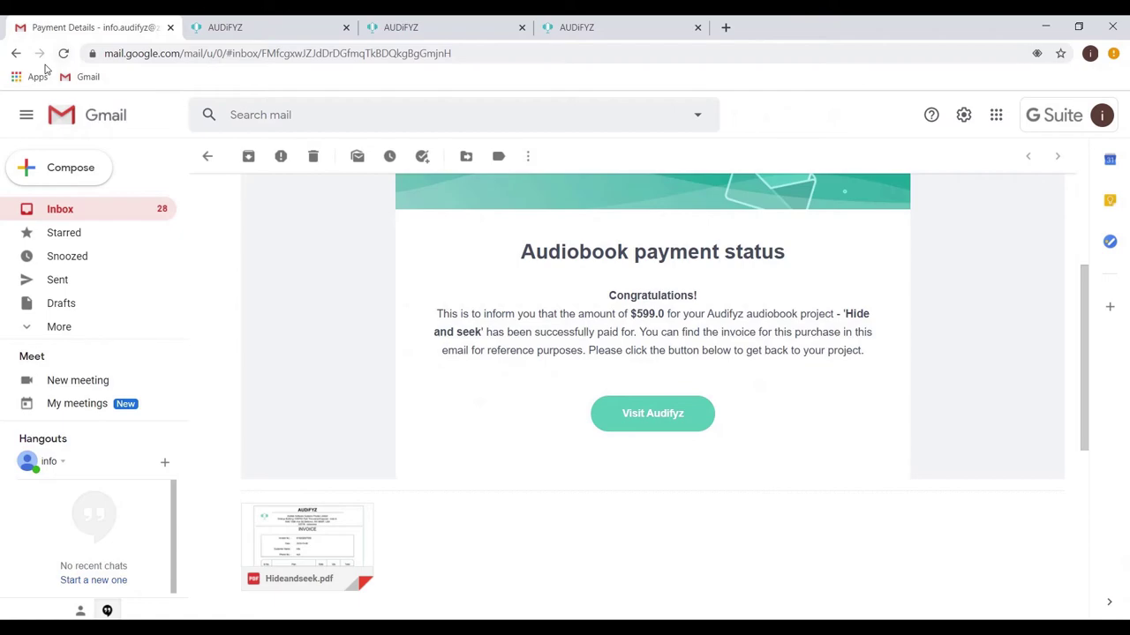
Step: Reload the Gmail inbox and open the newest Hide and seek status-change email
left_click(16, 53)
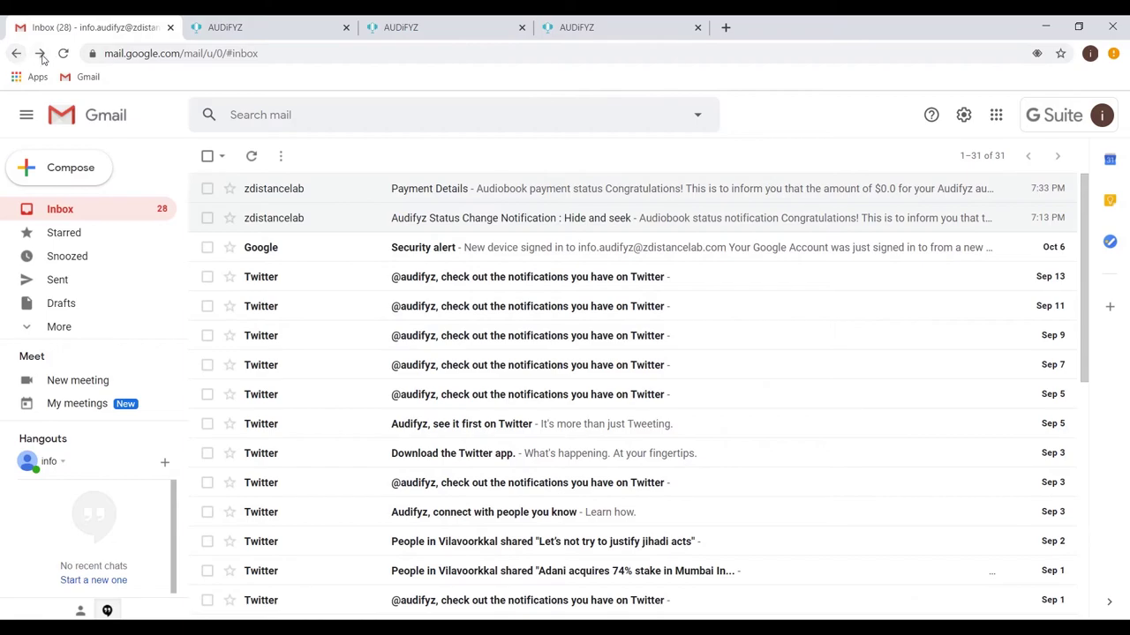
left_click(64, 55)
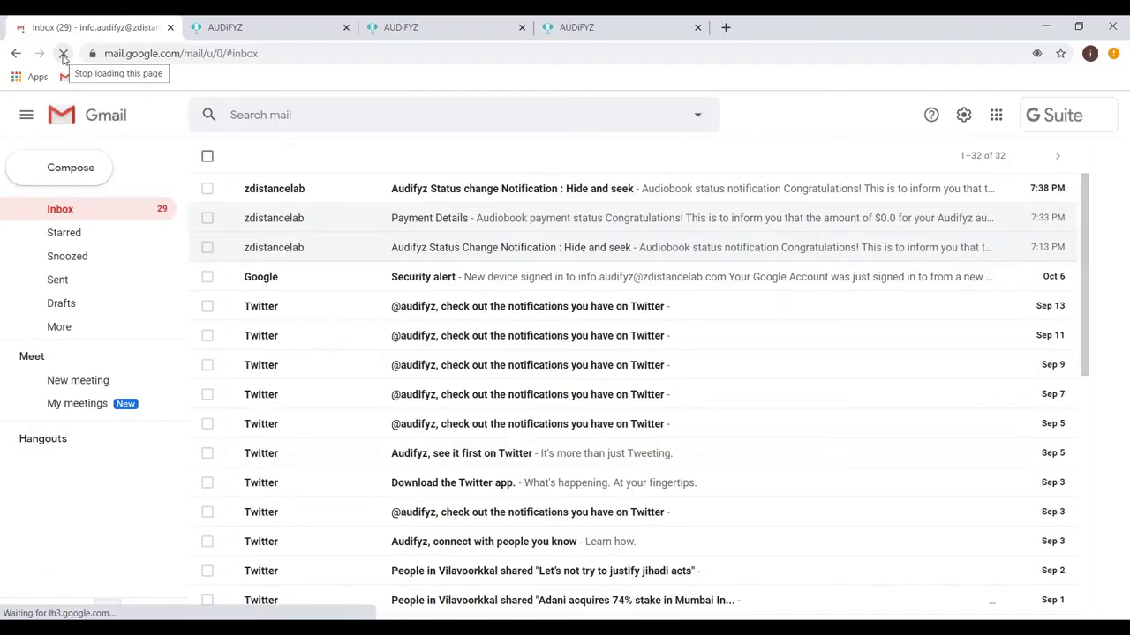
left_click(324, 194)
scroll(694, 340, "down", 2)
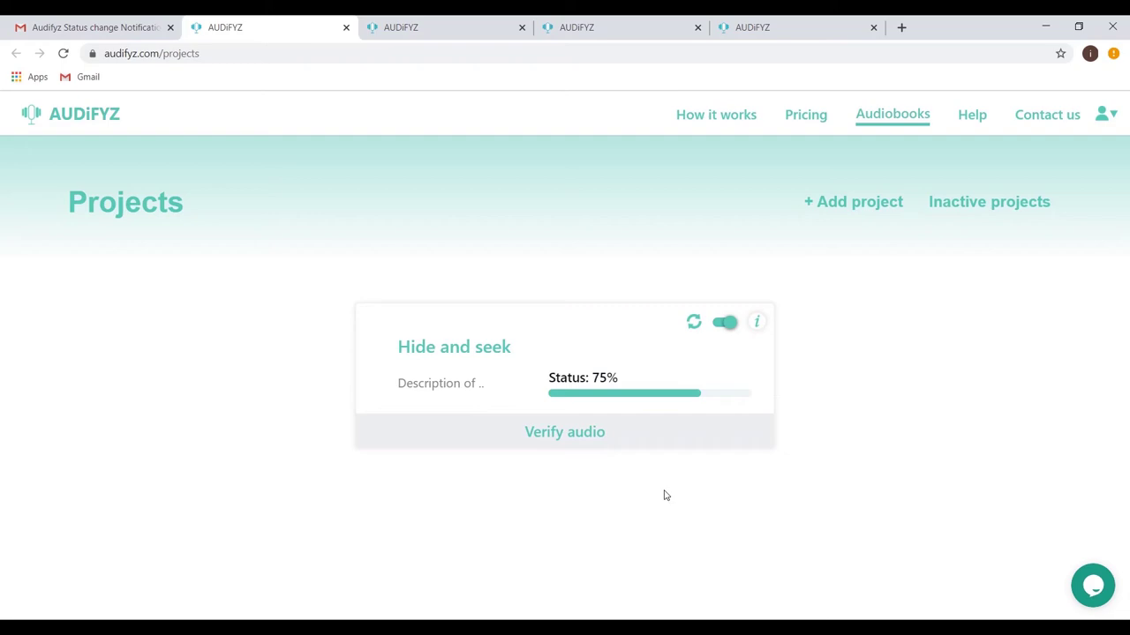
Step: Verify the Hide and seek audio by playing Opening credits, then send it for optimization
left_click(641, 438)
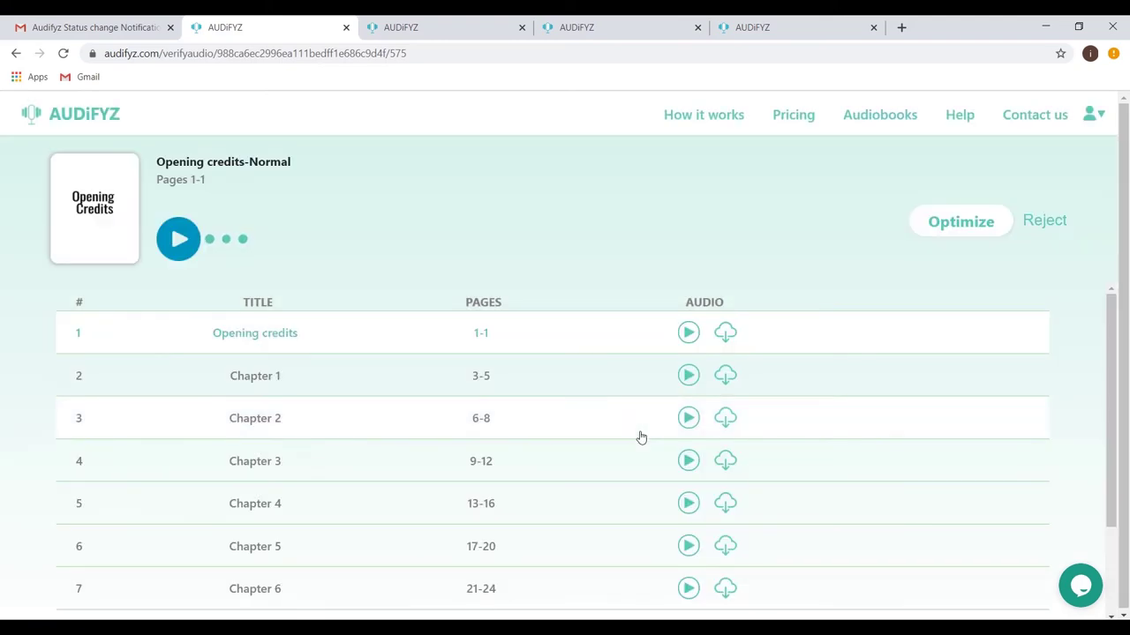
scroll(690, 330, "down", 1)
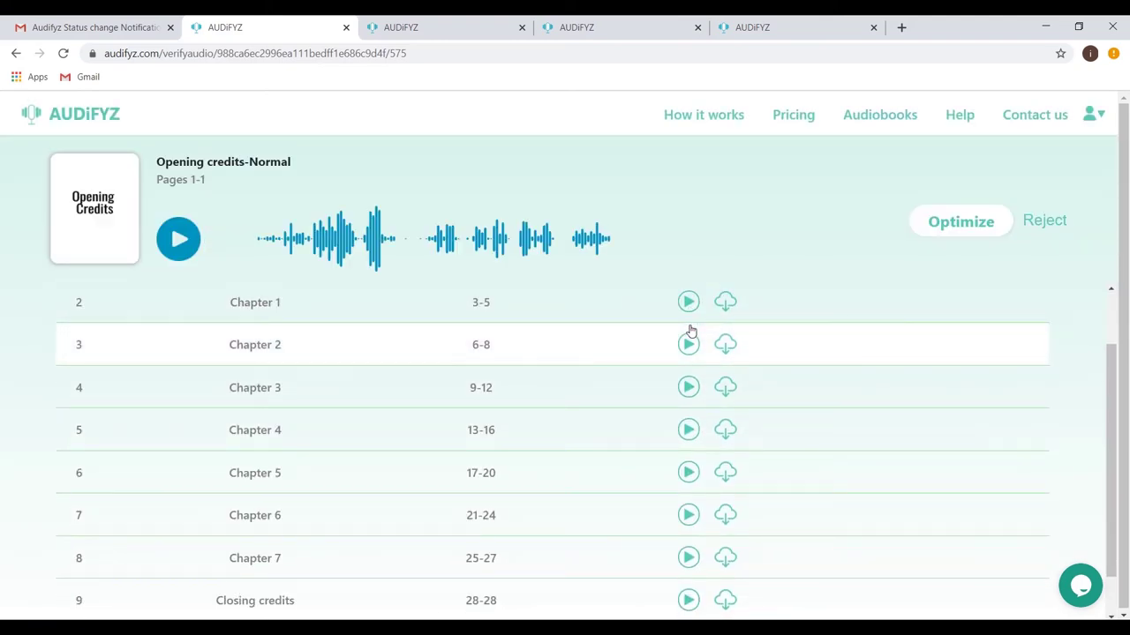
scroll(691, 330, "up", 1)
left_click(689, 333)
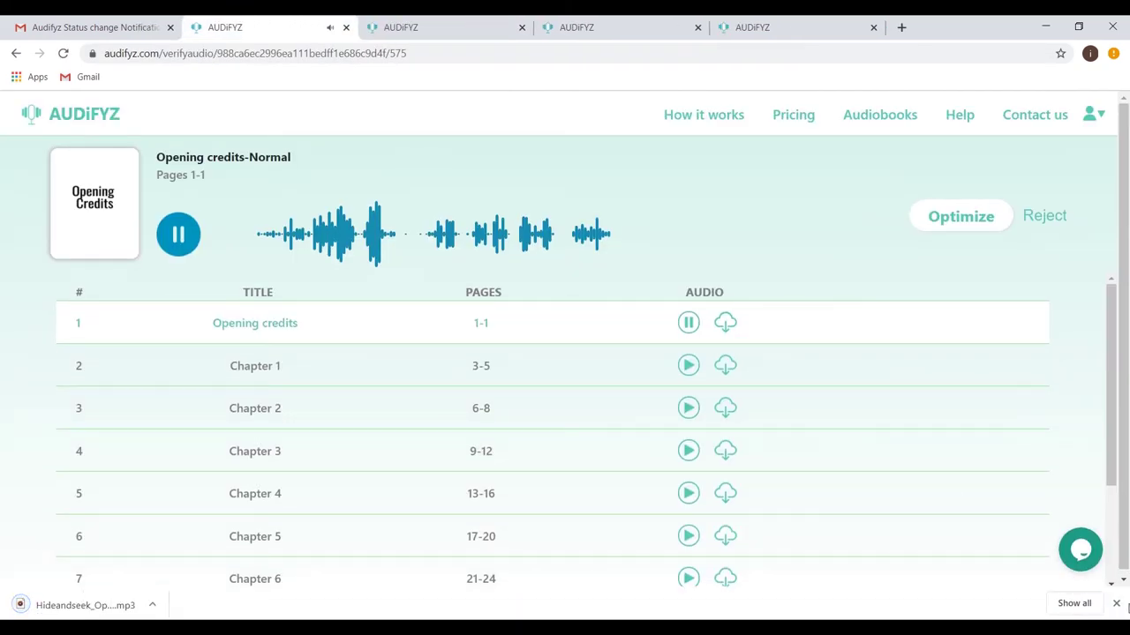
left_click(1116, 604)
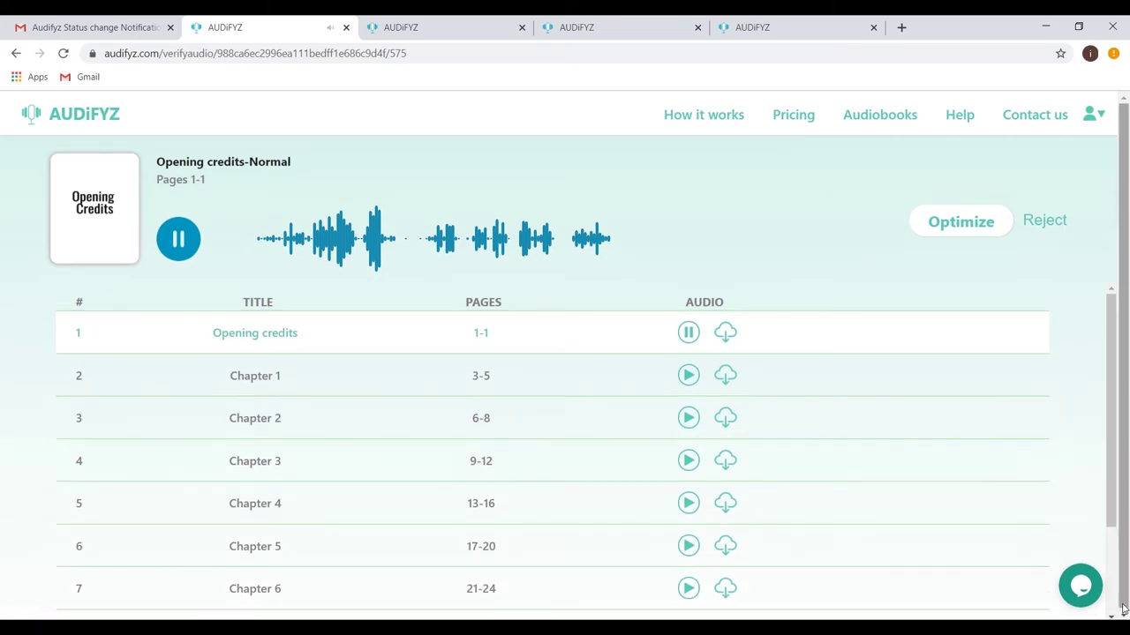
left_click(946, 229)
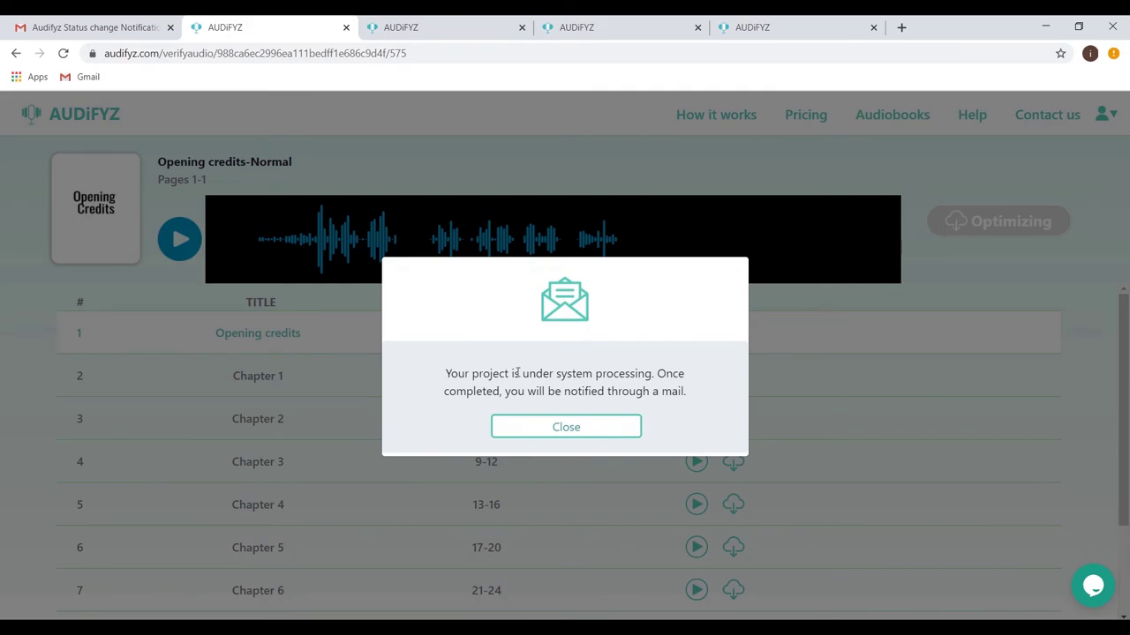
left_click(523, 428)
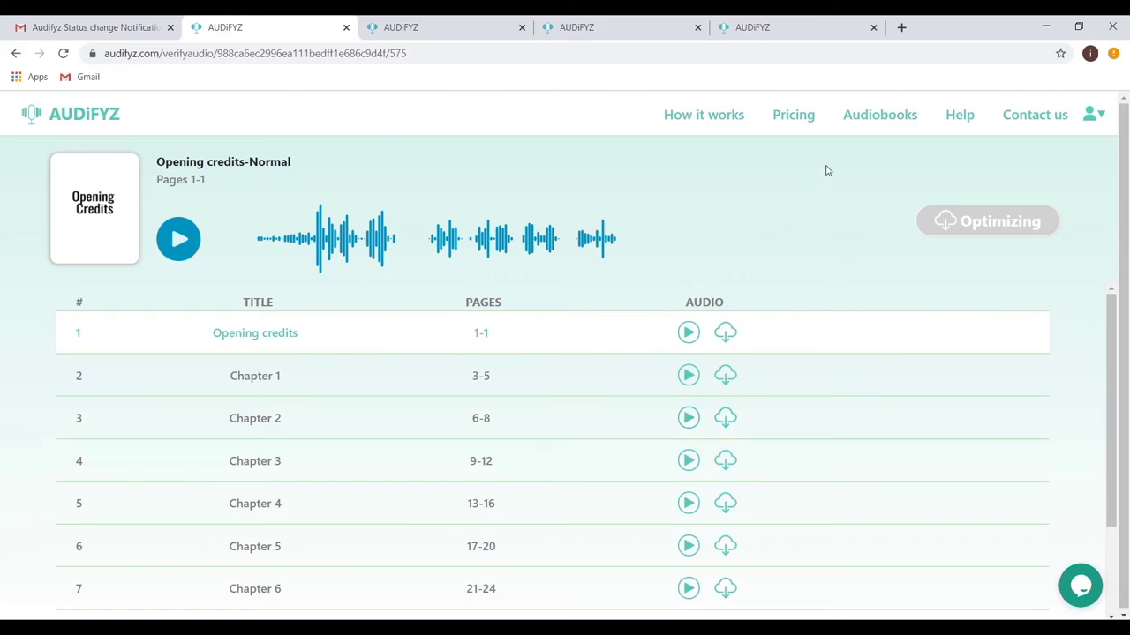
left_click(861, 122)
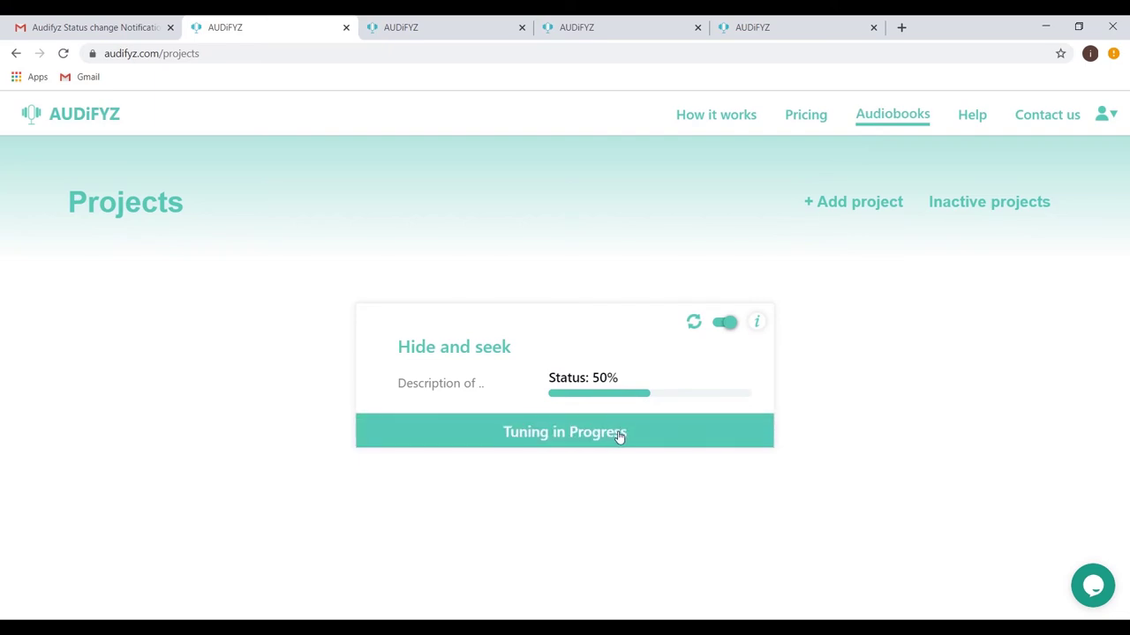
Step: Recheck the project's audio while tuning runs, then return to the Projects list
left_click(620, 436)
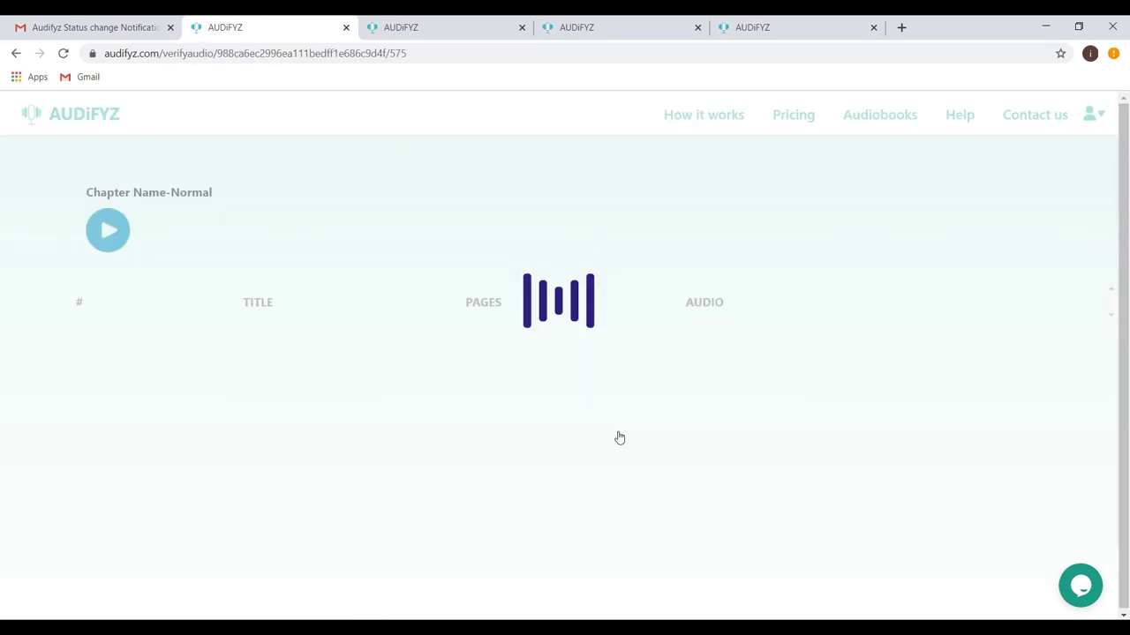
scroll(619, 436, "down", 2)
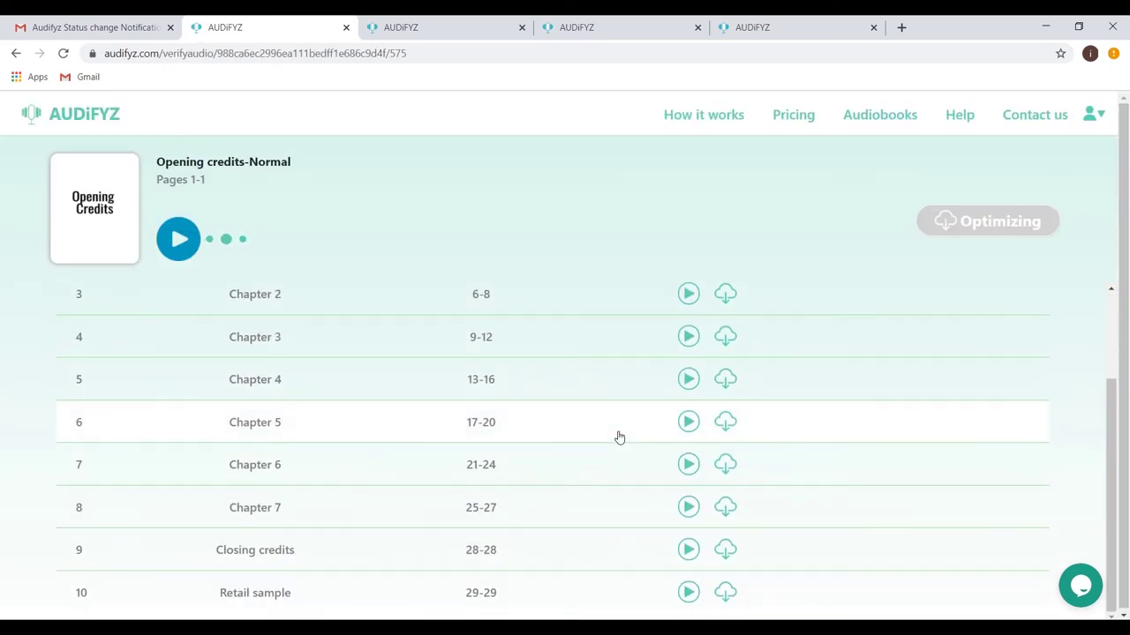
scroll(620, 436, "up", 2)
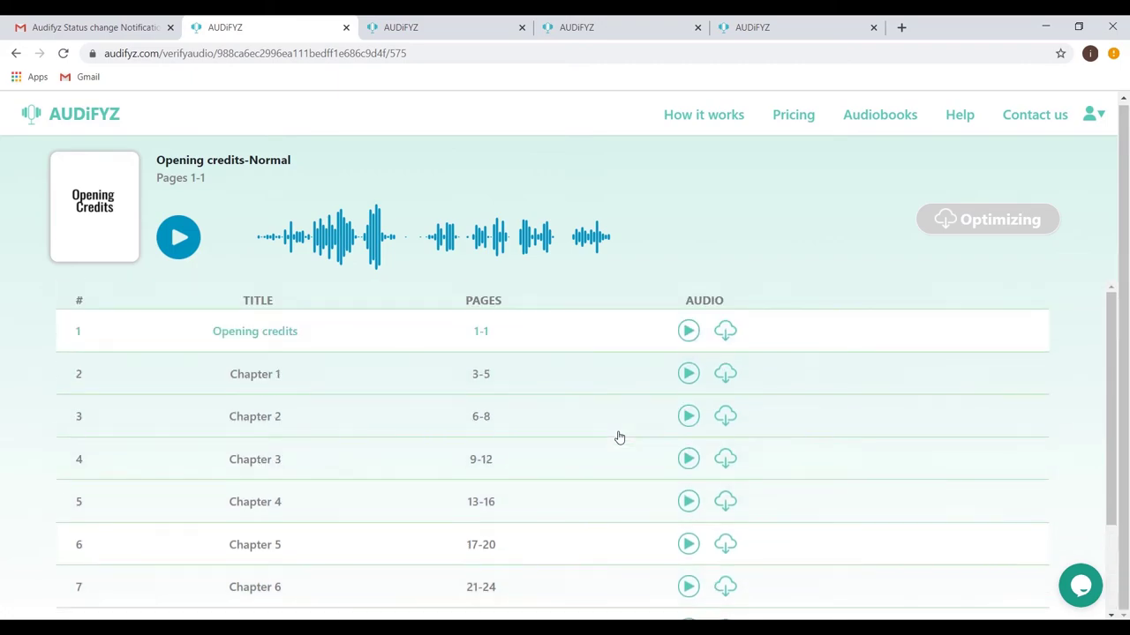
left_click(893, 113)
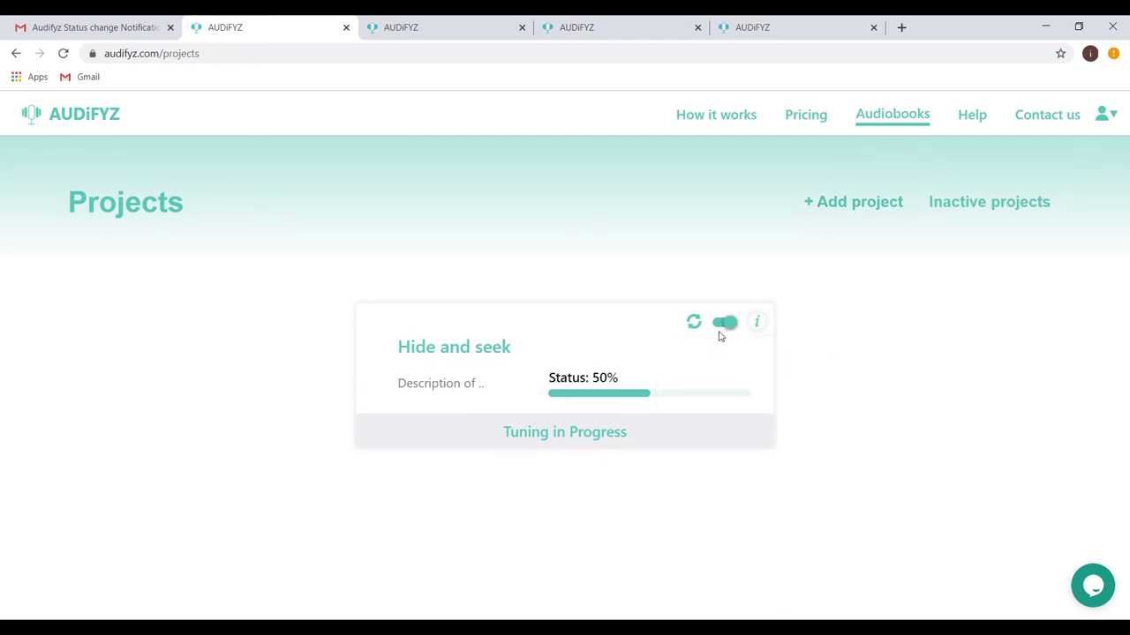
Step: Refresh progress, preview the optimized Opening credits audio, and build the Hide and seek audiobook
left_click(696, 323)
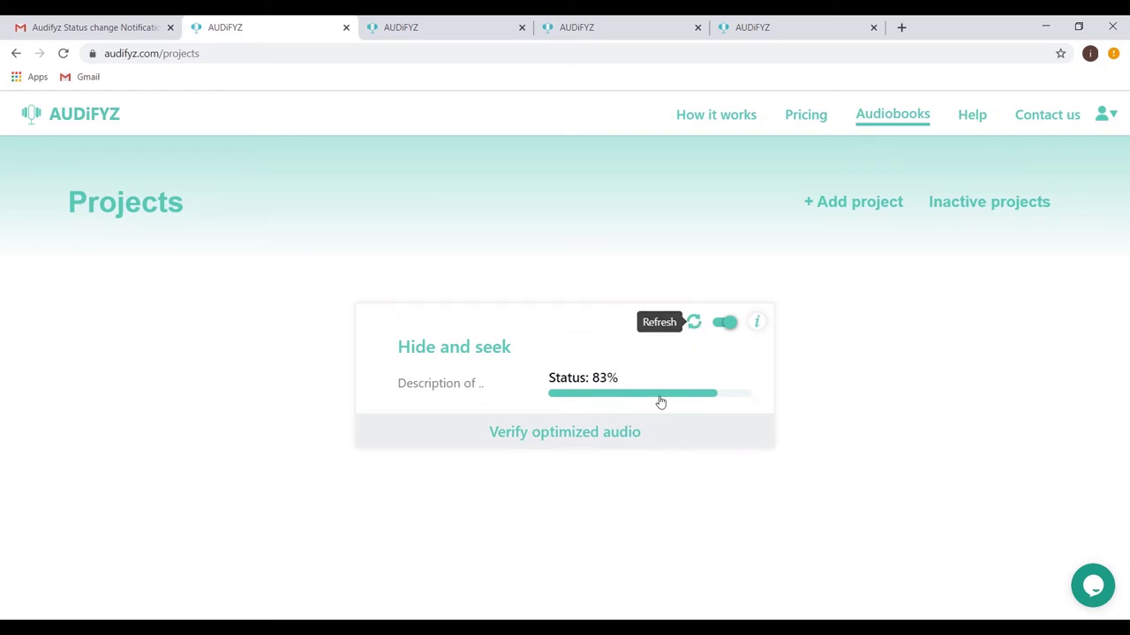
left_click(641, 445)
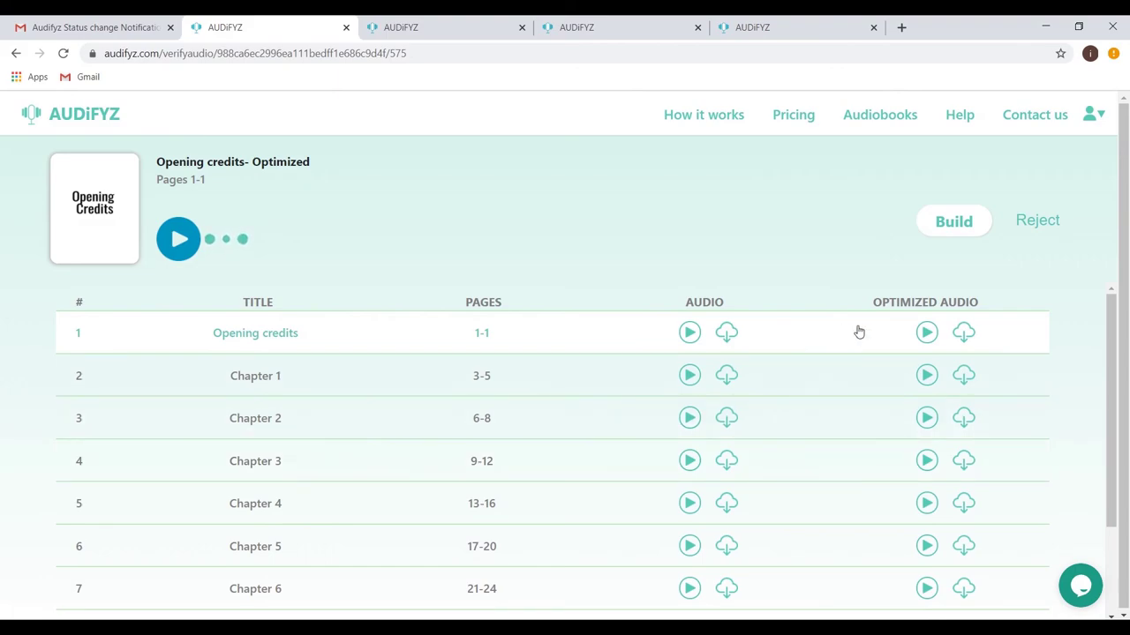
left_click(927, 333)
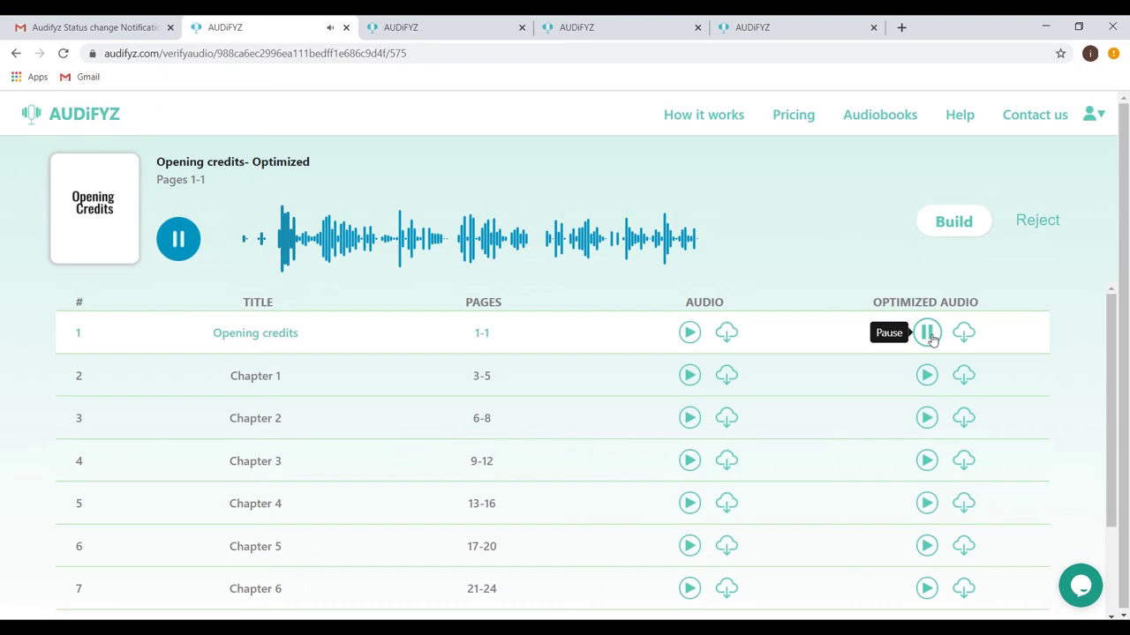
left_click(927, 333)
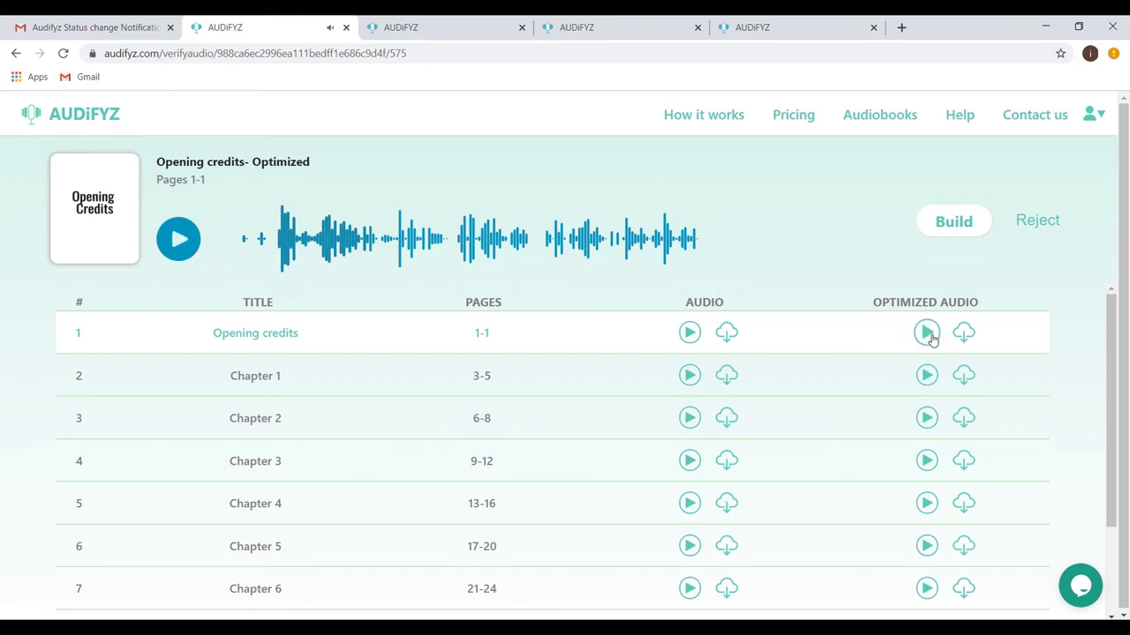
left_click(954, 222)
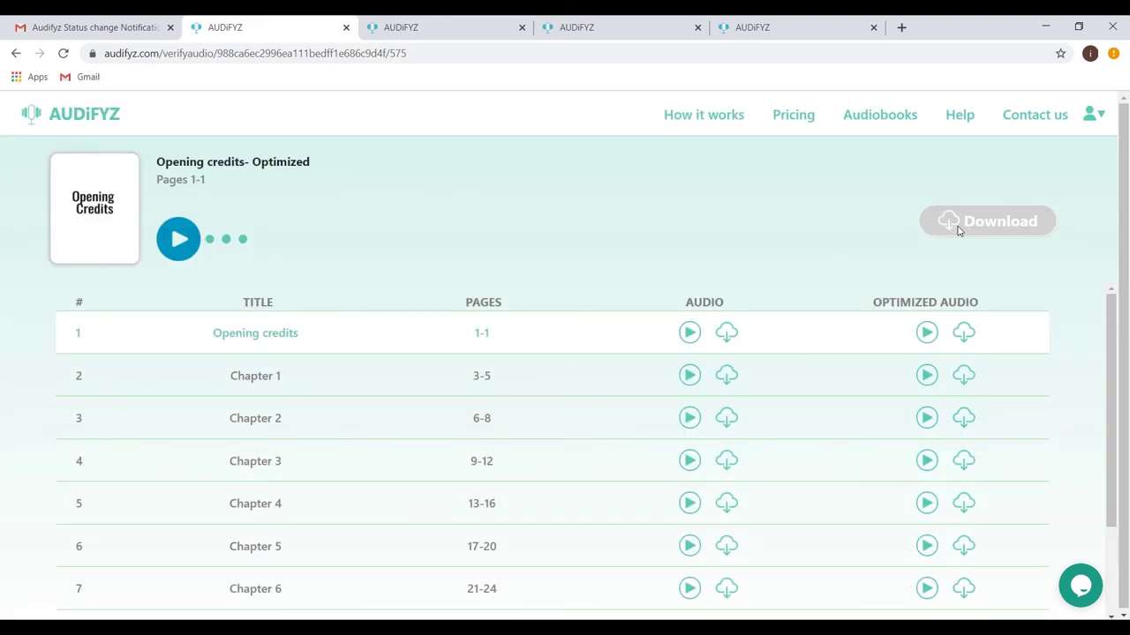
left_click(879, 116)
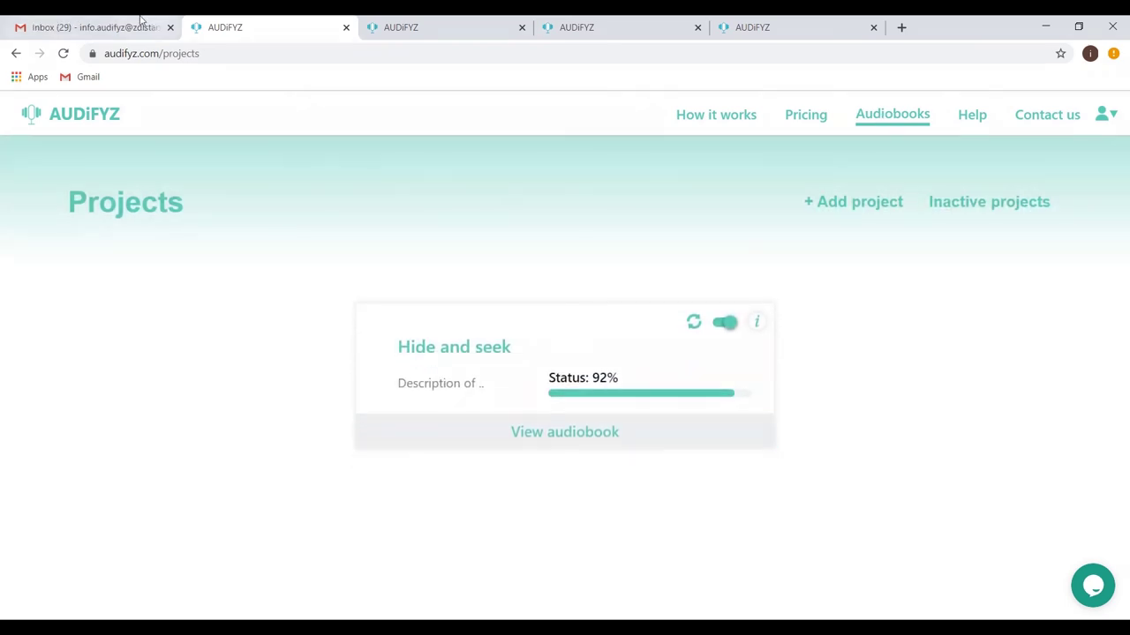
Step: Open the Hide and seek audiobook-generated email in Gmail and follow its Download audiobook link
left_click(118, 21)
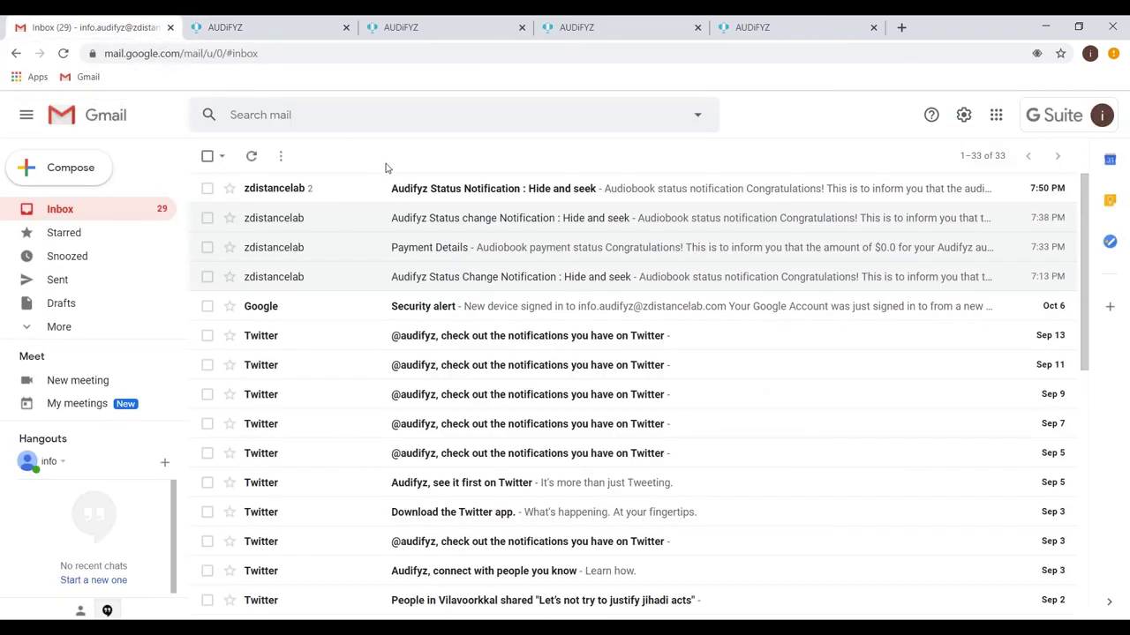
left_click(455, 194)
scroll(552, 312, "down", 3)
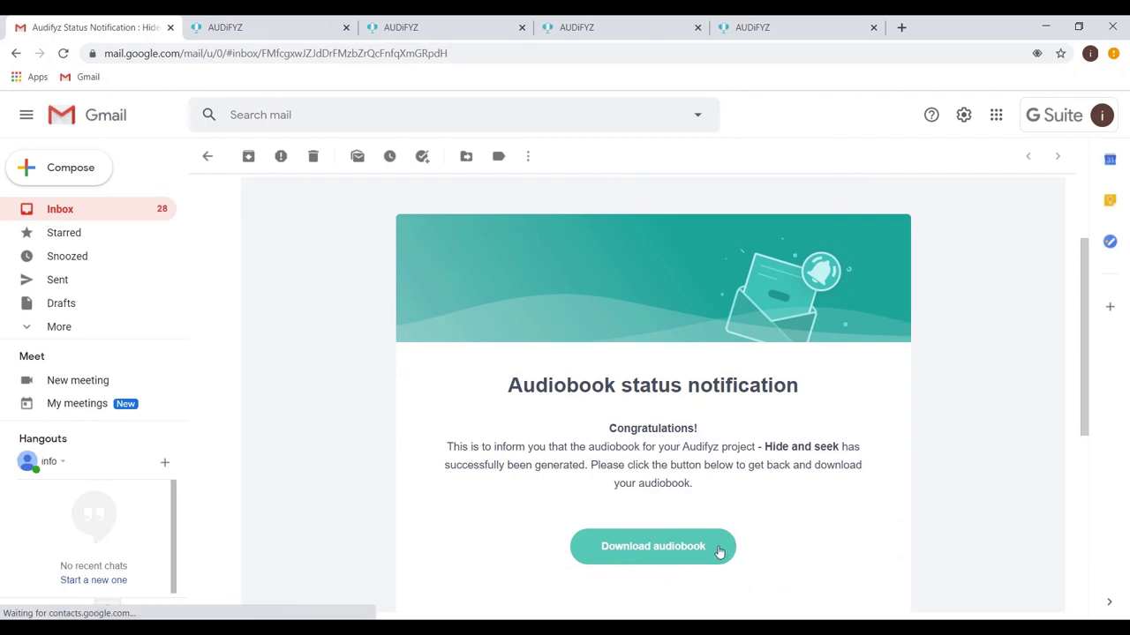
left_click(702, 554)
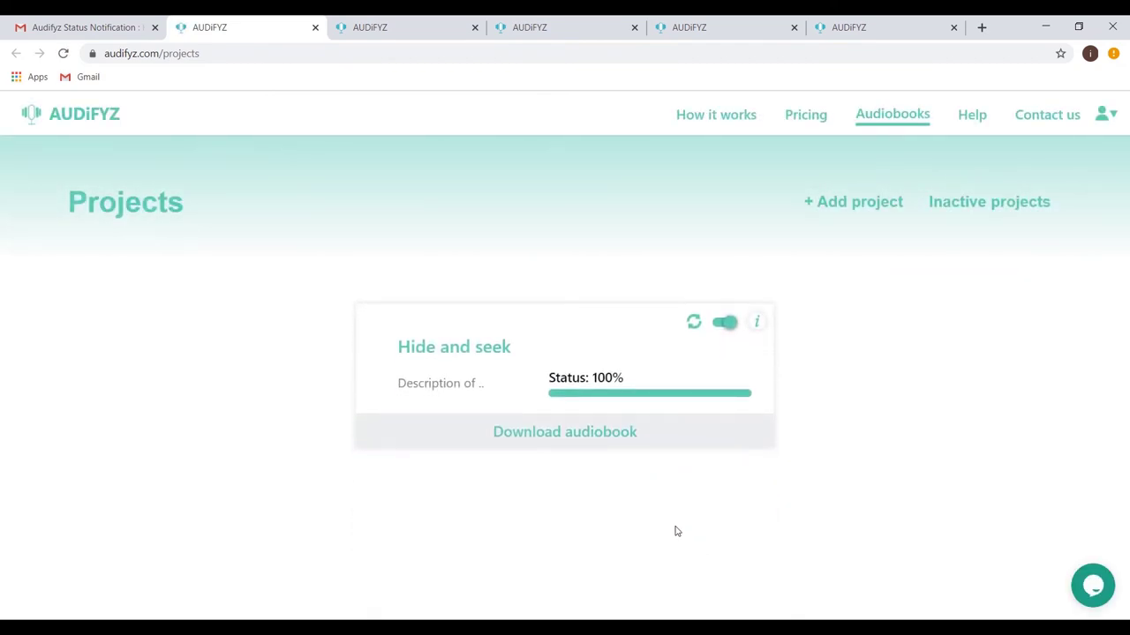
Step: Download the finished audiobook as Hideandseek.zip and go back to the Projects list
left_click(643, 436)
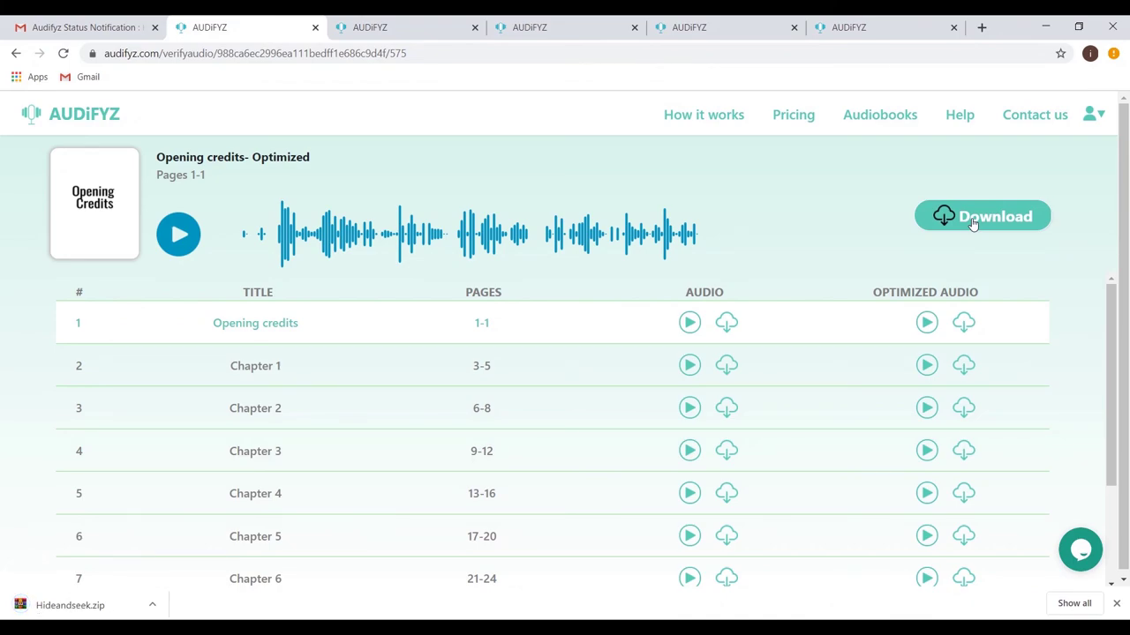
left_click(1116, 604)
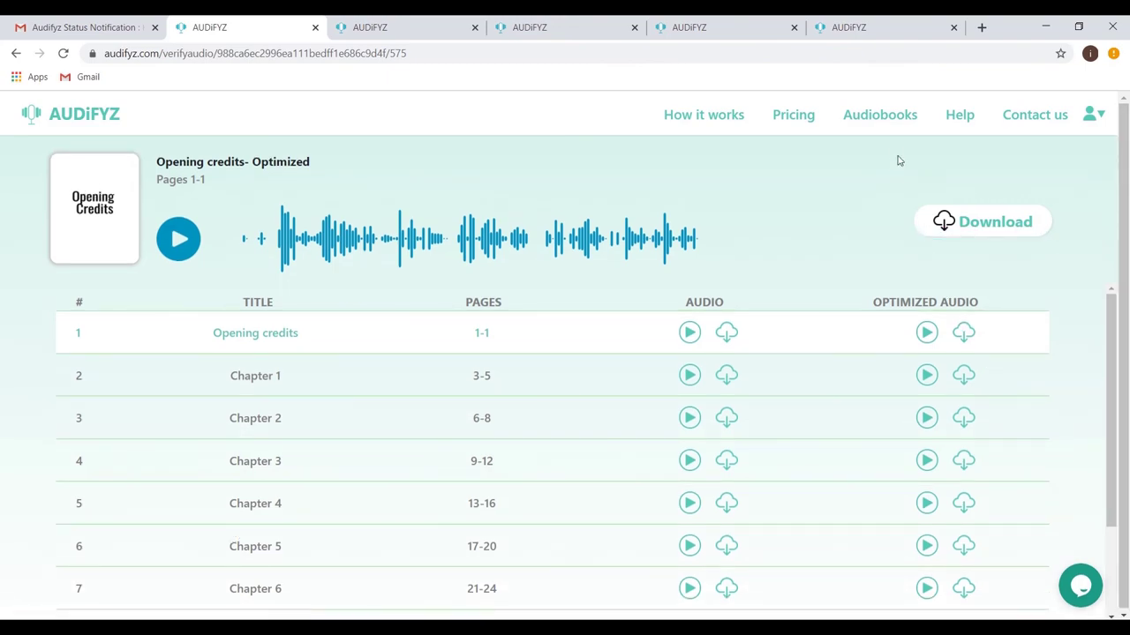
left_click(878, 119)
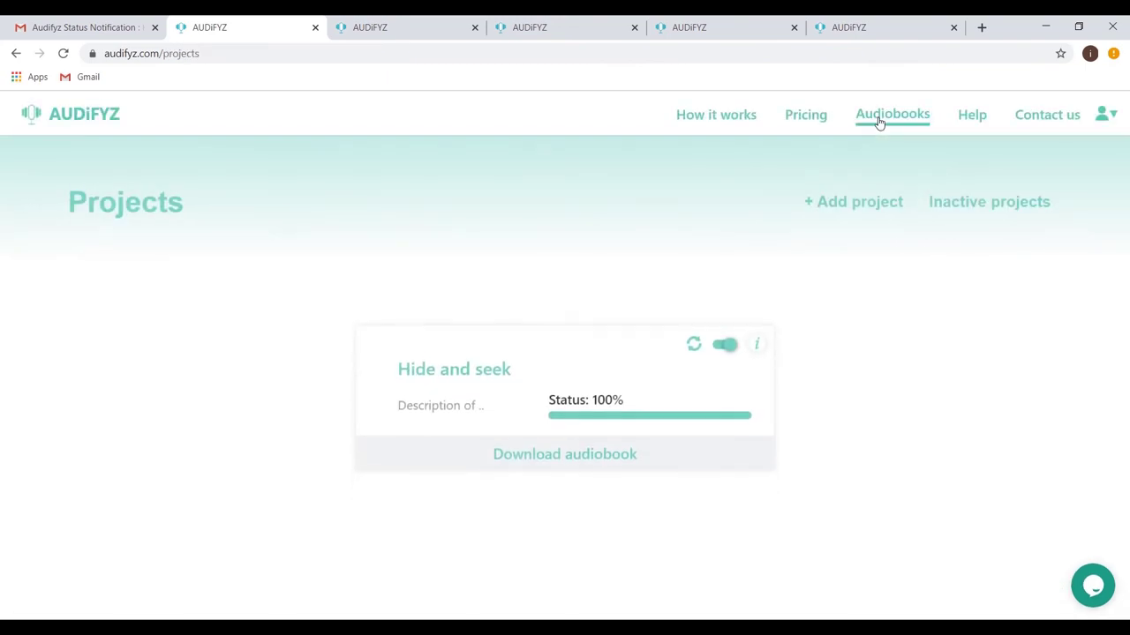